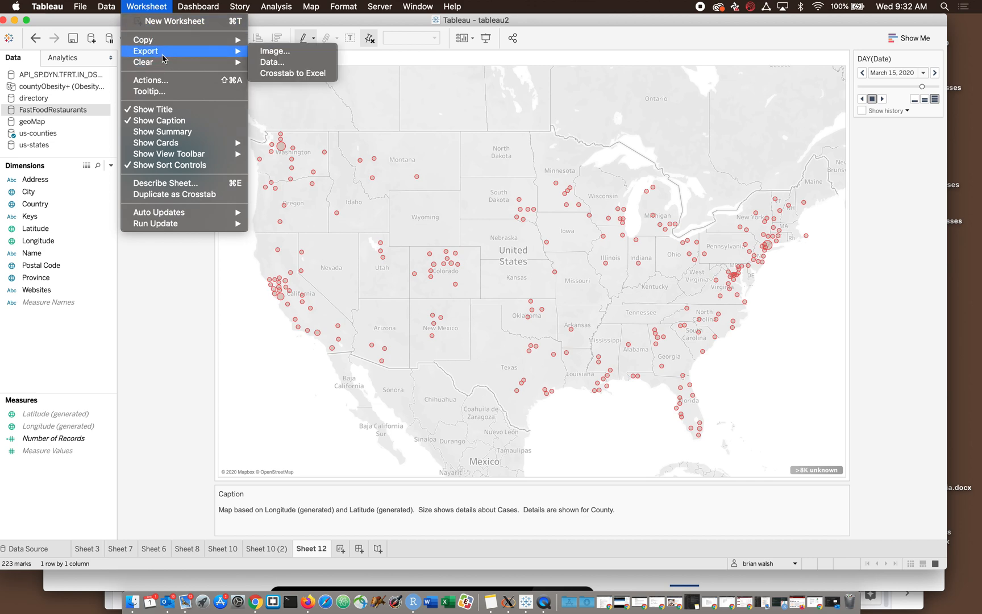
- Examine the image export options and available file formats for the Sheet 12 map, and leave without saving
left_click(266, 50)
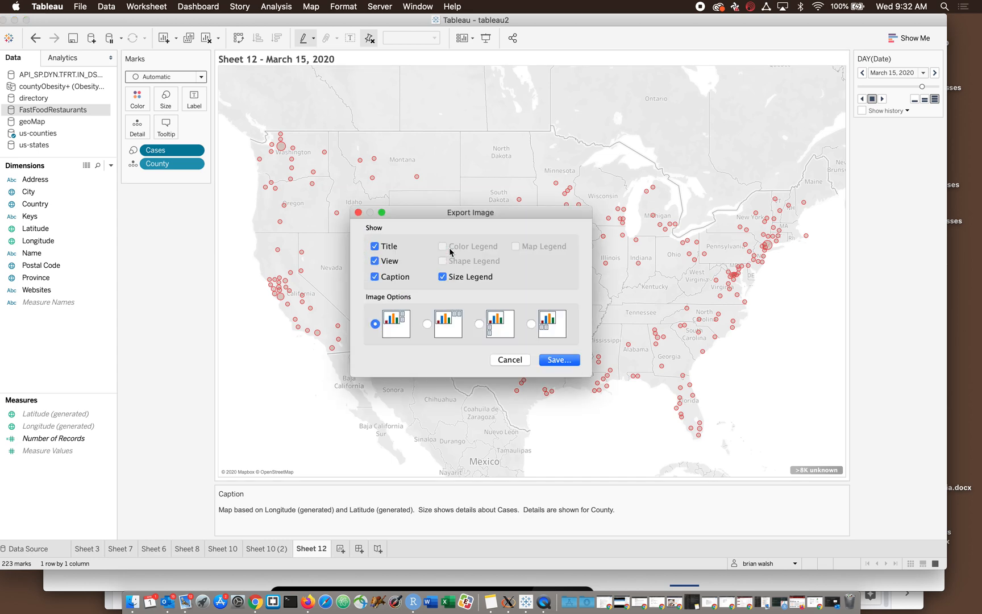
left_click(544, 361)
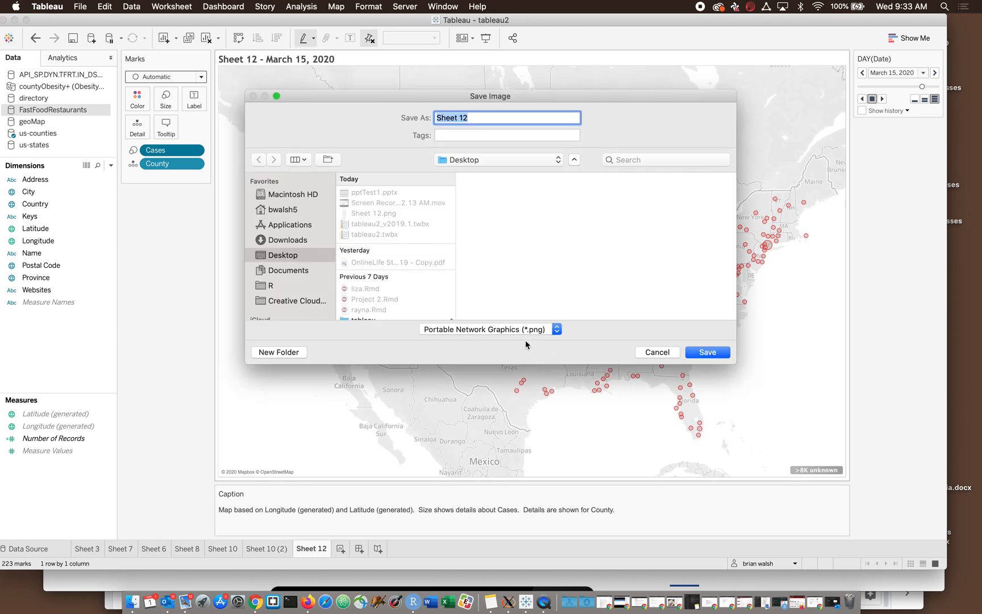
left_click(527, 330)
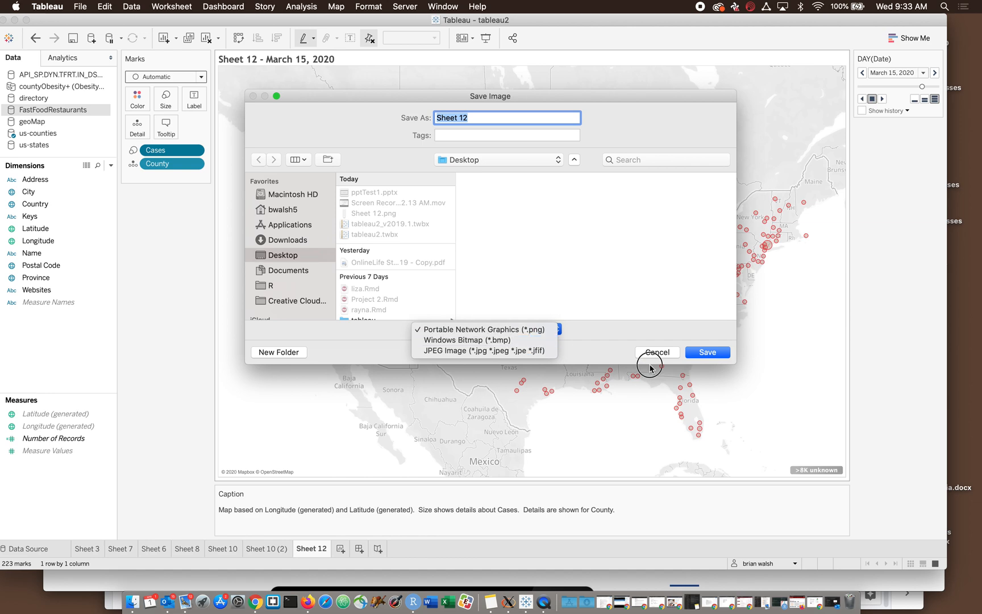
left_click(621, 336)
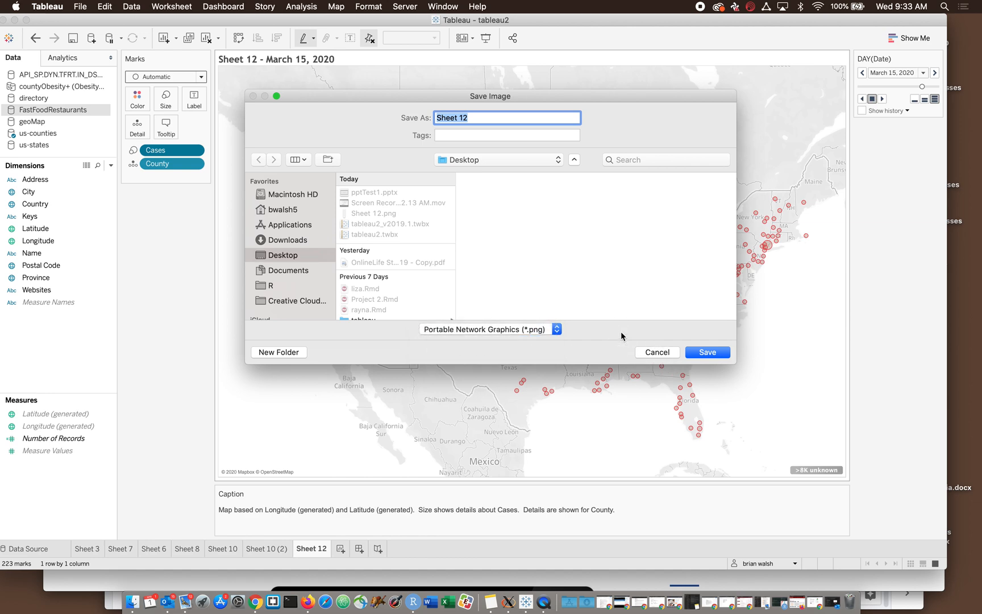
left_click(657, 352)
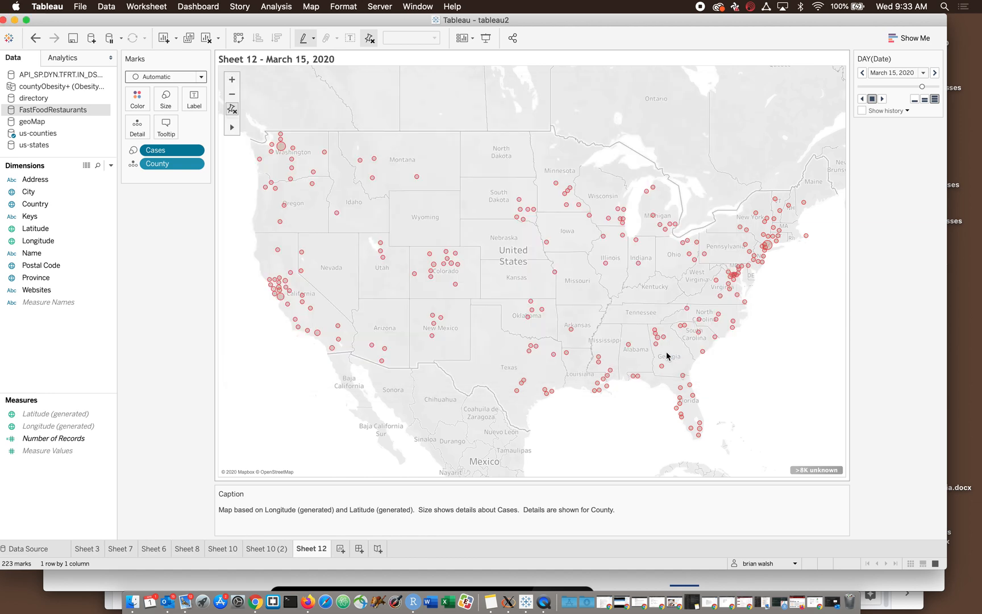
- Play the Sheet 12 map through its dates and stop the animation at February 17, 2020
mouse_move(442, 320)
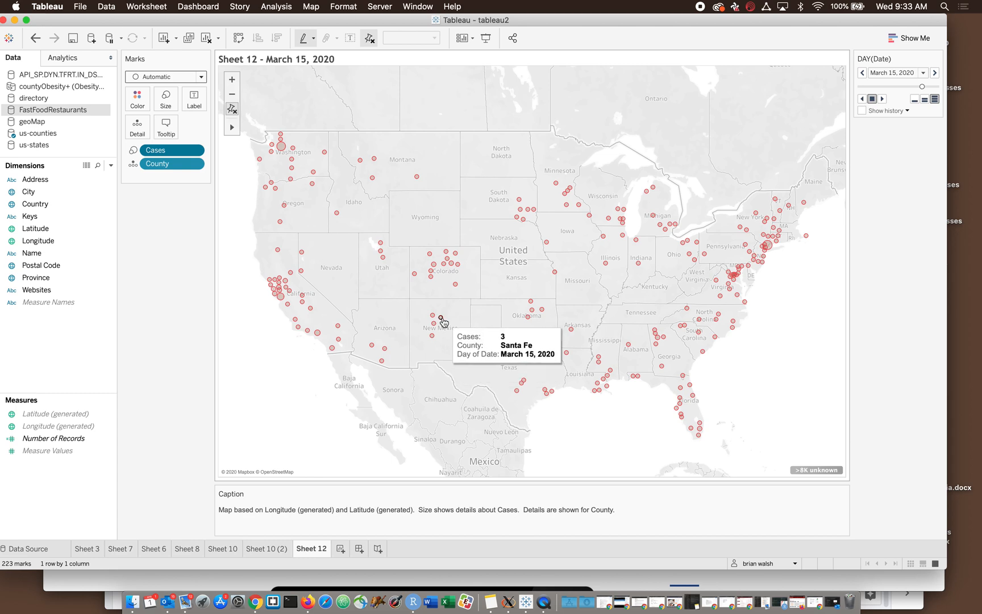
left_click(881, 99)
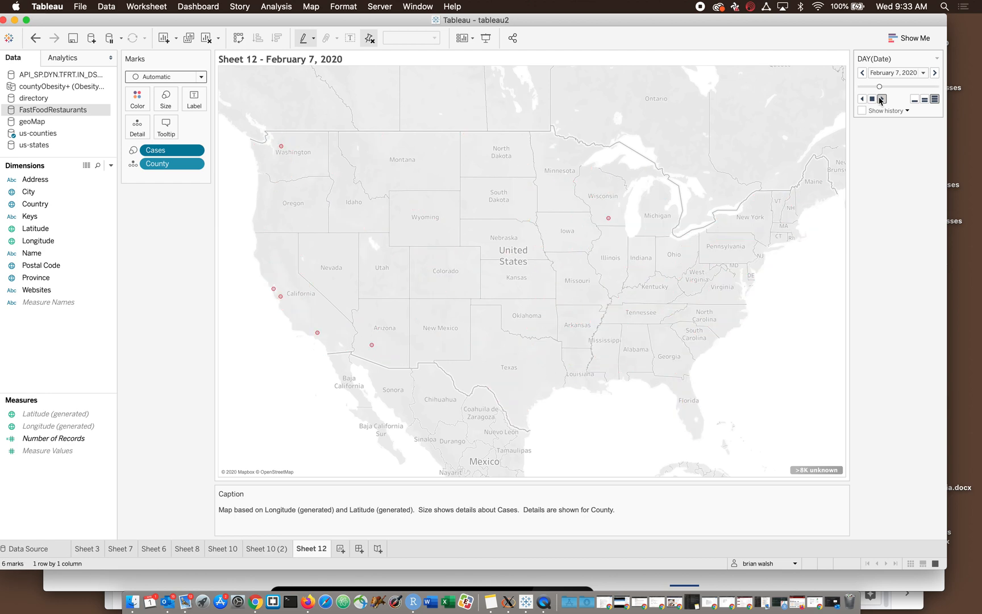
left_click(872, 99)
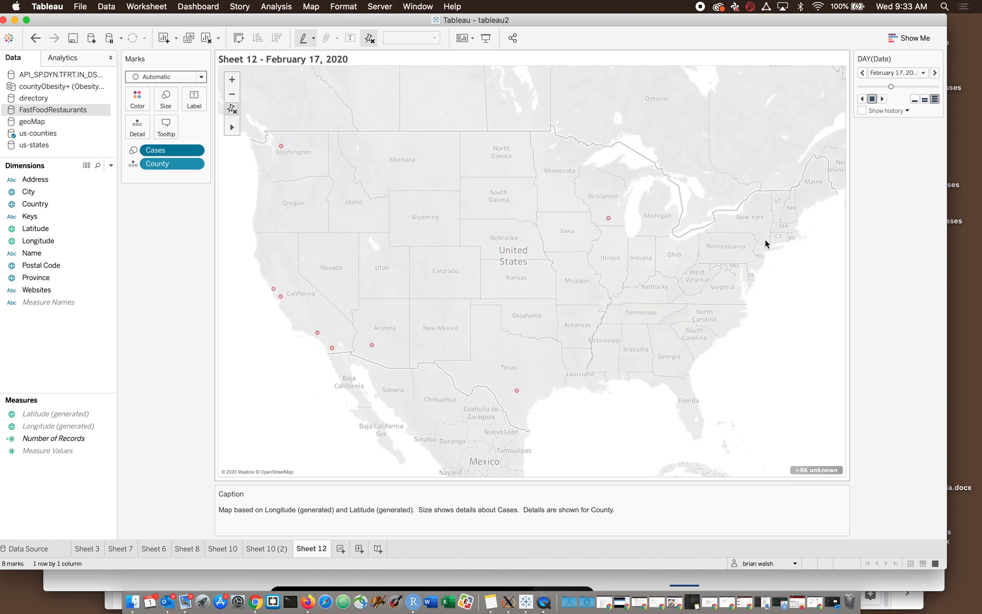
mouse_move(608, 221)
left_click(80, 6)
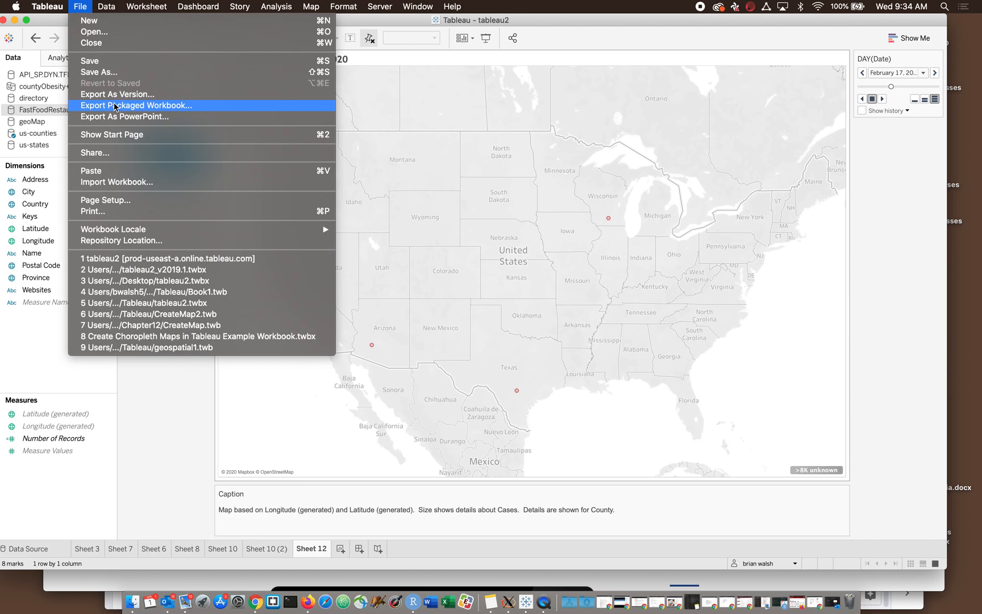
left_click(114, 106)
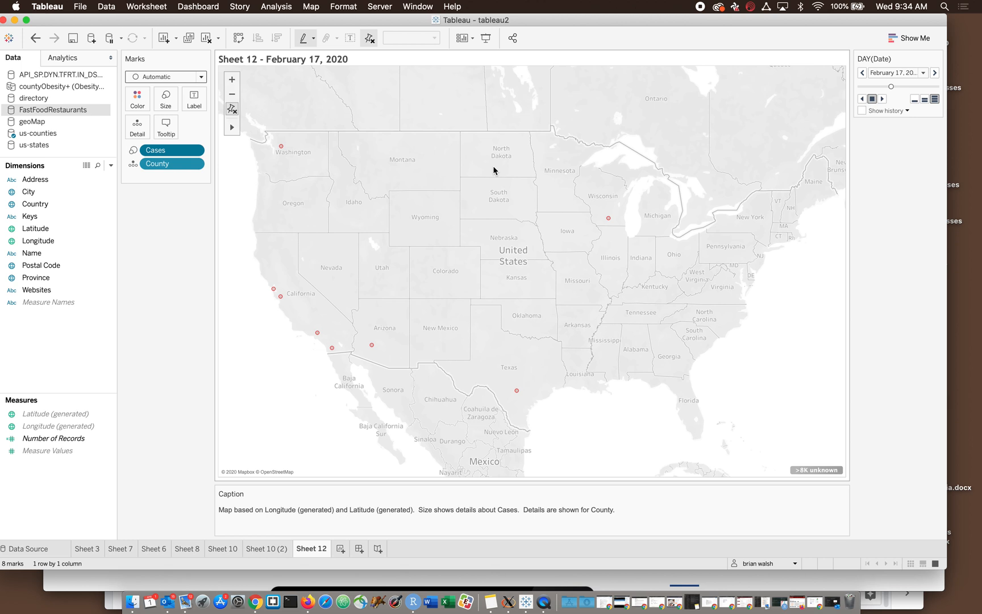
left_click_drag(582, 19, 605, 21)
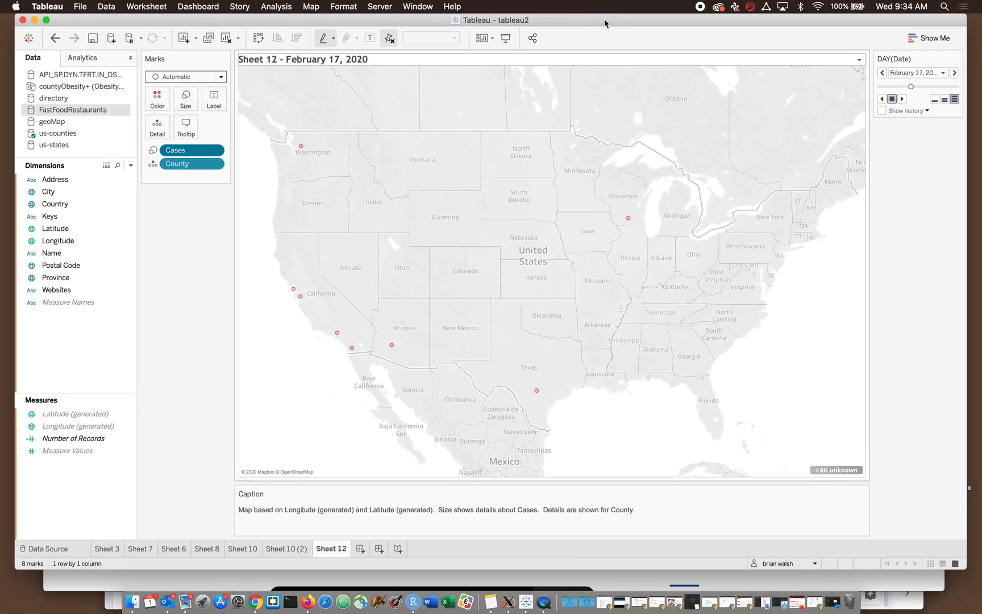
- Switch to Chrome, log in to Tableau Online from its product page and look over the site's home page
key("super+Tab")
key("super+Tab")
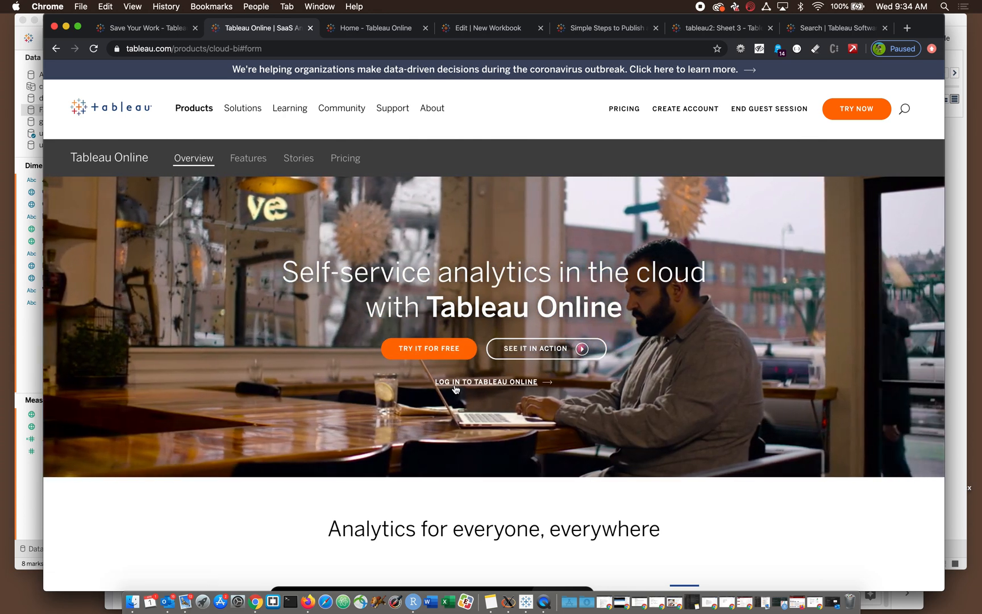
left_click(455, 383)
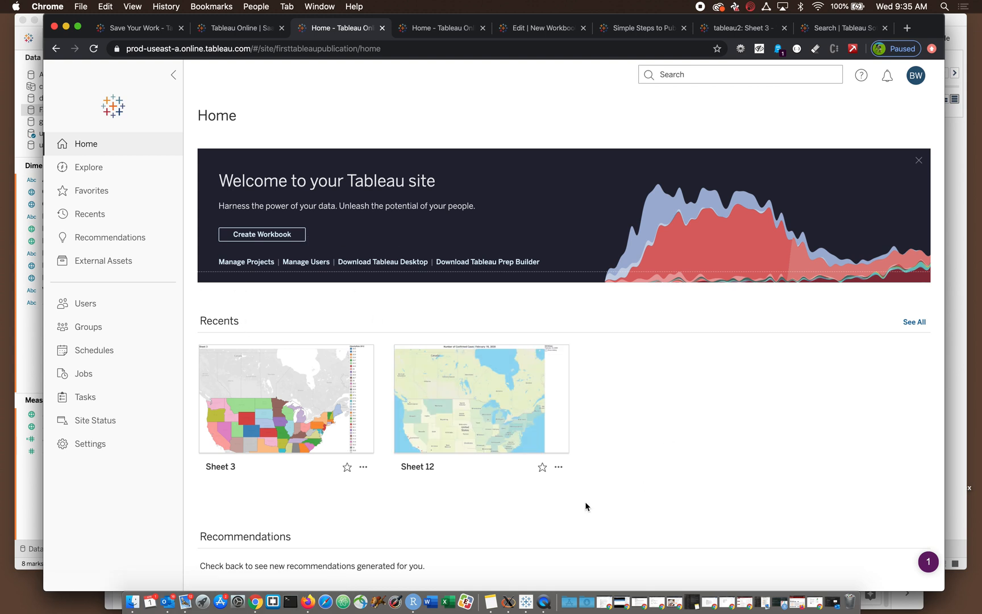
scroll(585, 502, "down", 2)
scroll(353, 524, "down", 1)
scroll(352, 523, "up", 1)
- Create a new workbook on the Tableau Online site and dismiss its Connect to Data dialog
left_click(291, 243)
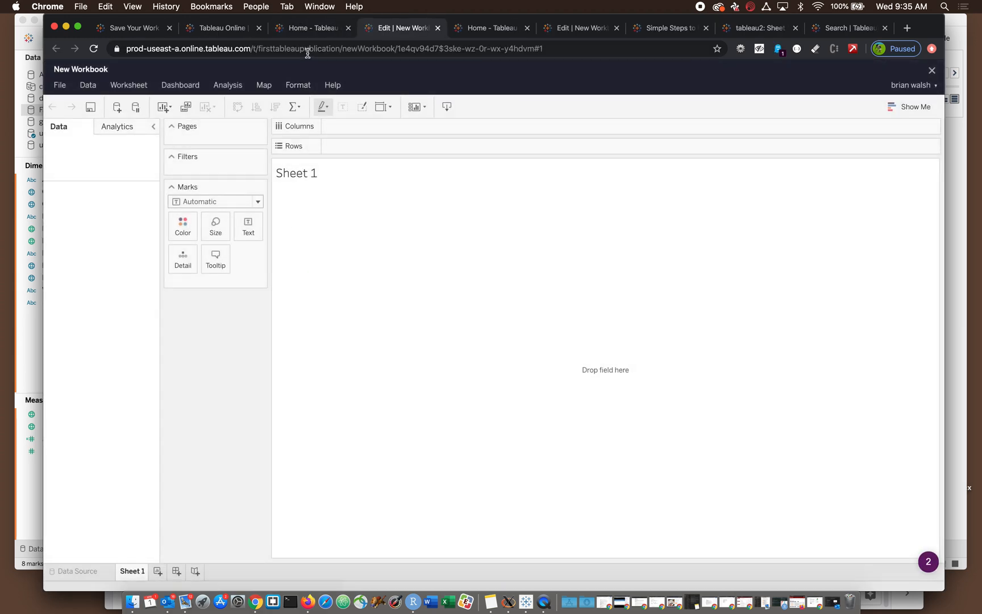
left_click(316, 34)
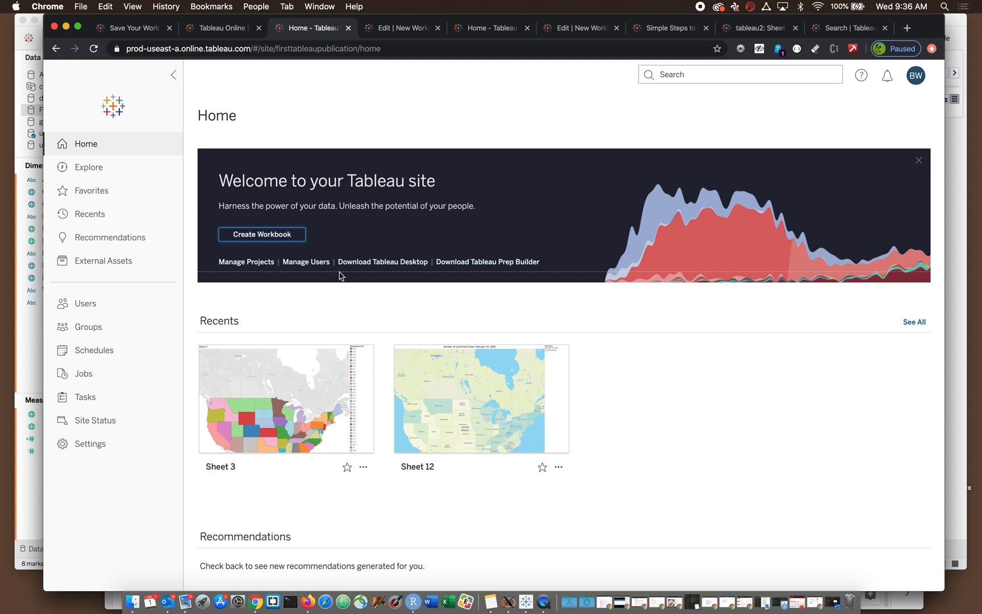
left_click(391, 32)
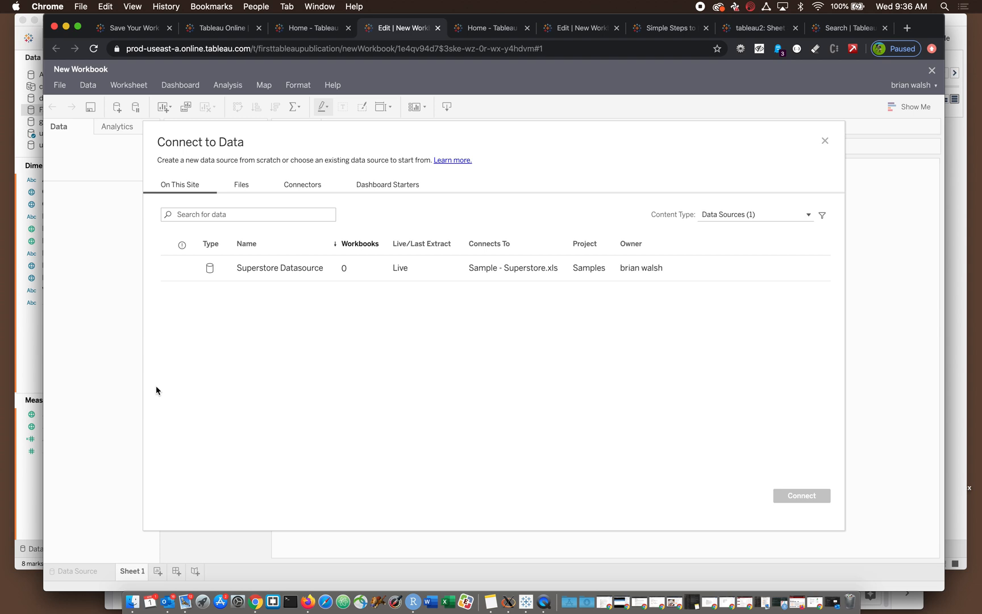
left_click(825, 140)
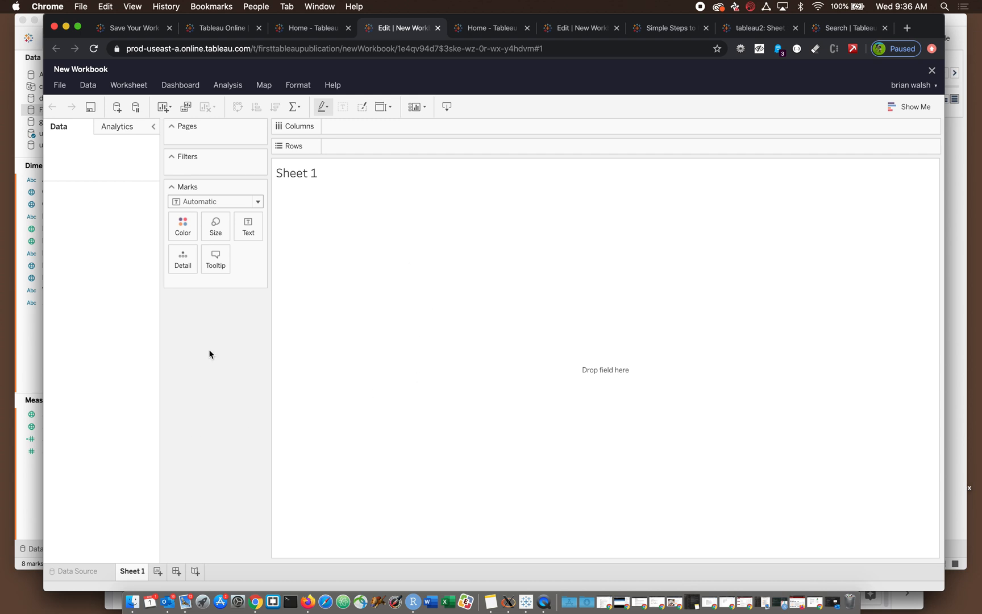
- Switch to the Tableau desktop application and sign out of the Tableau Online server account
left_click(24, 335)
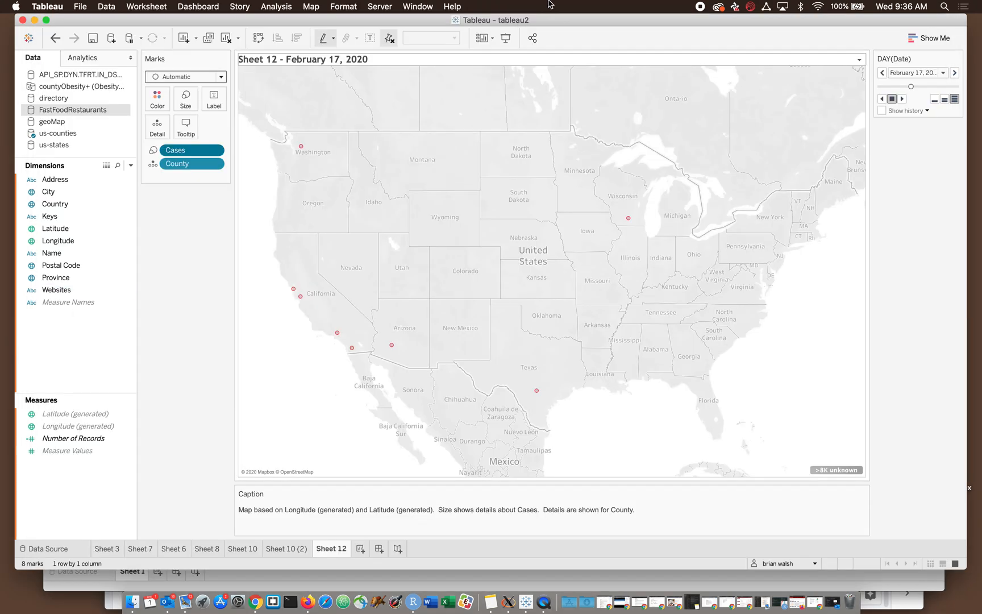
left_click(380, 8)
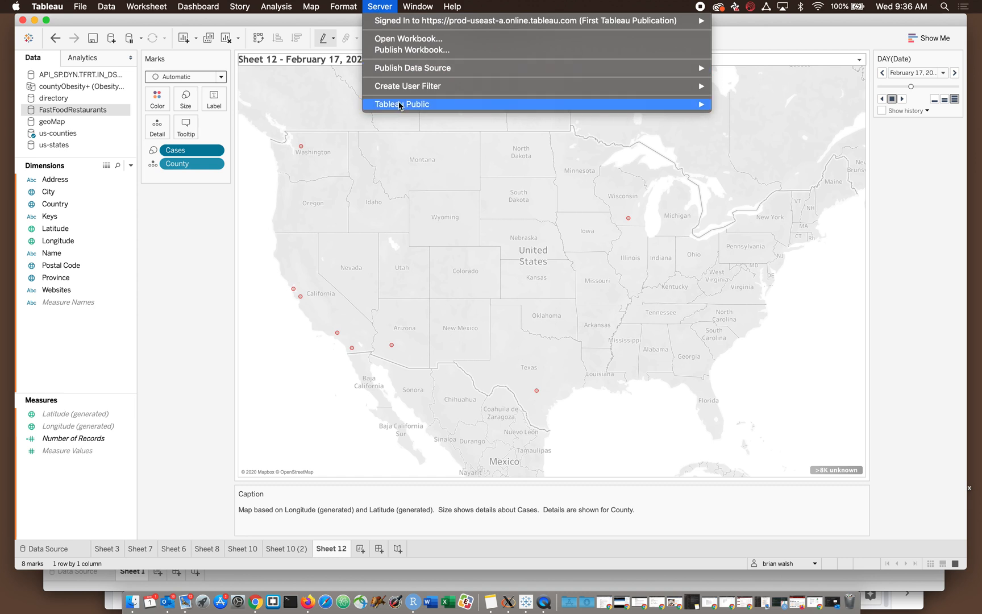
mouse_move(400, 106)
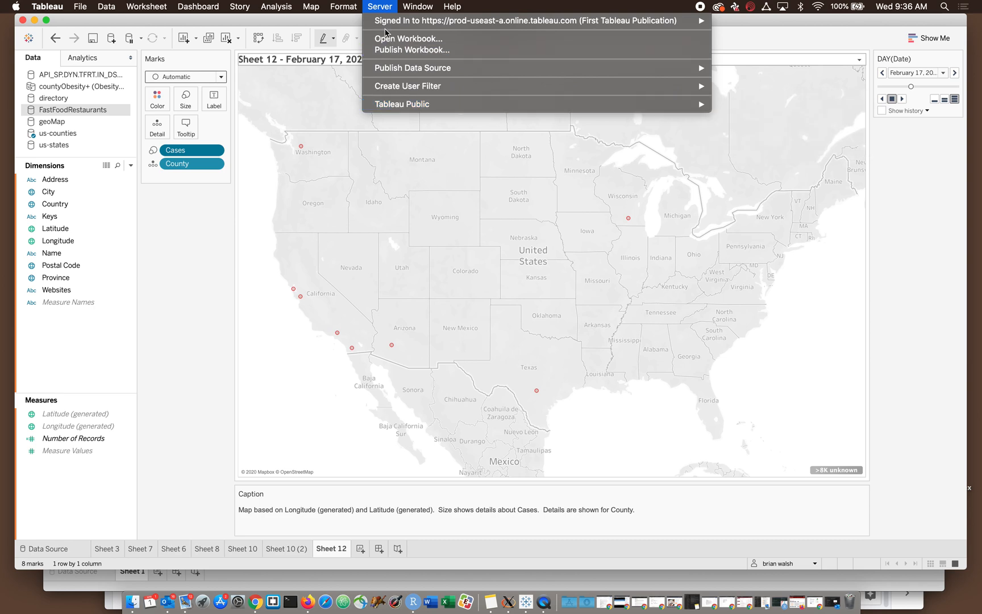
left_click(376, 8)
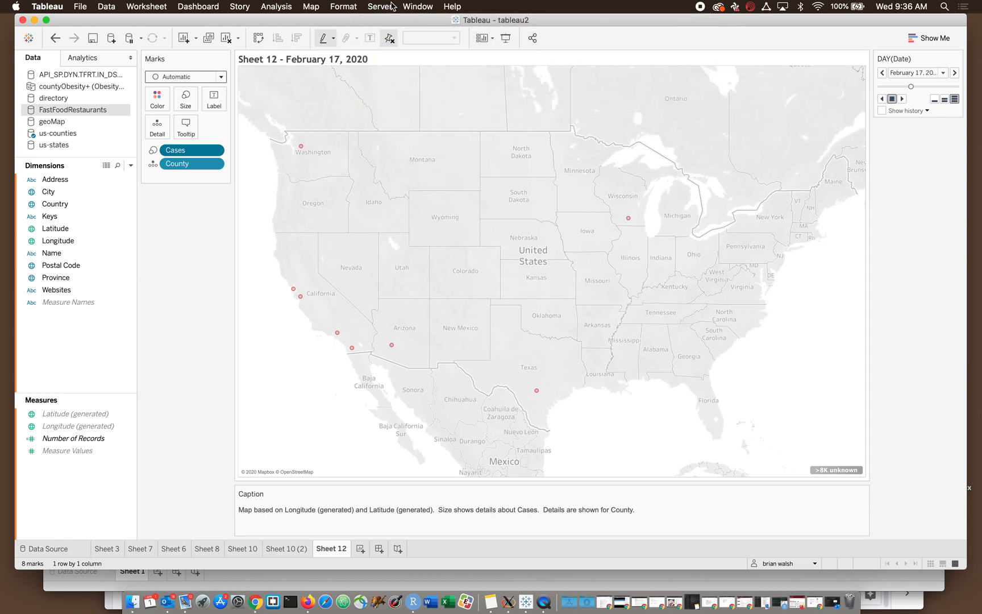
left_click(379, 6)
mouse_move(379, 22)
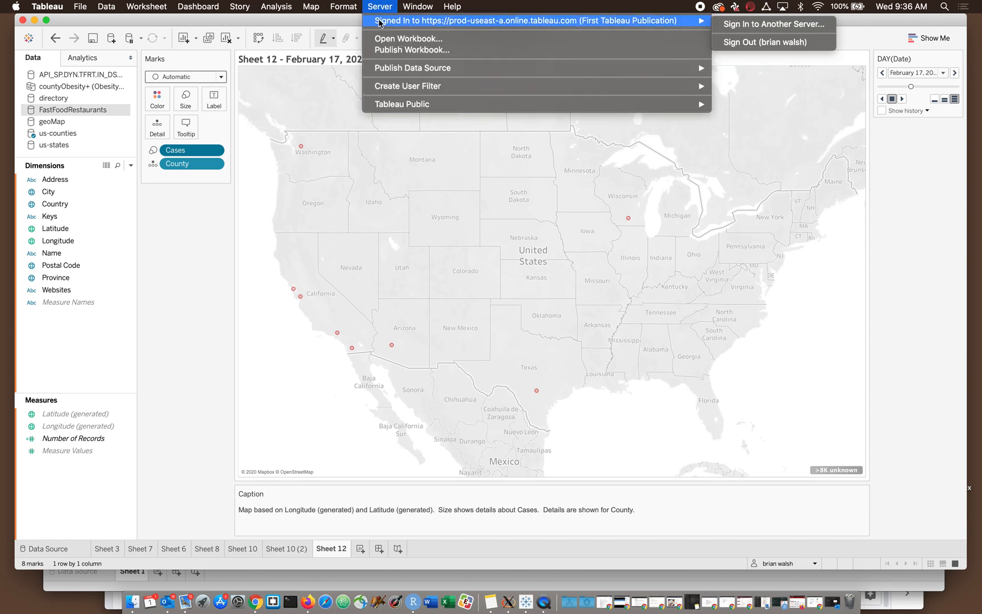
left_click(763, 42)
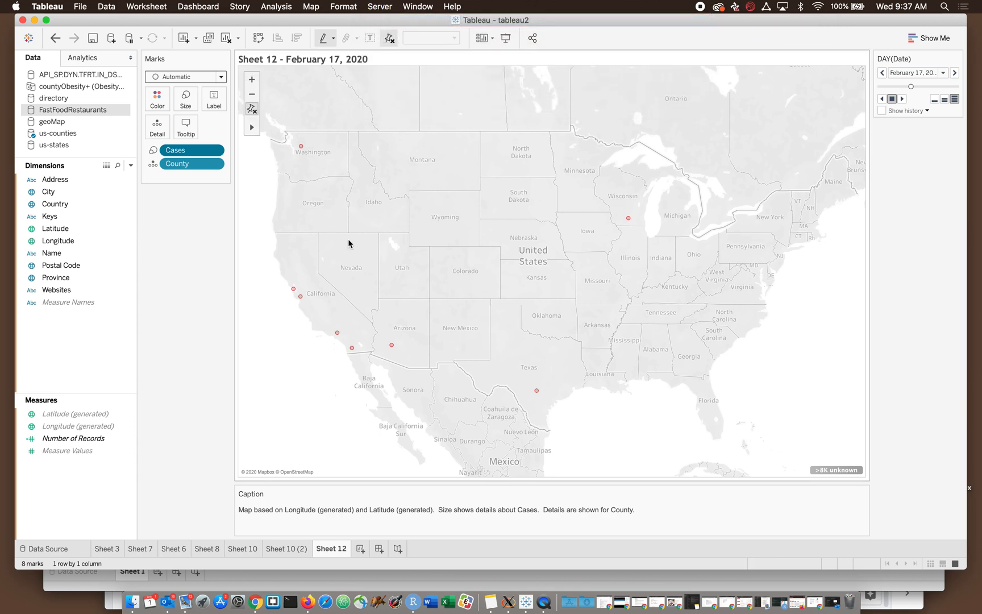
left_click_drag(359, 23, 358, 121)
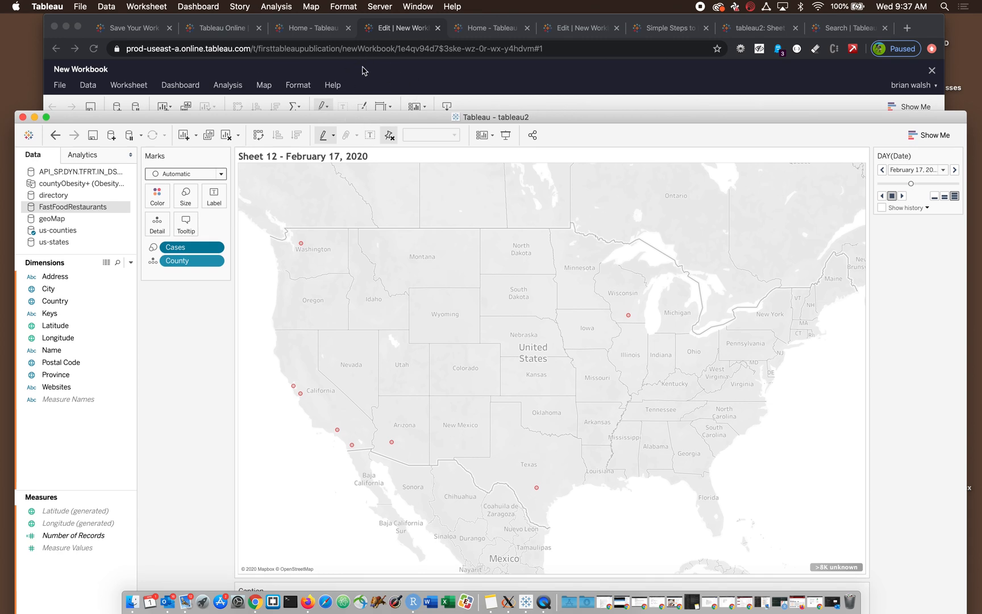
left_click_drag(402, 117, 422, 245)
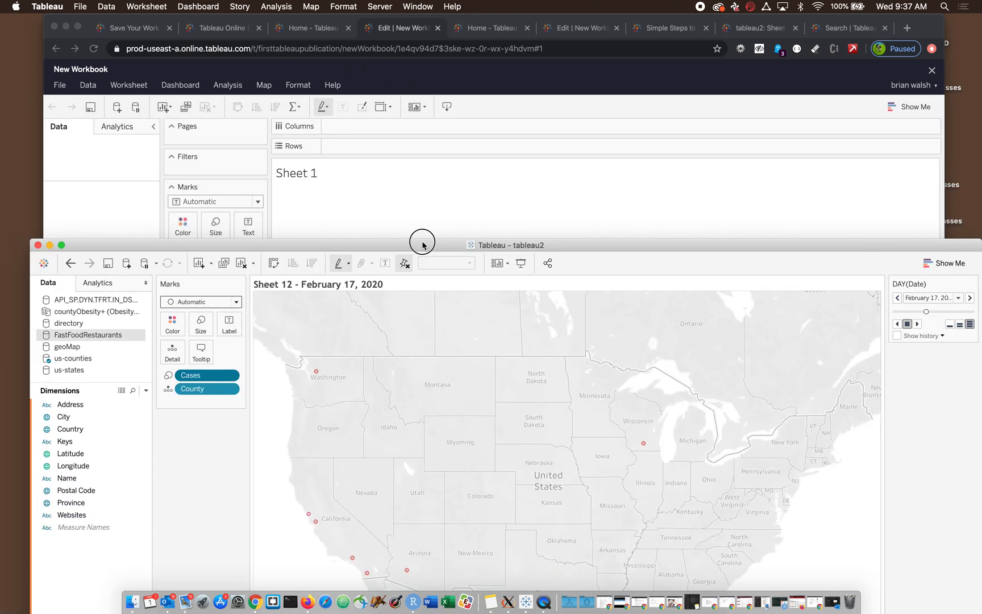
double_click(422, 244)
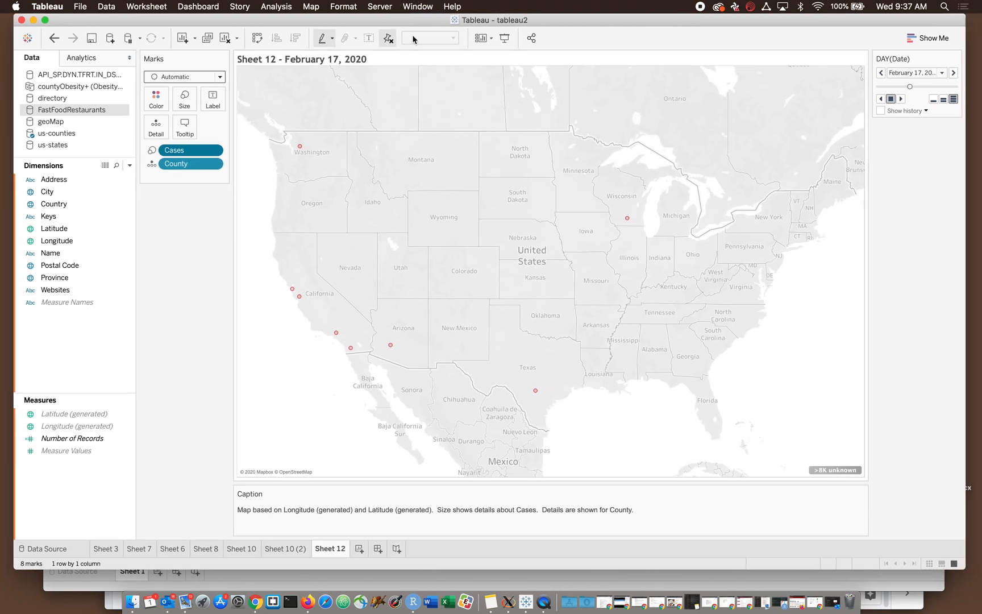
left_click_drag(412, 20, 410, 21)
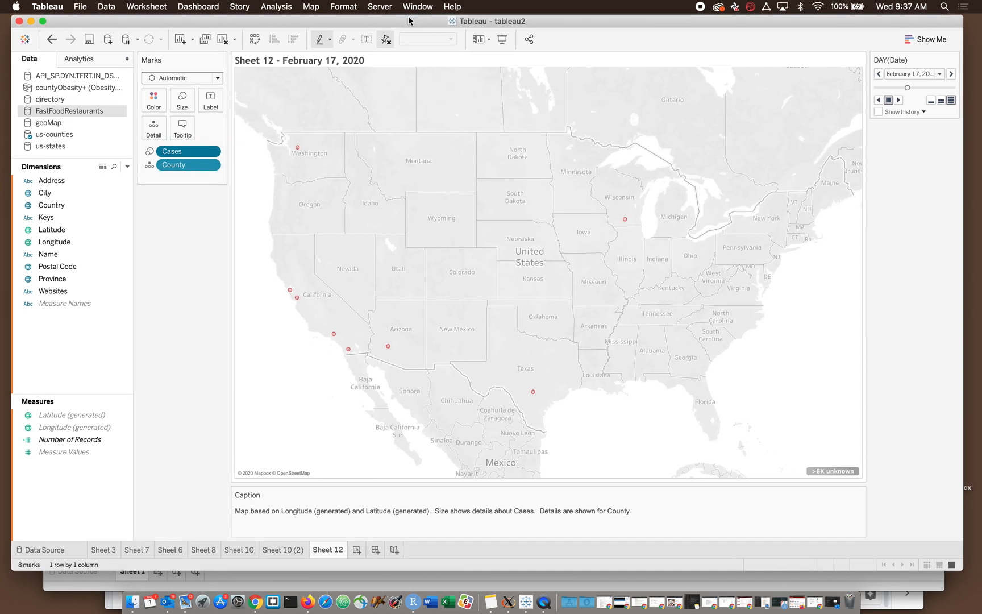
- Start a server sign-in and connect to Tableau Online as the server
left_click(386, 8)
left_click(390, 20)
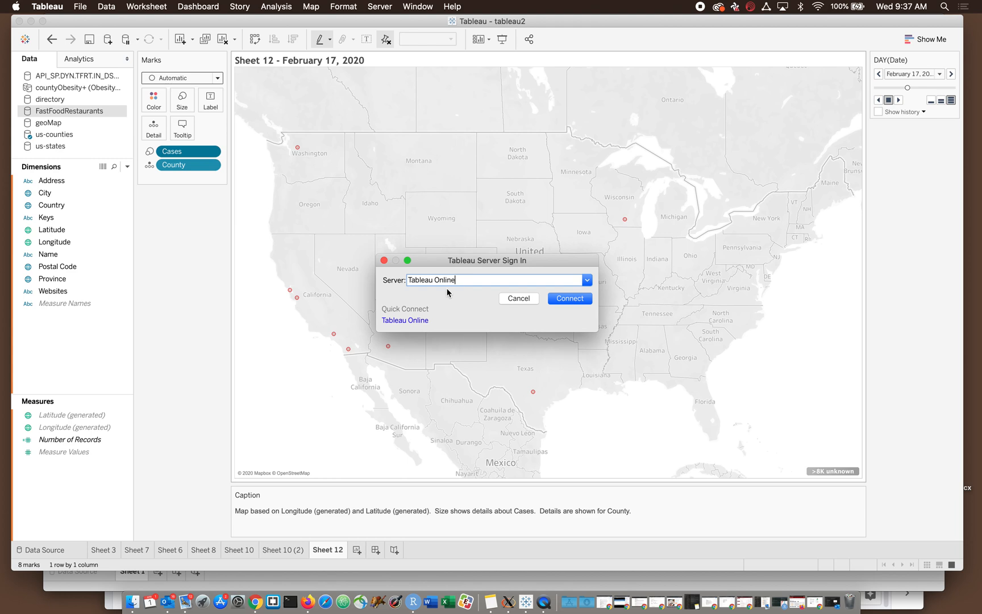
left_click(588, 281)
left_click(588, 284)
left_click(570, 298)
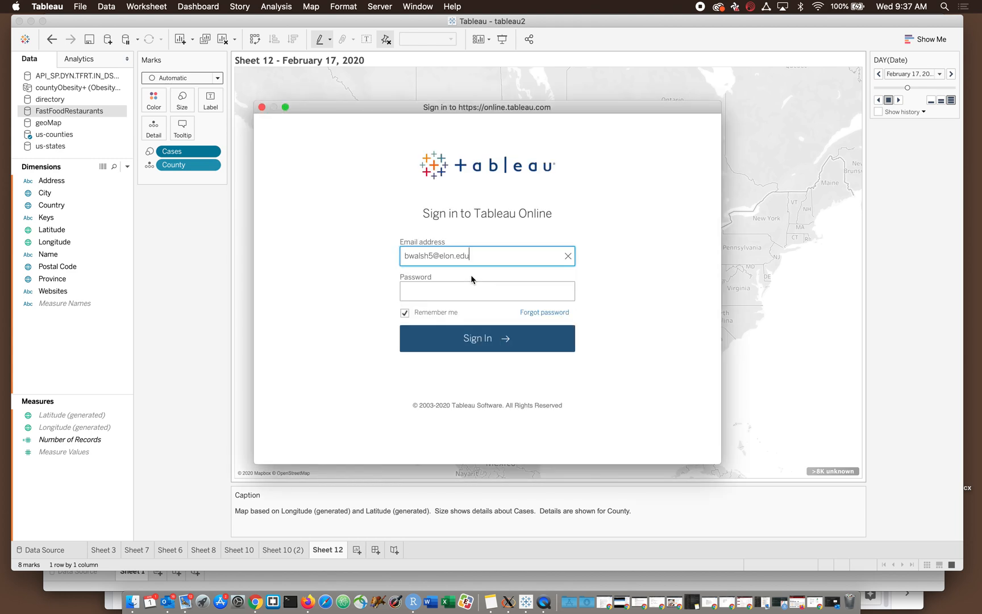
- Enter the account password and sign in to Tableau Online
left_click(427, 298)
type("•••••••••••")
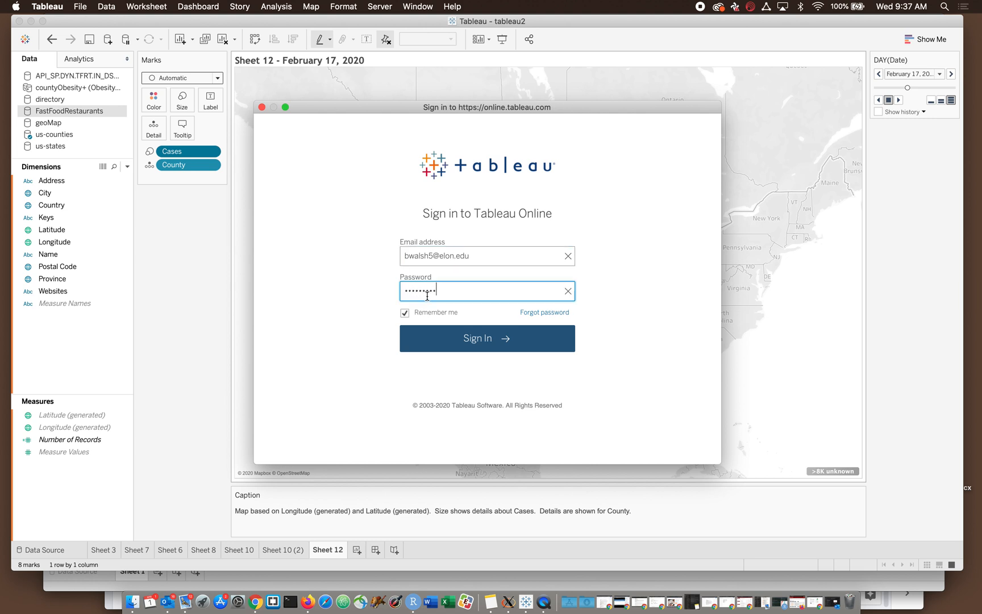
left_click(440, 351)
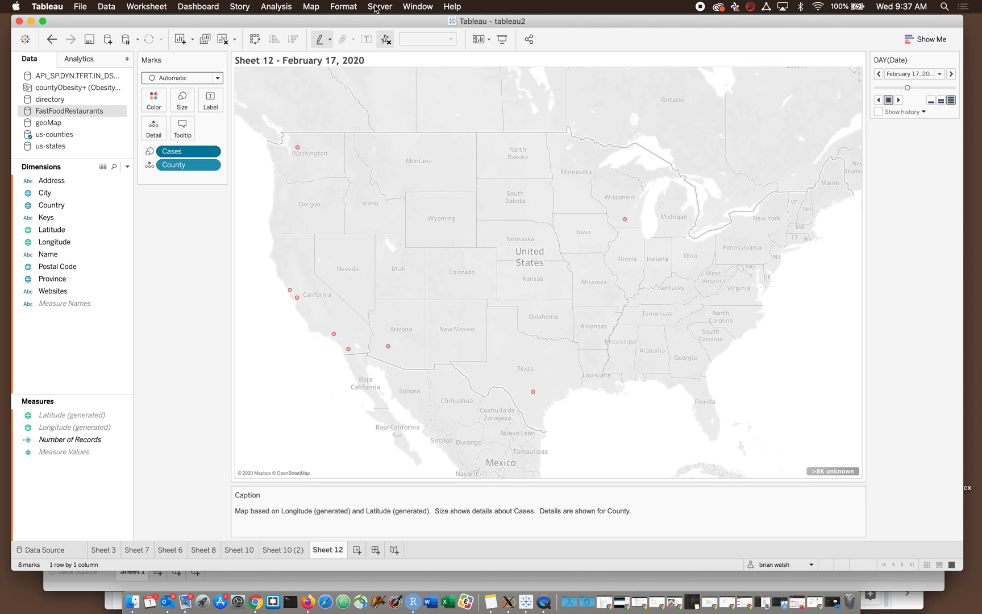
left_click(379, 7)
mouse_move(381, 24)
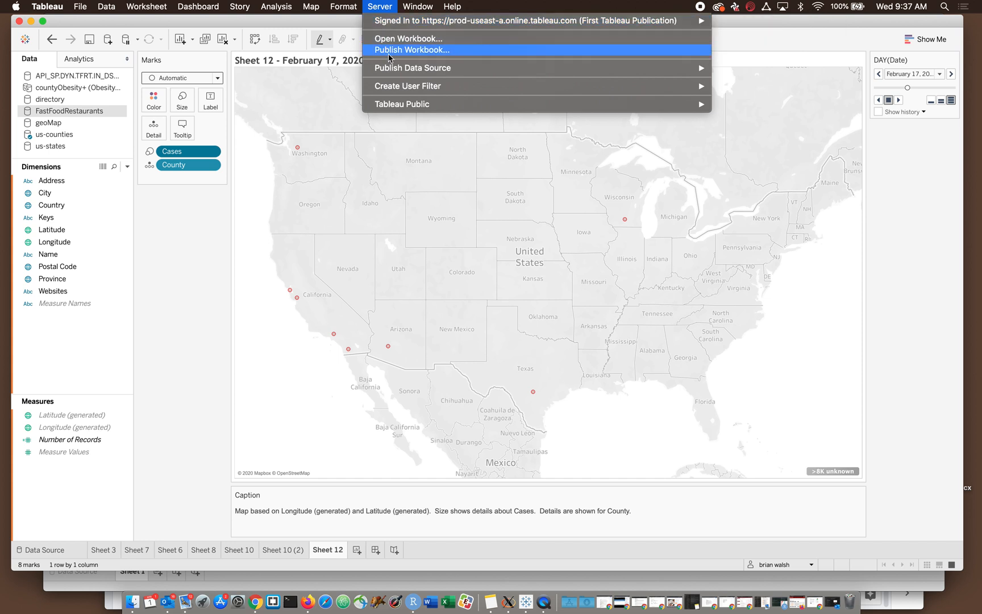
mouse_move(389, 73)
left_click(533, 52)
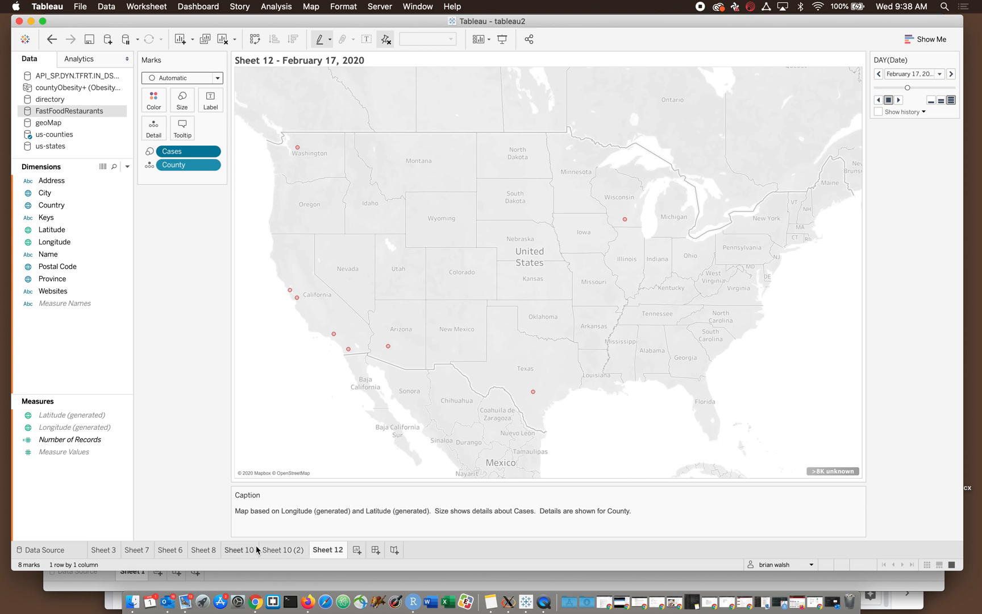
- Review the maps on Sheets 10, 8, 6, 7 and 3 to decide which worksheets to keep
left_click(239, 550)
left_click(202, 549)
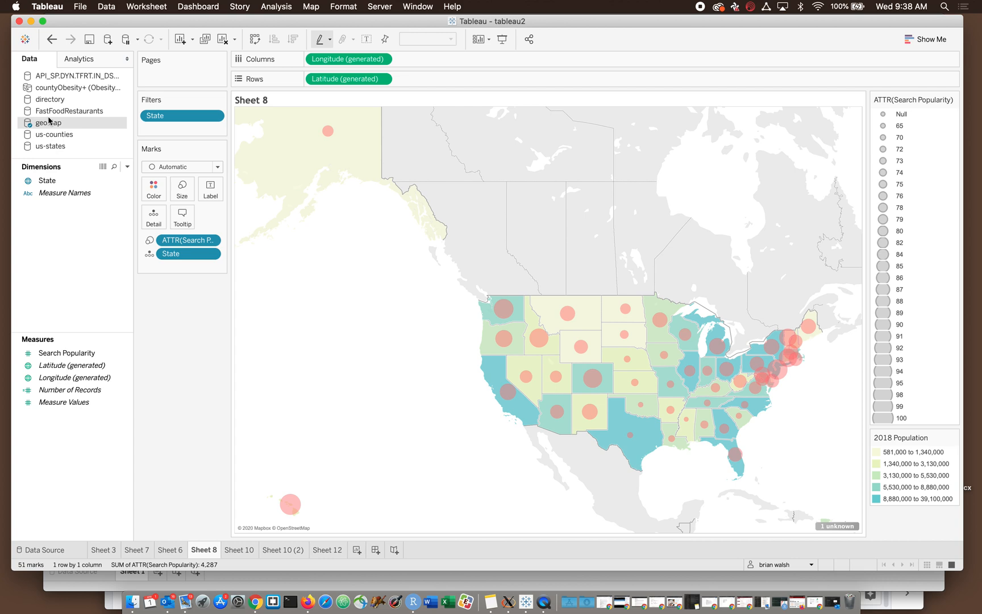
left_click(169, 549)
left_click(142, 549)
left_click(107, 551)
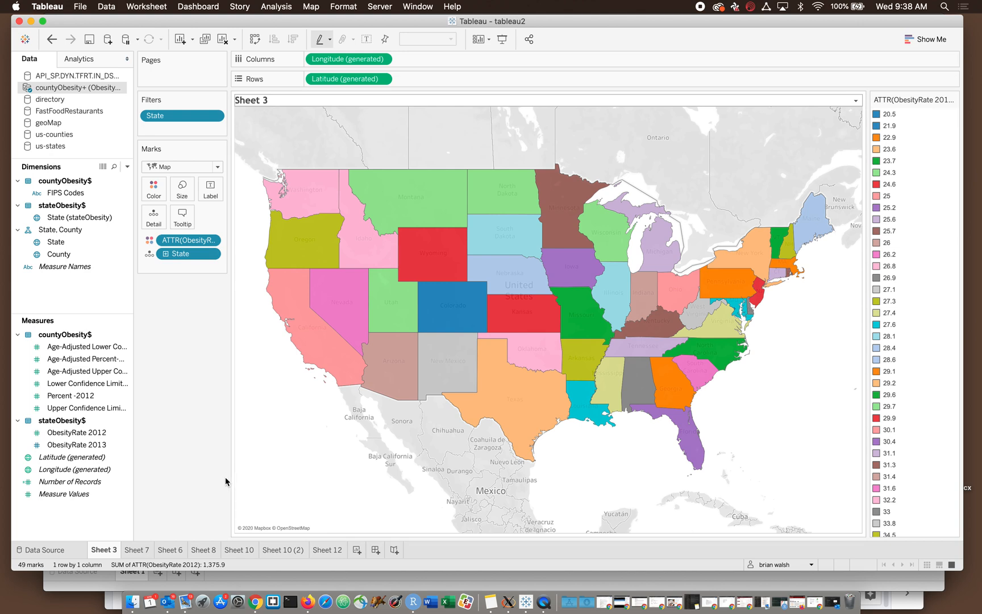
left_click(134, 554)
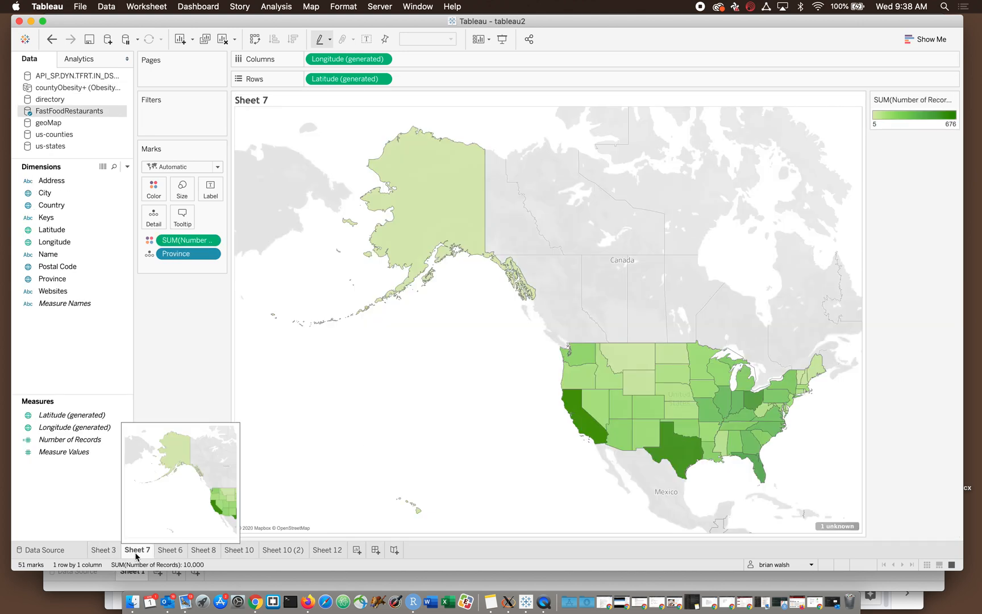
left_click(167, 552)
- Delete the Sheet 8 worksheet with the state search popularity and population map
left_click(202, 550)
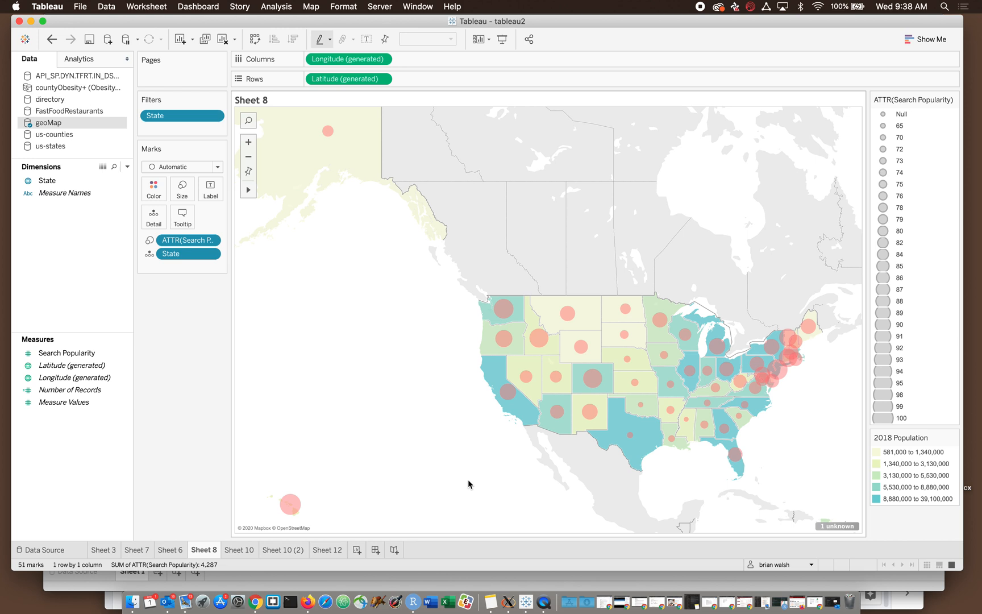
mouse_move(507, 390)
right_click(200, 550)
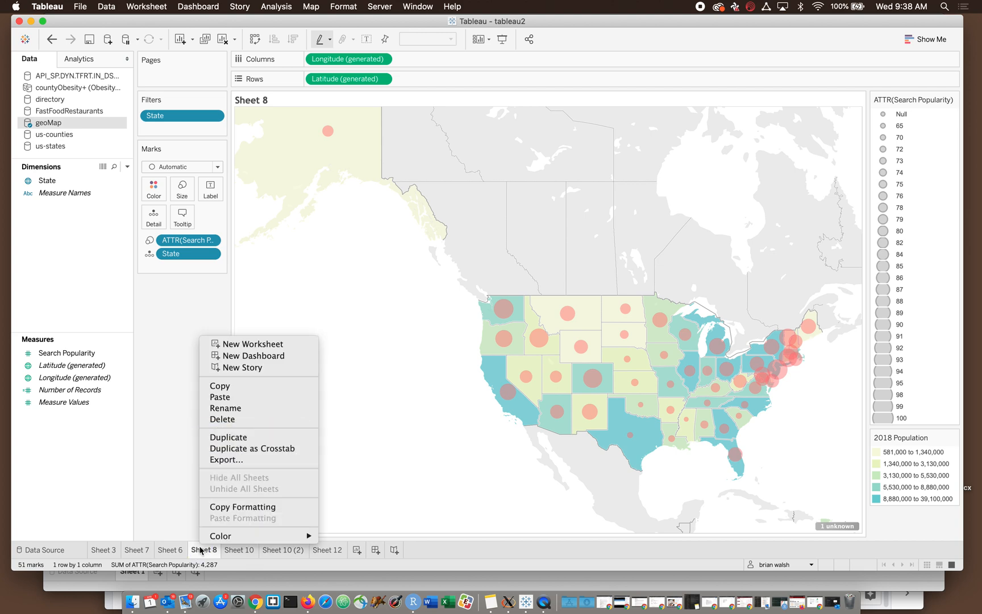
left_click(217, 419)
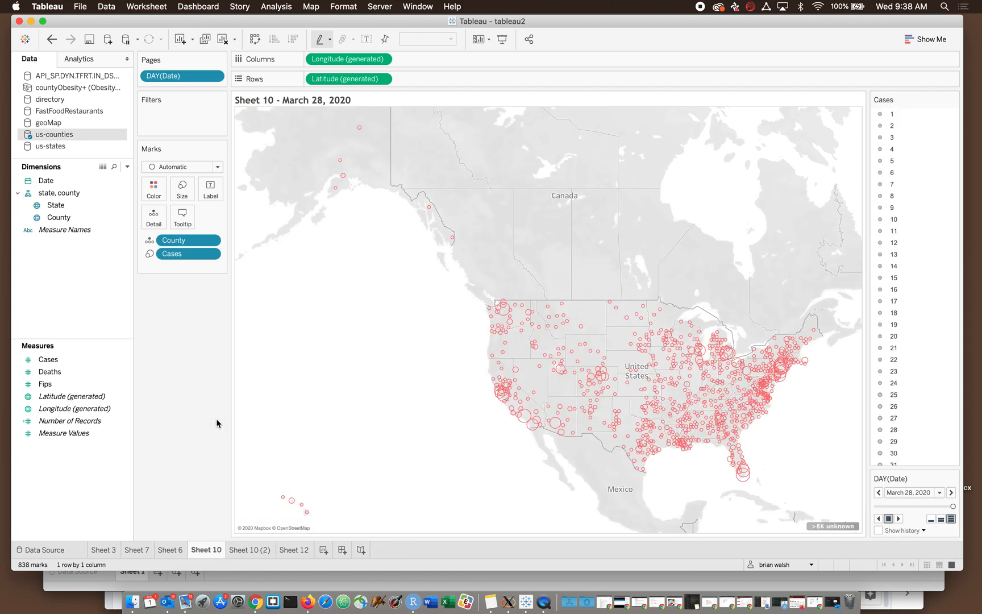
- Compare Sheet 10 (2) and Sheet 12 with Sheet 10, and delete Sheet 10
left_click(248, 550)
left_click(289, 550)
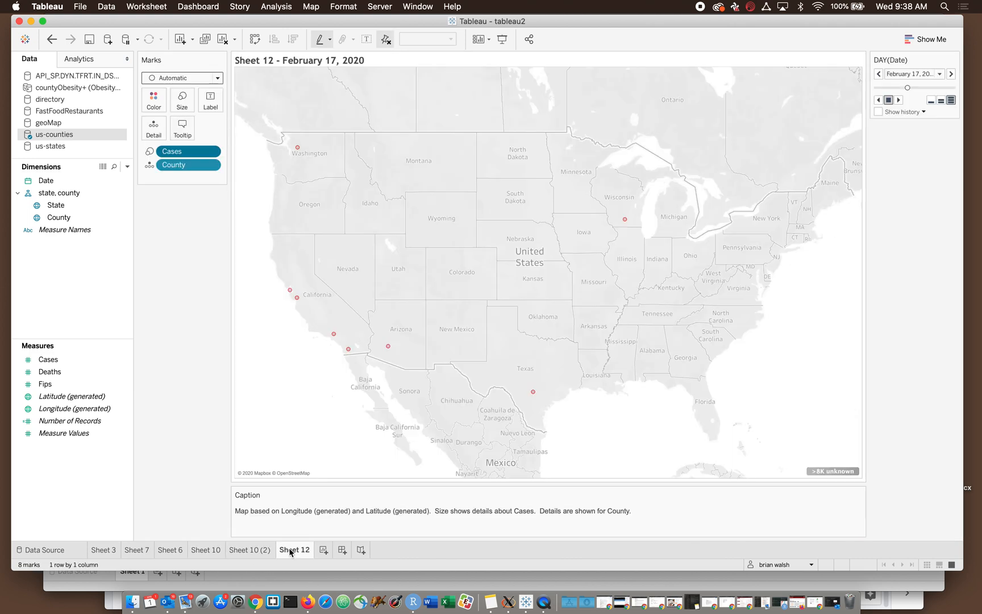
left_click(254, 551)
mouse_move(480, 357)
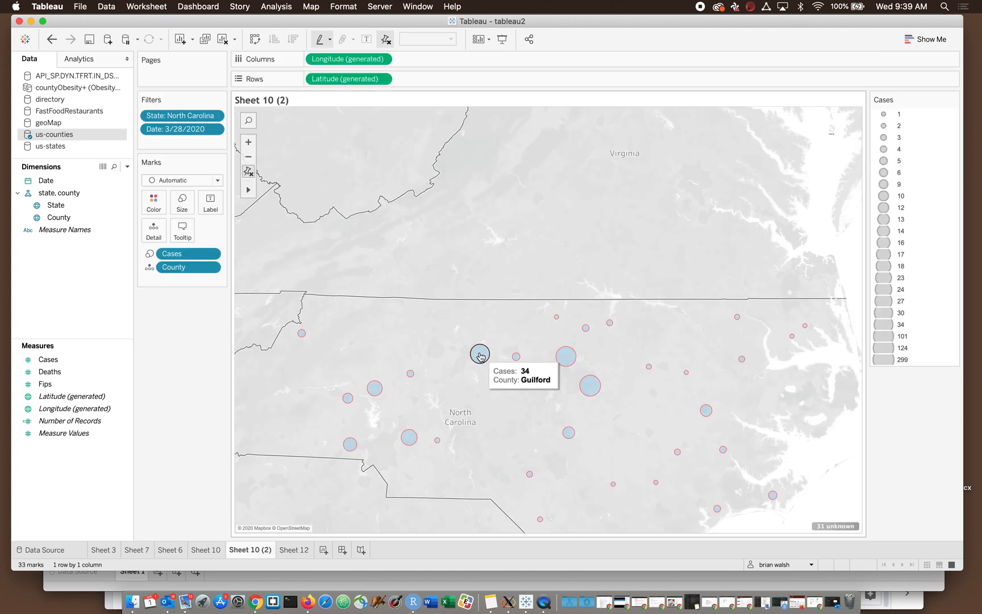
left_click(205, 556)
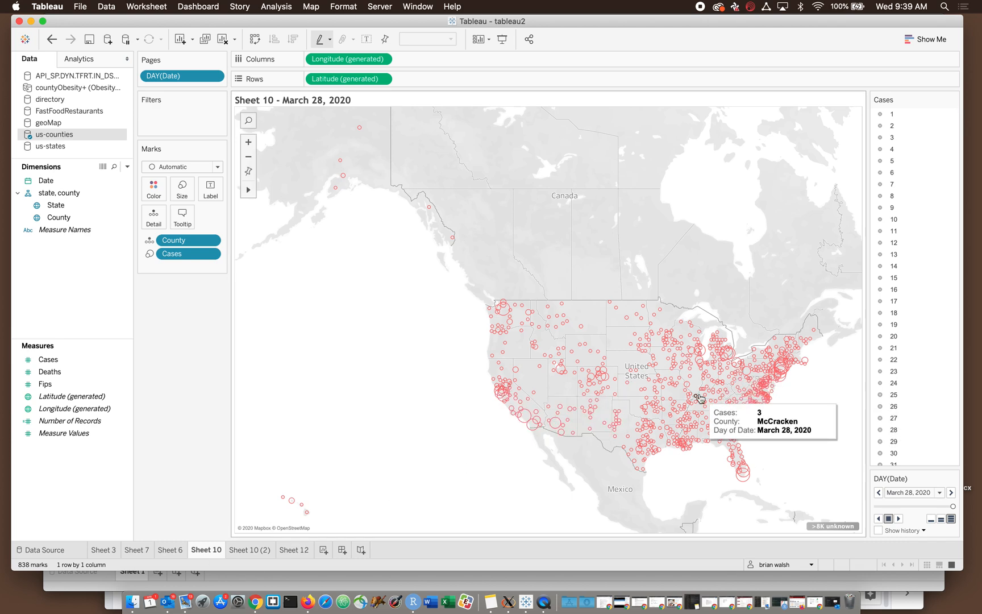
right_click(202, 556)
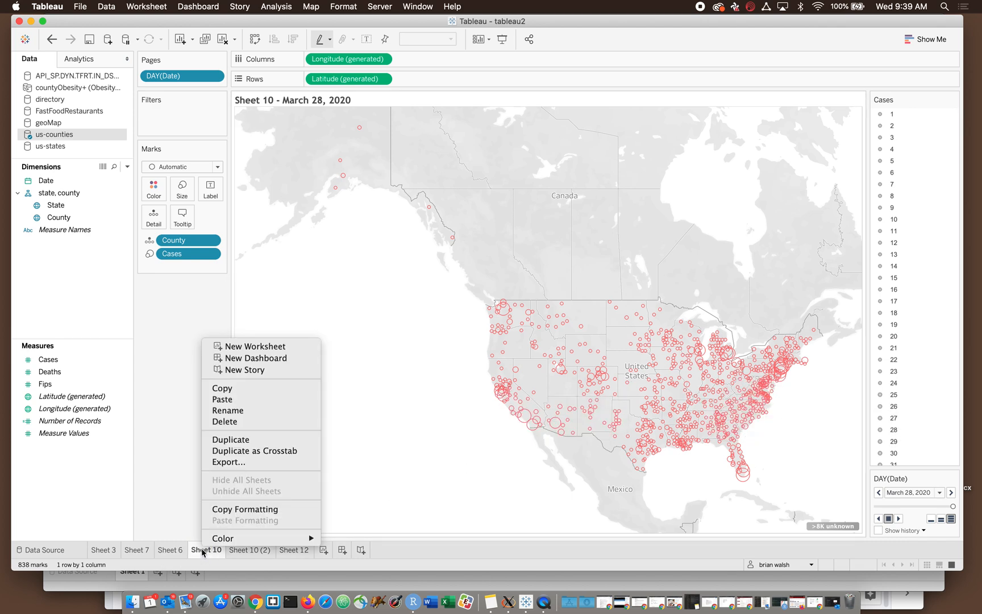
left_click(225, 422)
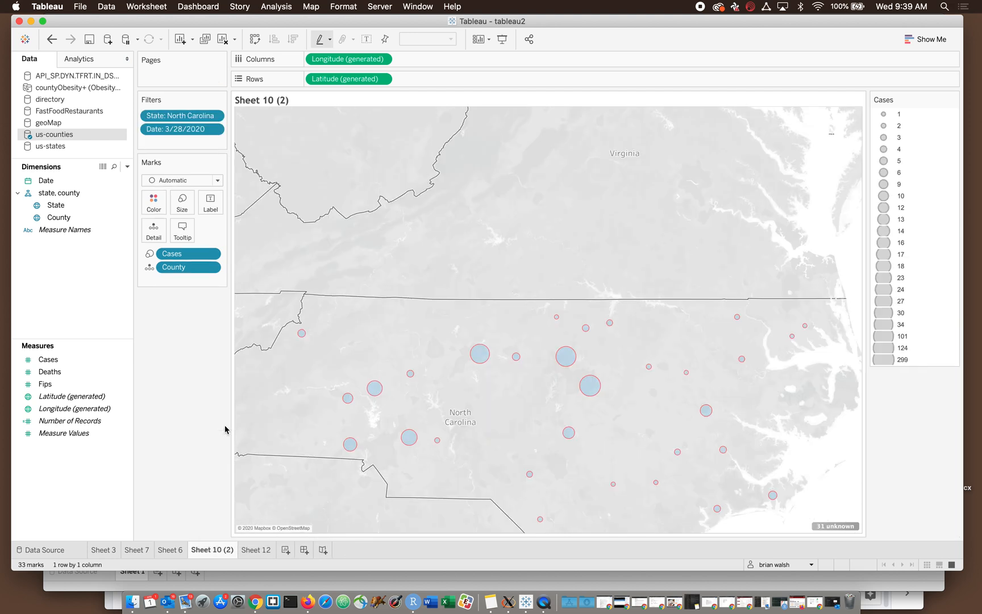
- Examine the maps on Sheets 6, 7 and 3, including the options of Sheet 7's Number of Records color field
left_click(170, 550)
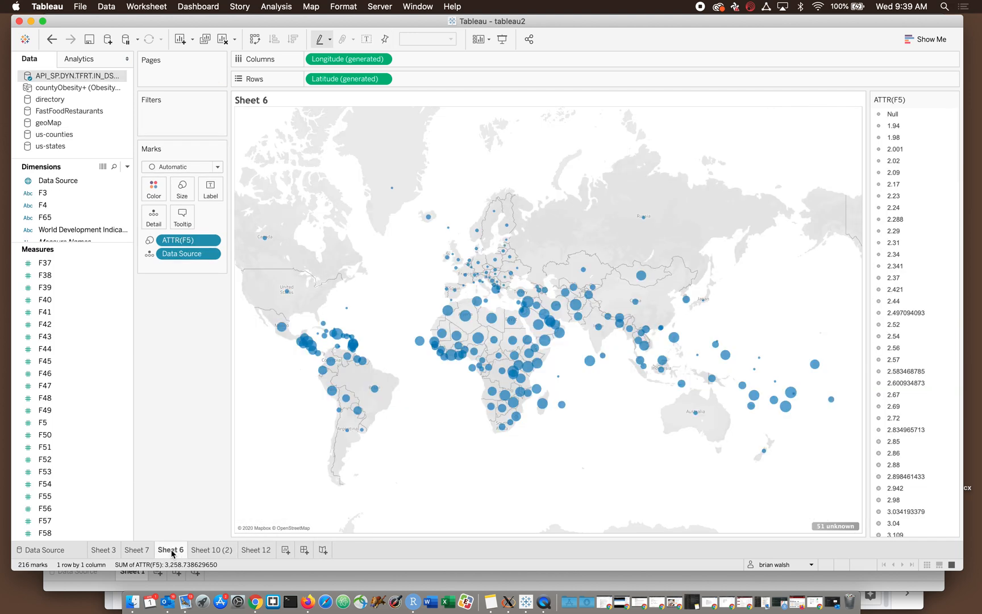
left_click(139, 554)
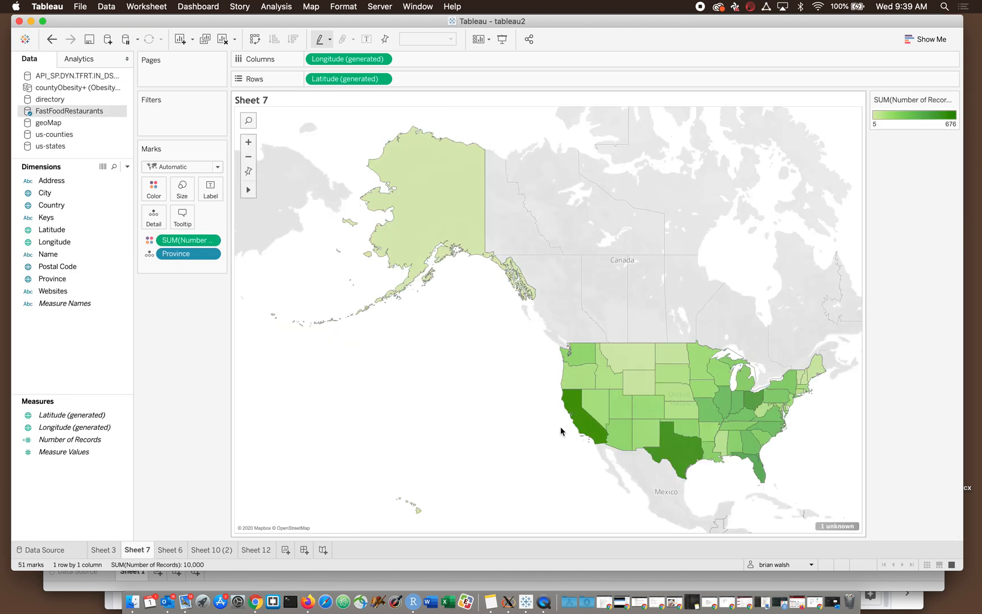
mouse_move(581, 418)
mouse_move(620, 409)
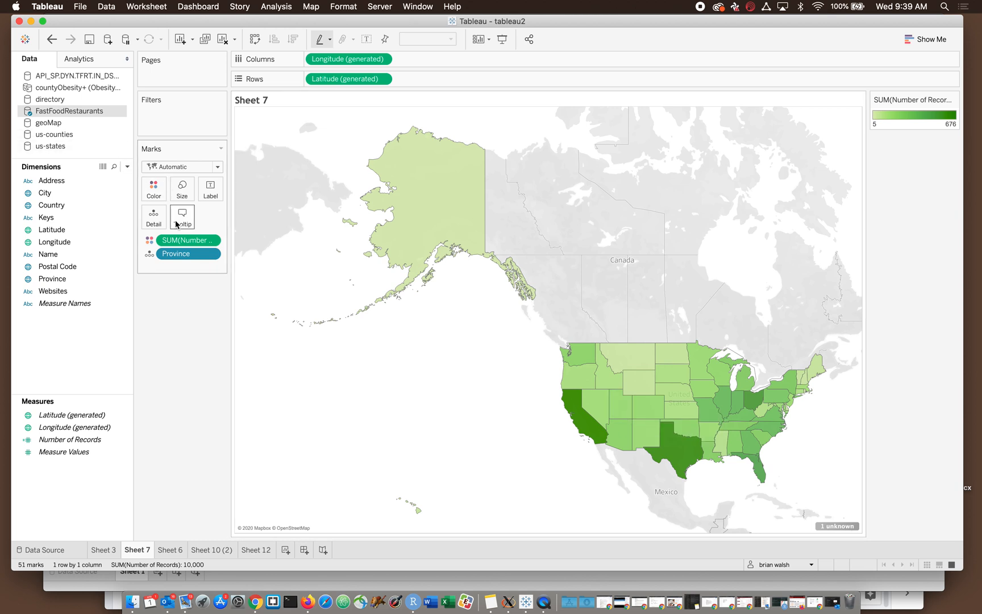
left_click(70, 415)
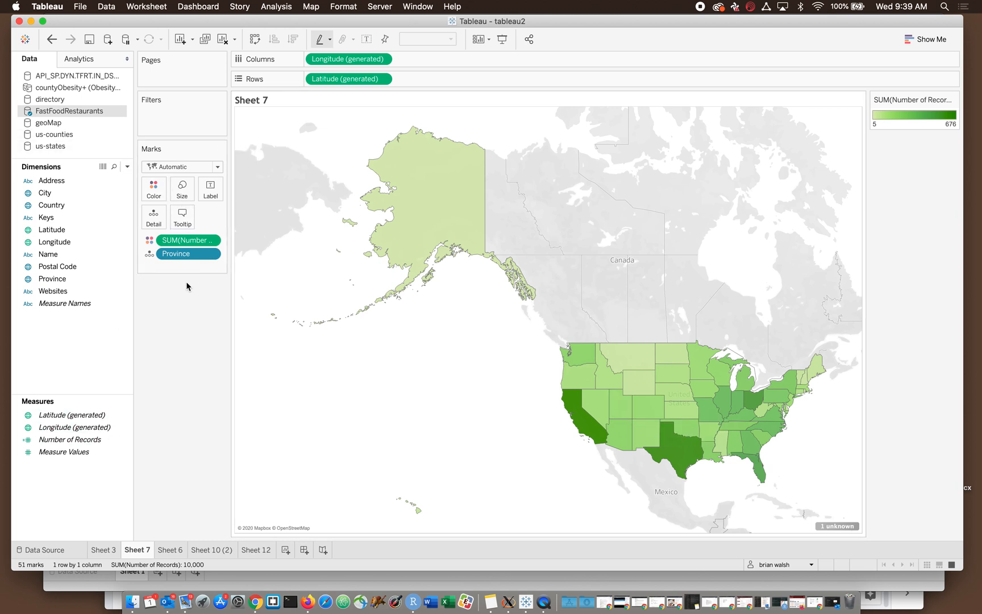
left_click(216, 241)
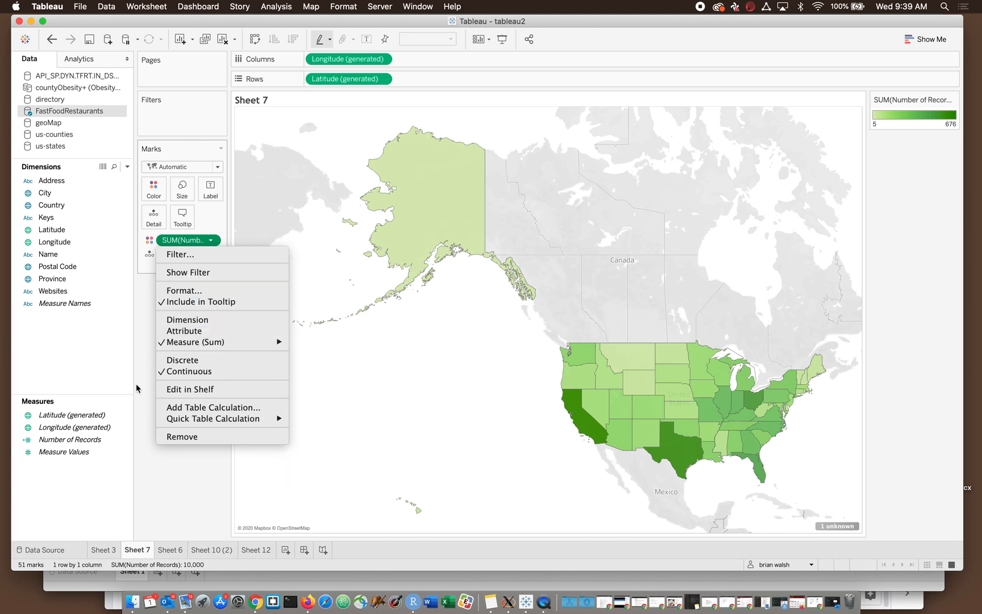
left_click(136, 452)
left_click(100, 549)
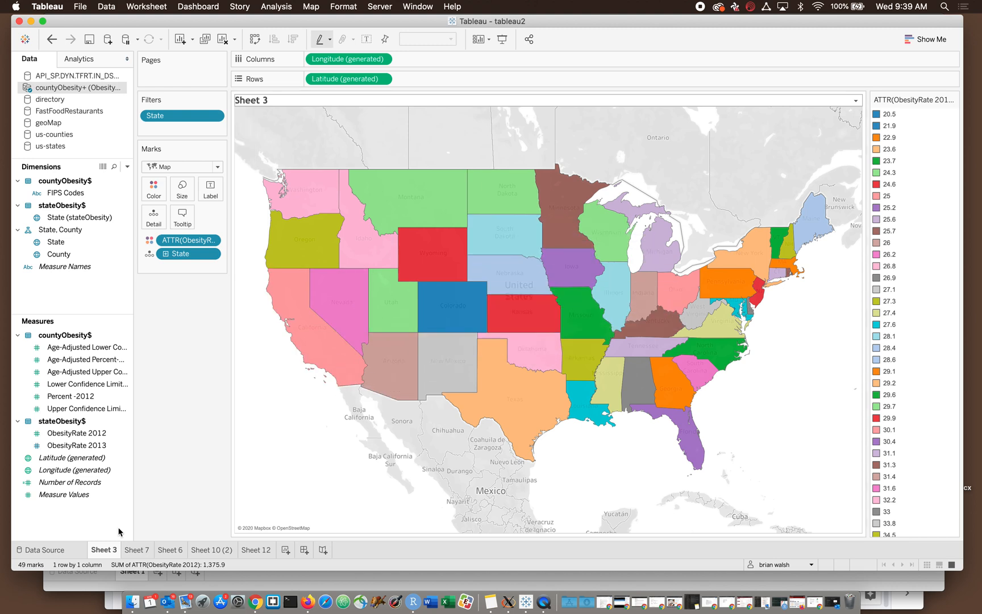
- Delete the Sheet 7 worksheet with the fast food restaurant map
left_click(134, 551)
right_click(134, 551)
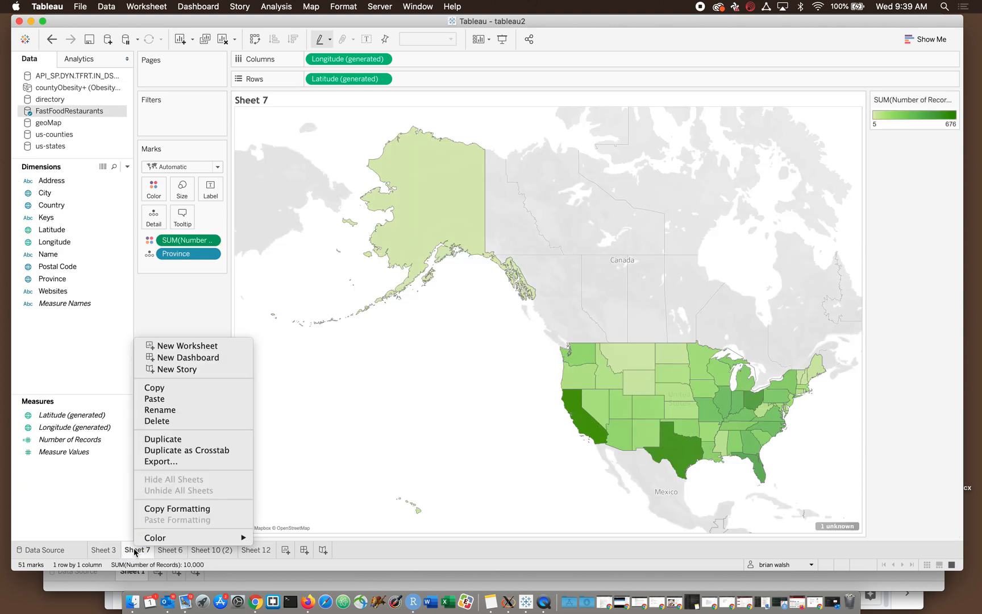
left_click(178, 421)
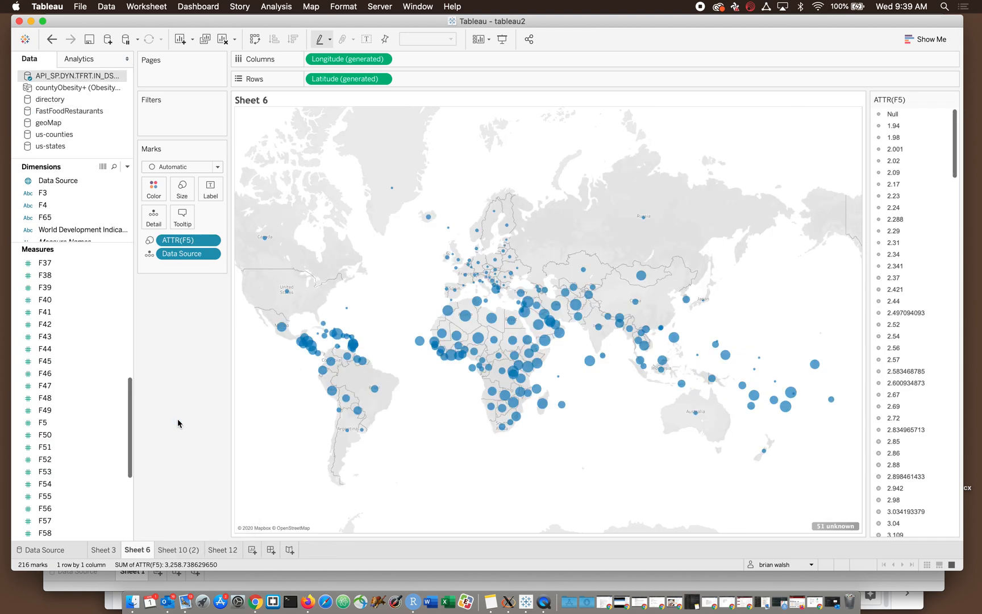
- Review the remaining Sheets 3, 6, 10 (2) and 12, checking their titles
left_click(104, 549)
left_click(135, 550)
left_click(175, 551)
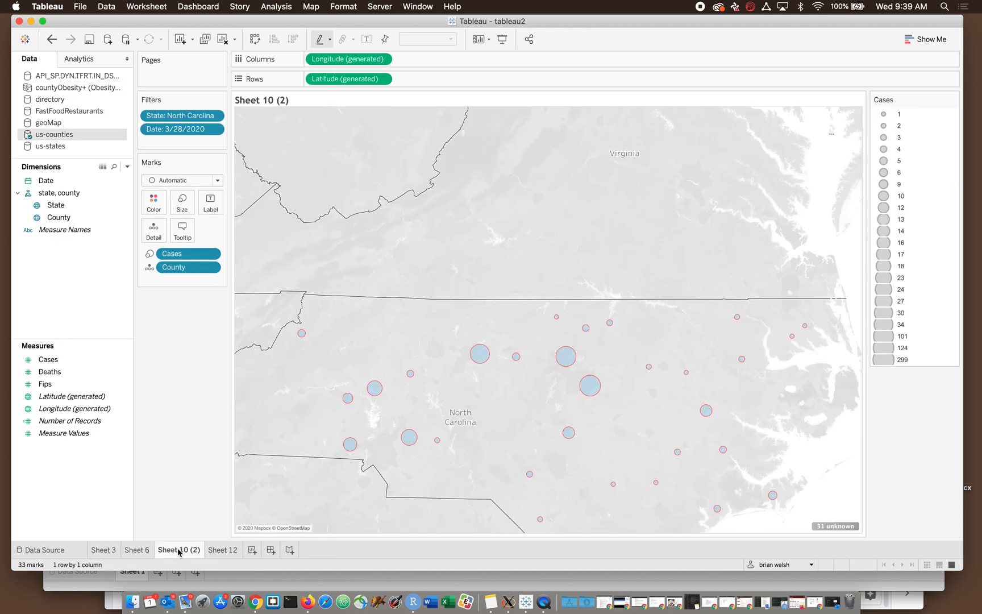
left_click(221, 550)
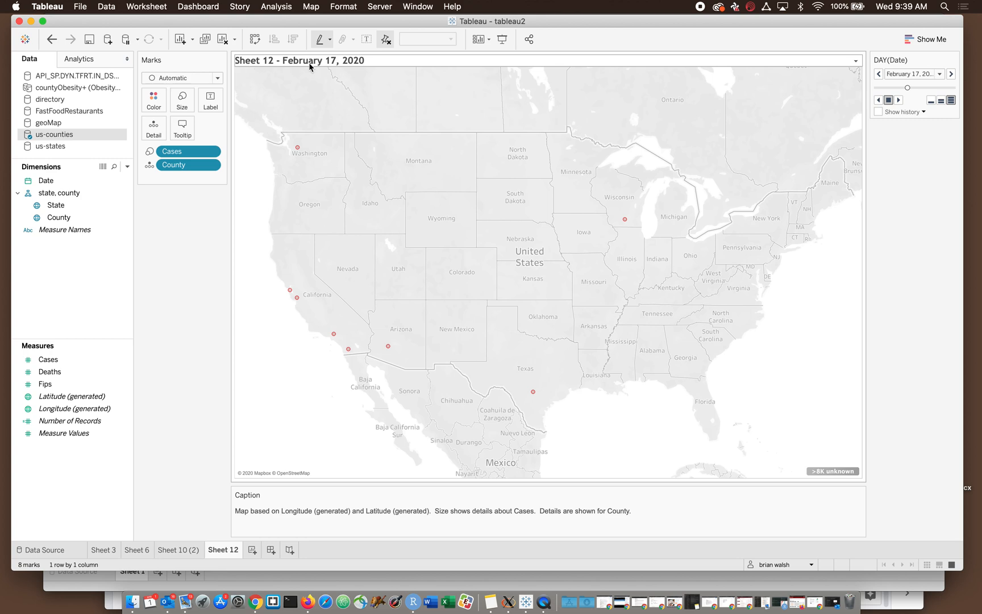
left_click(172, 552)
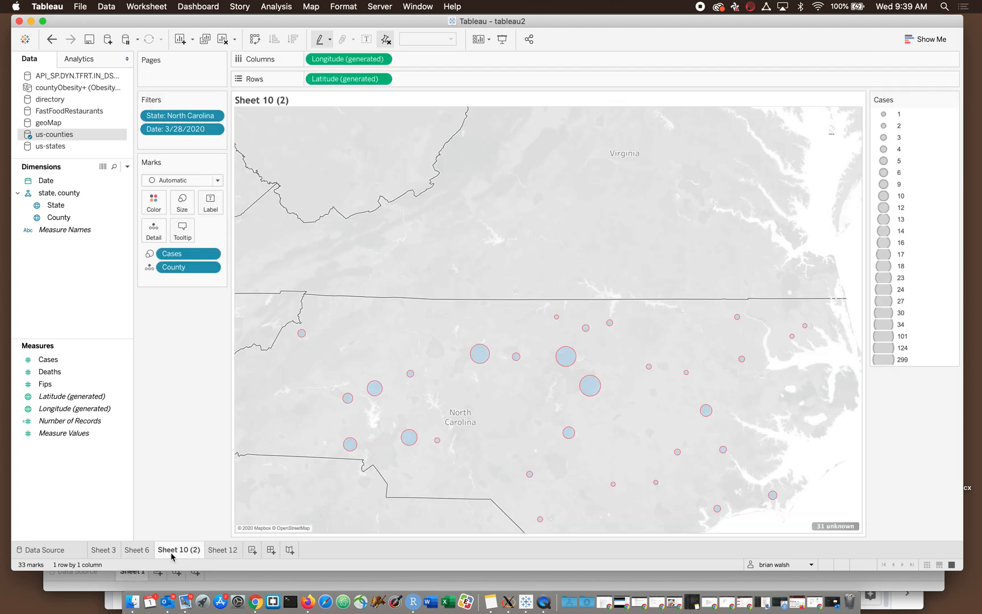
left_click(136, 550)
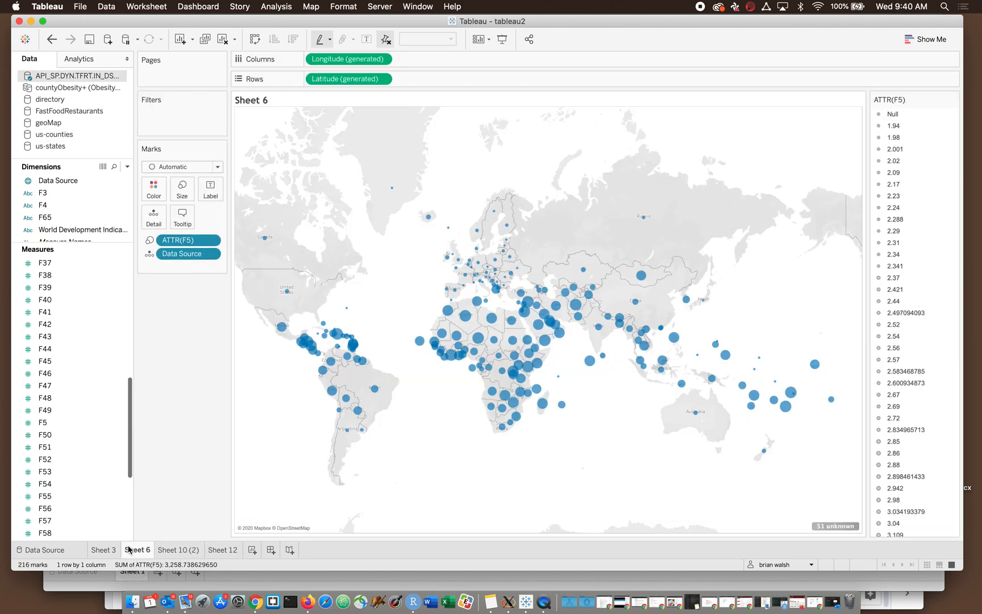
left_click(180, 549)
- Remove the sheet name and dash from Sheet 12's title, keeping the page name field
left_click(223, 550)
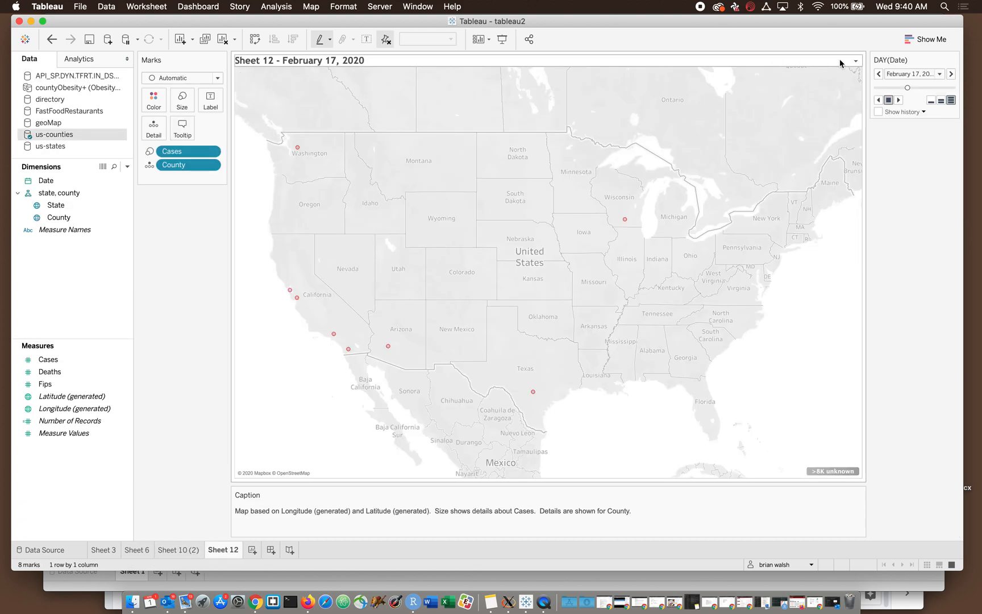
left_click(856, 61)
left_click(864, 67)
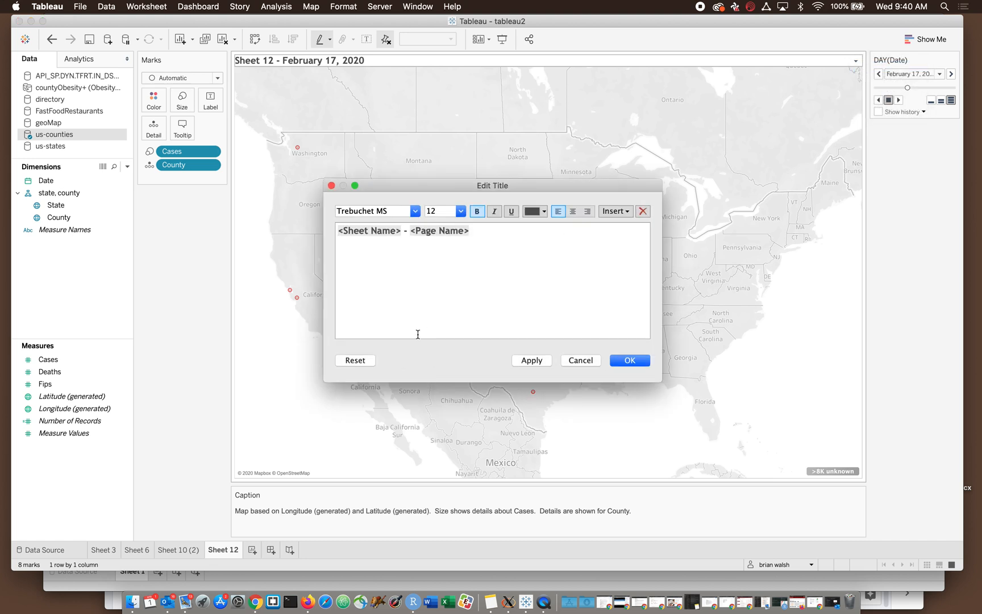
left_click(395, 260)
left_click(395, 243)
left_click_drag(411, 235, 540, 229)
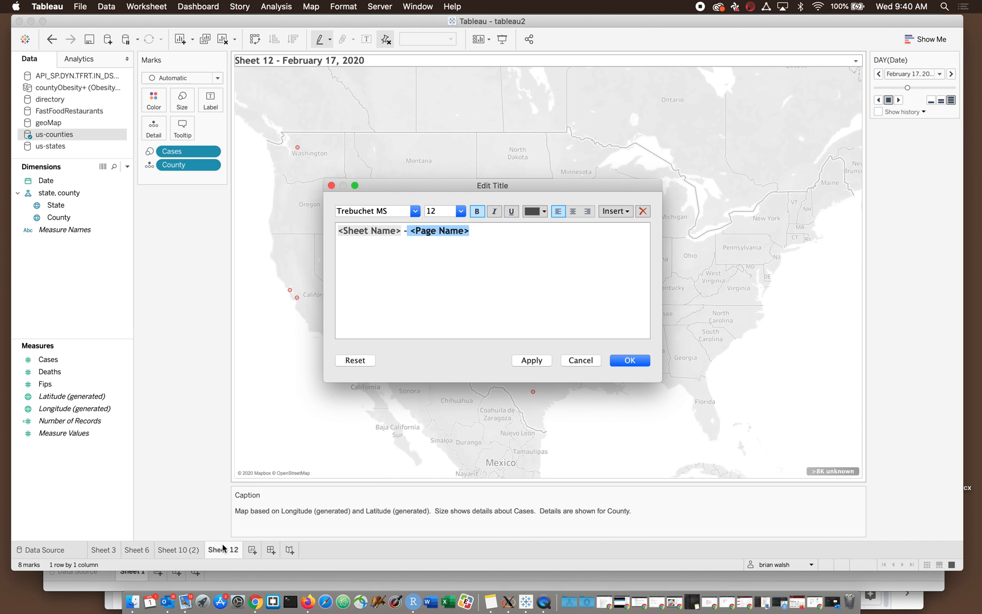
left_click(415, 277)
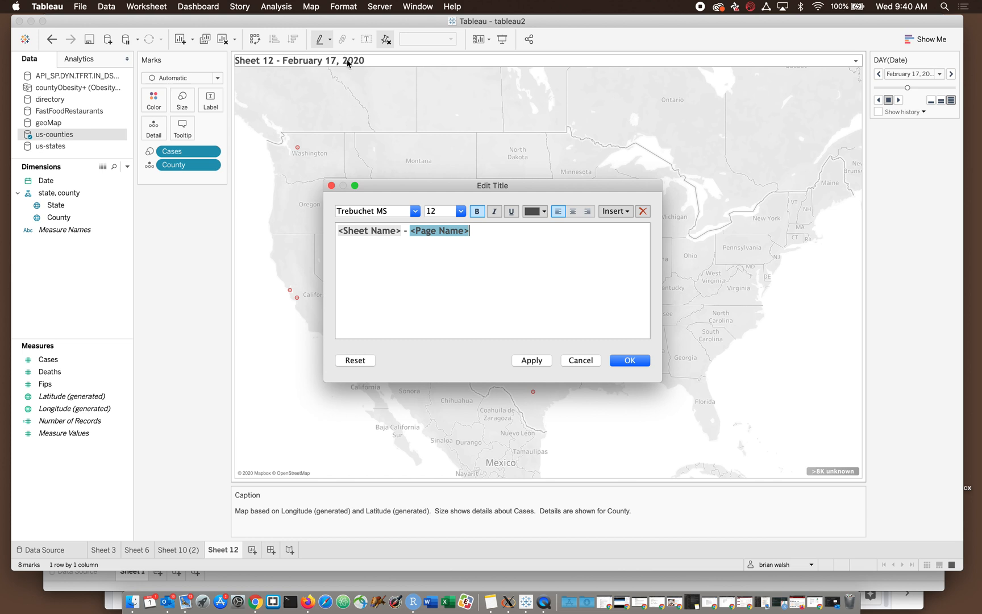
left_click(377, 230)
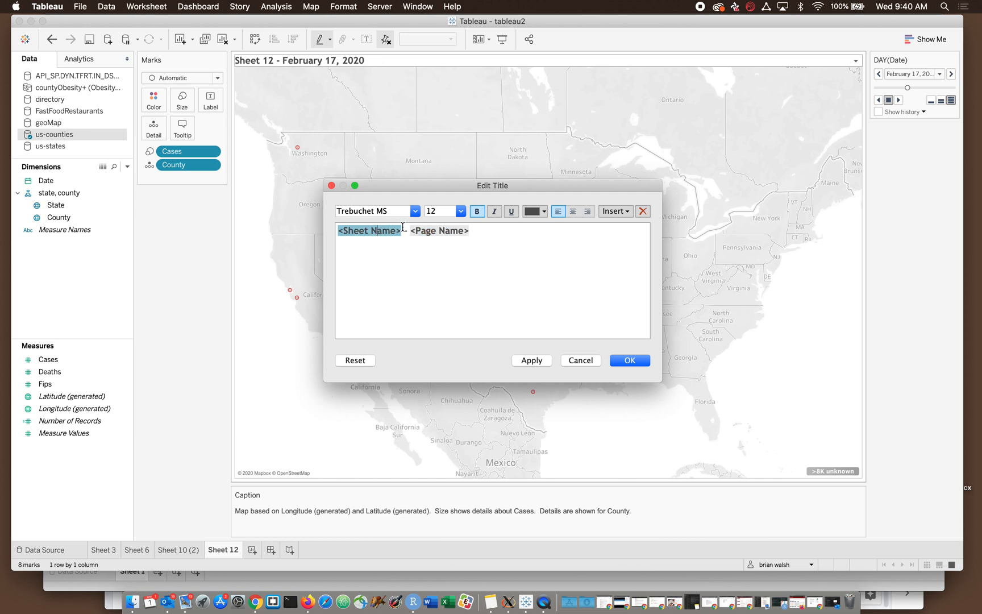
left_click(405, 232)
type("-")
left_click_drag(408, 231, 320, 234)
key("BackSpace")
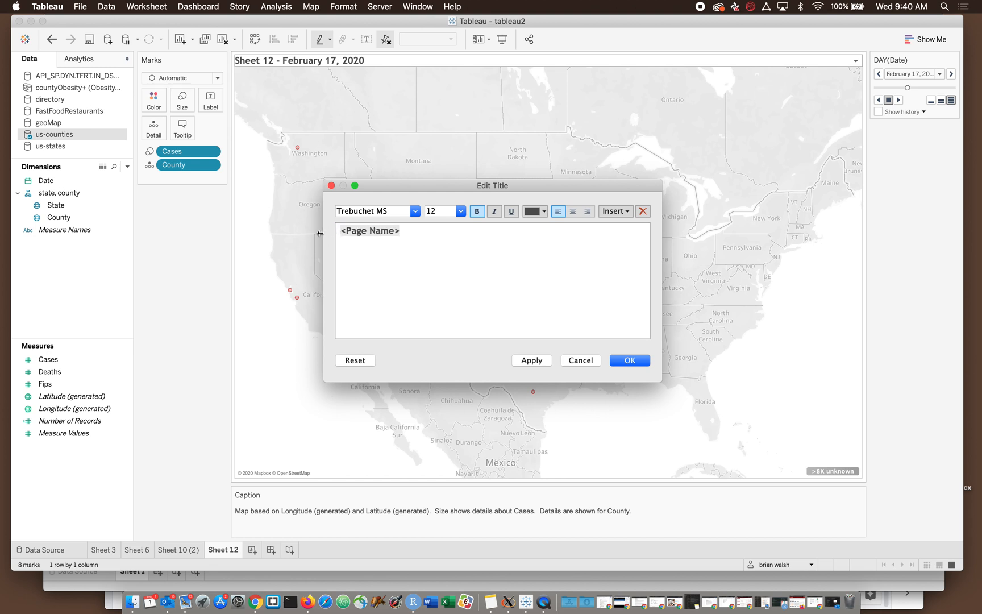
- Put "Number of COVID-19 Cases Reported," before the page name in Sheet 12's title and apply it
type("Number of ")
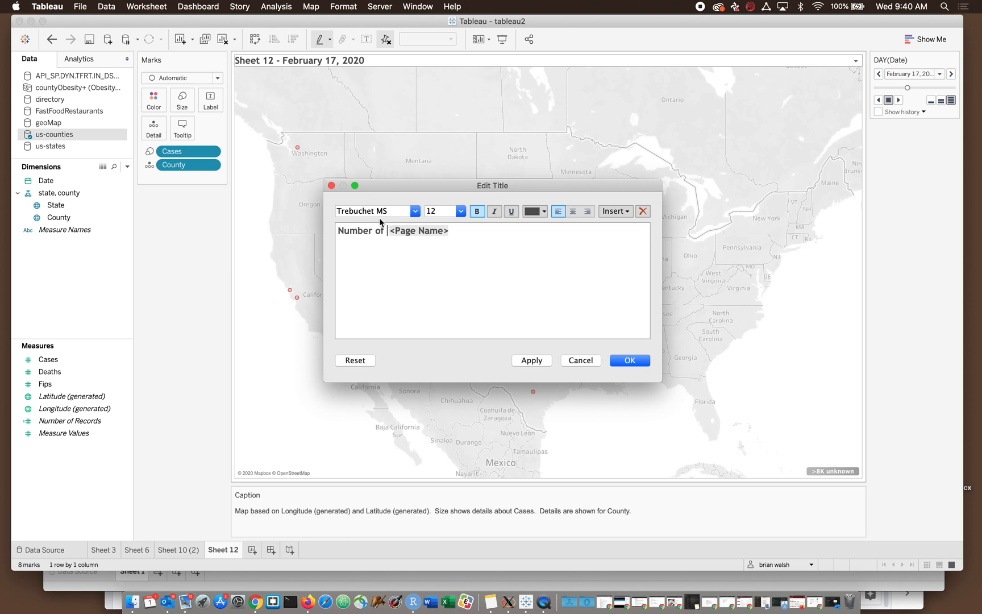
type("COVID-19 ")
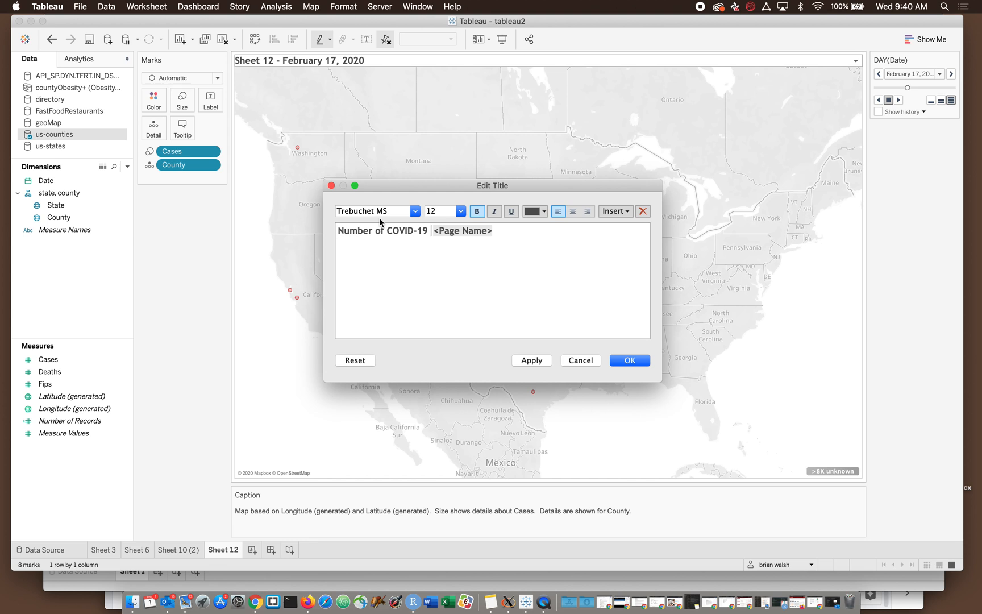
type("Cases Re")
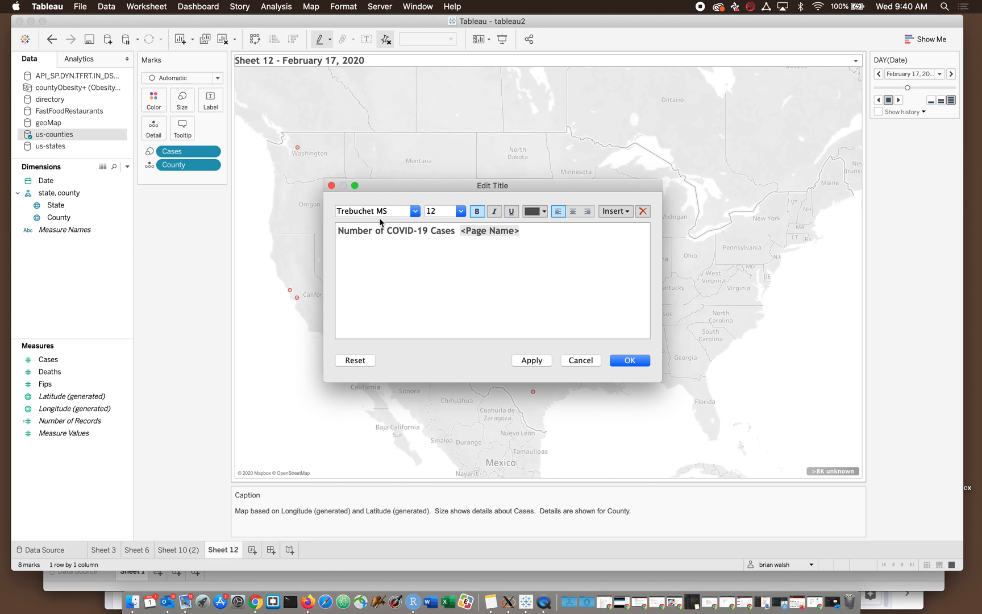
type("ported ")
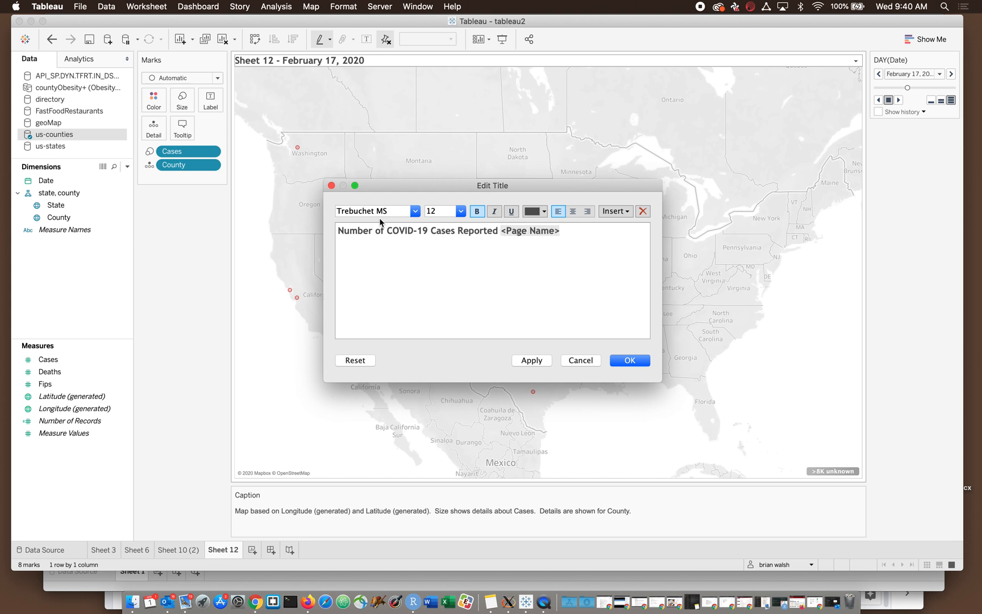
type(",")
left_click(523, 362)
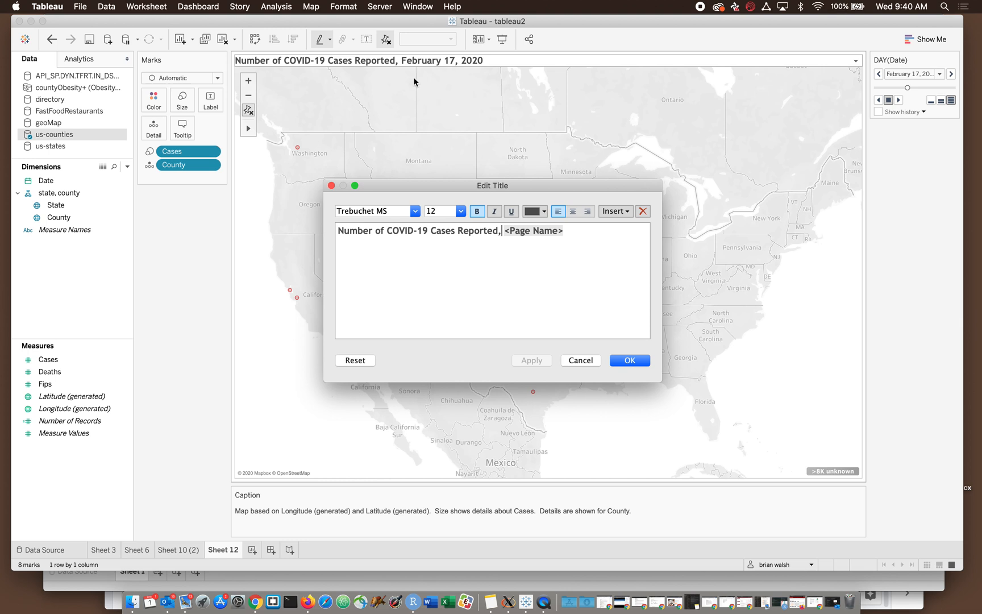
- Close Sheet 12's title editor and play the daily page animation to check the date in the title
left_click(622, 362)
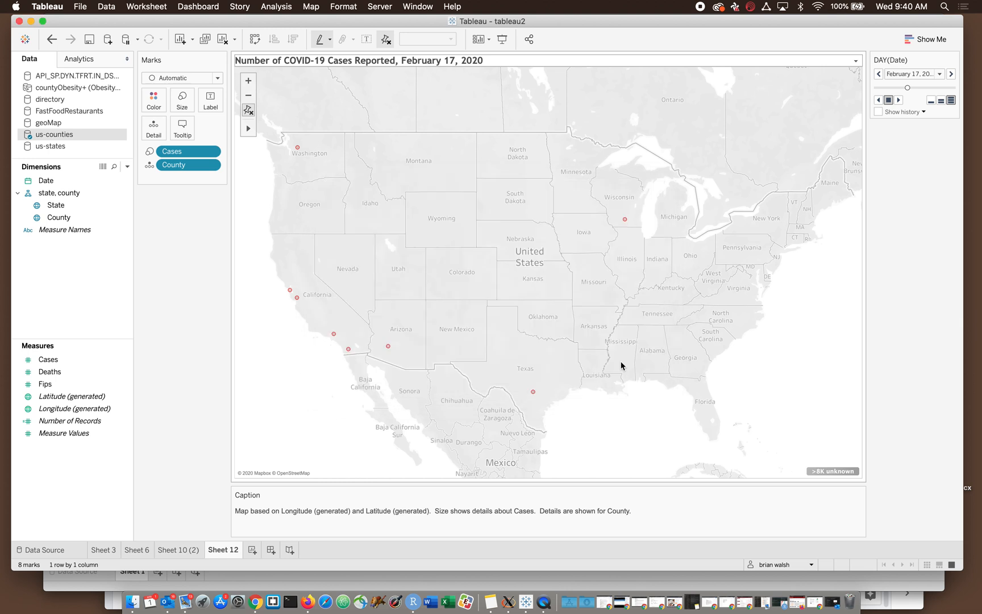
left_click(899, 100)
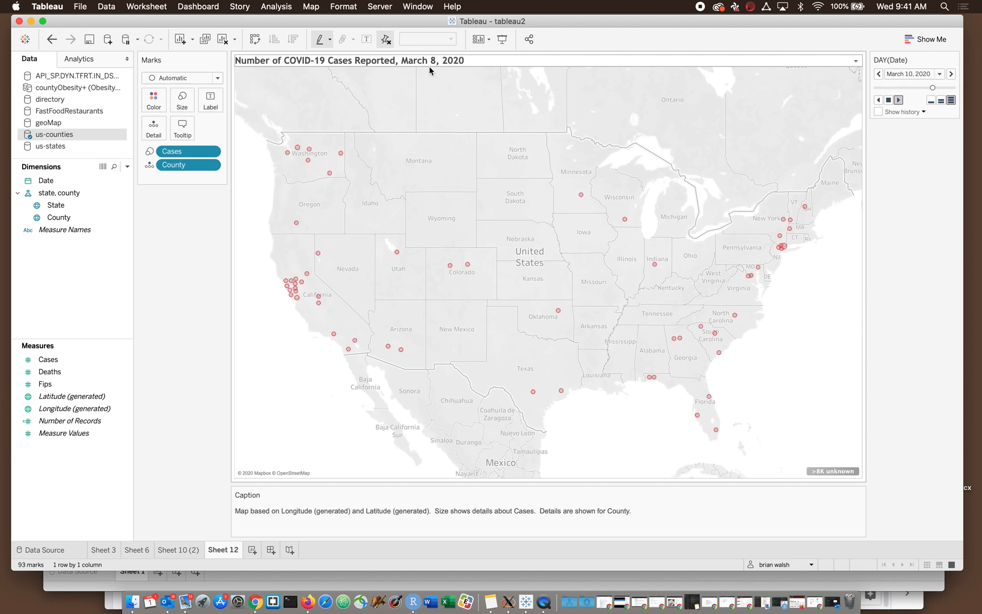
left_click(888, 101)
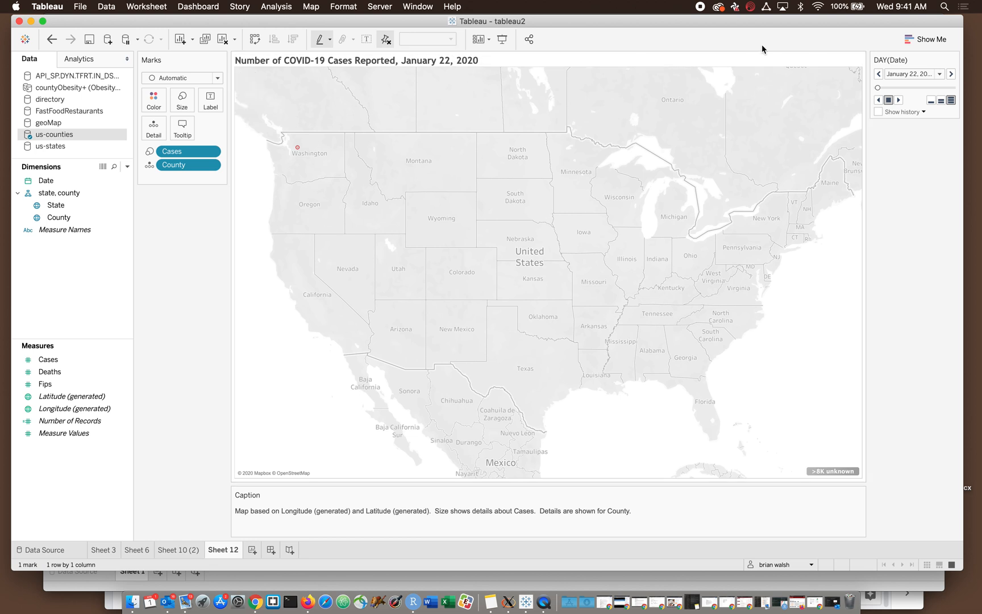
- Look over the shading and border formatting options for Sheet 12's title and caption
left_click(855, 61)
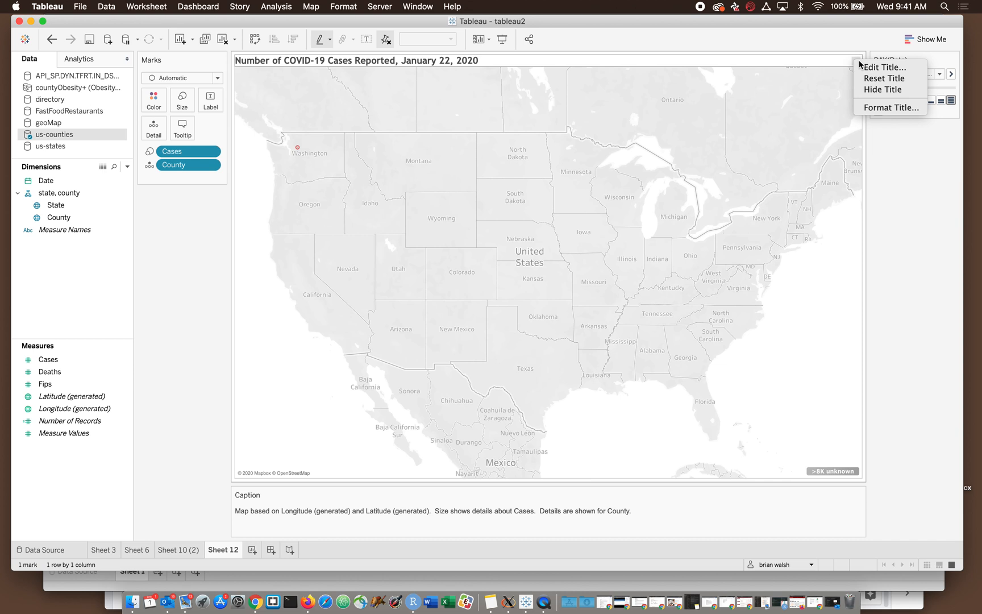
left_click(878, 107)
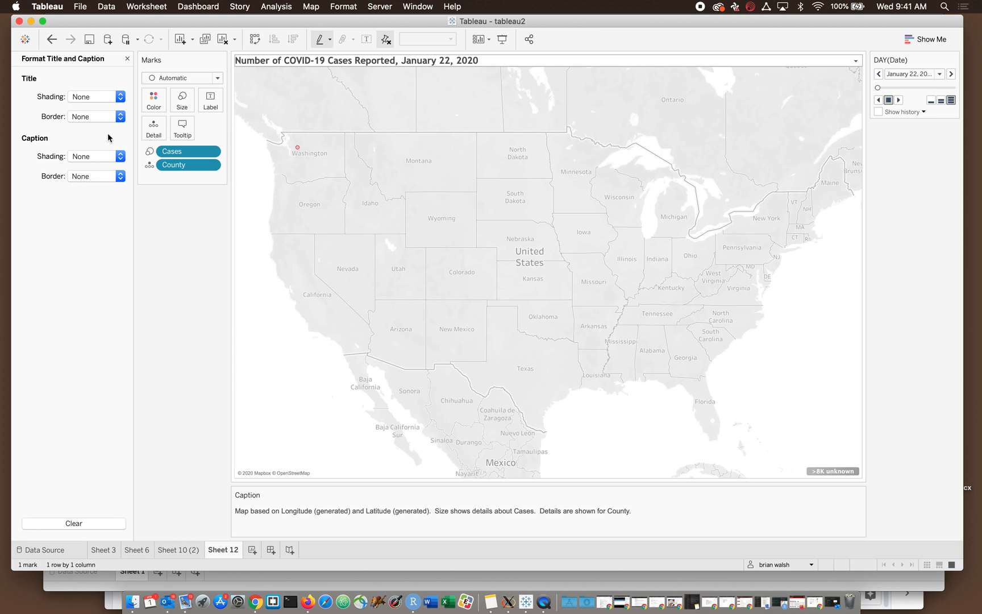
left_click(127, 59)
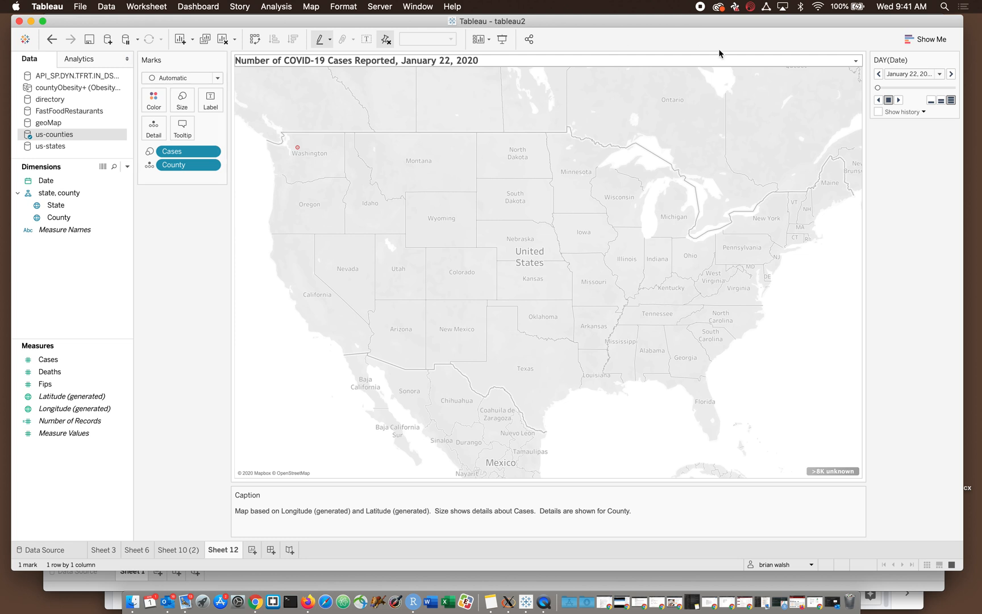
- Centre Sheet 12's title, set its font size to 14, and apply the changes
left_click(856, 62)
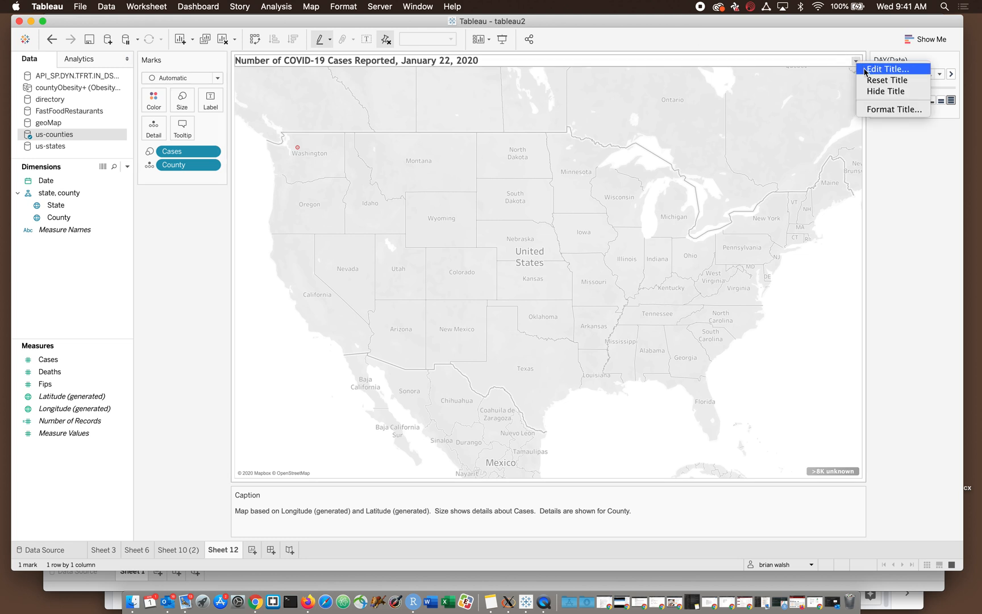
left_click(887, 69)
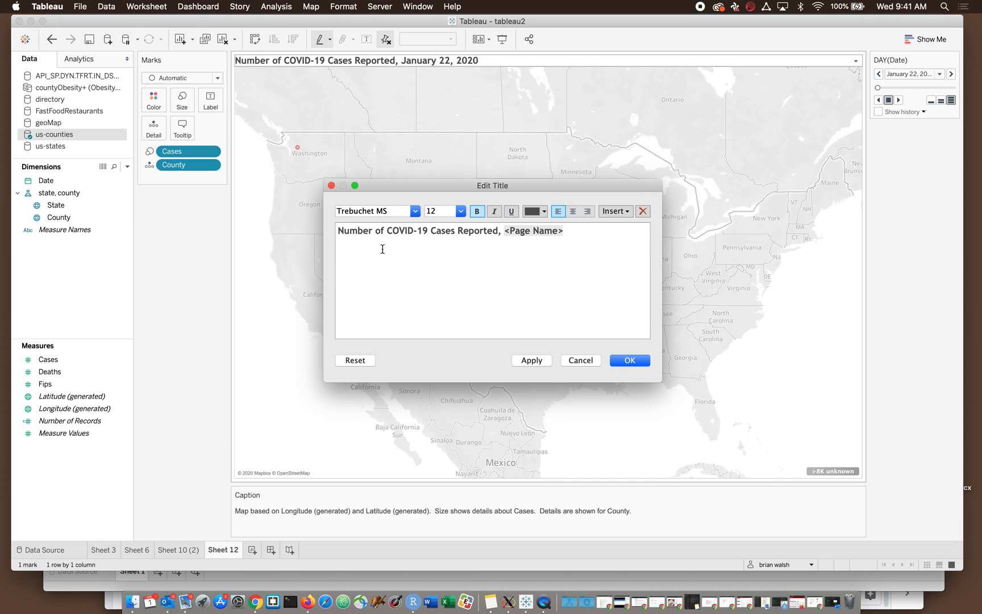
left_click(572, 211)
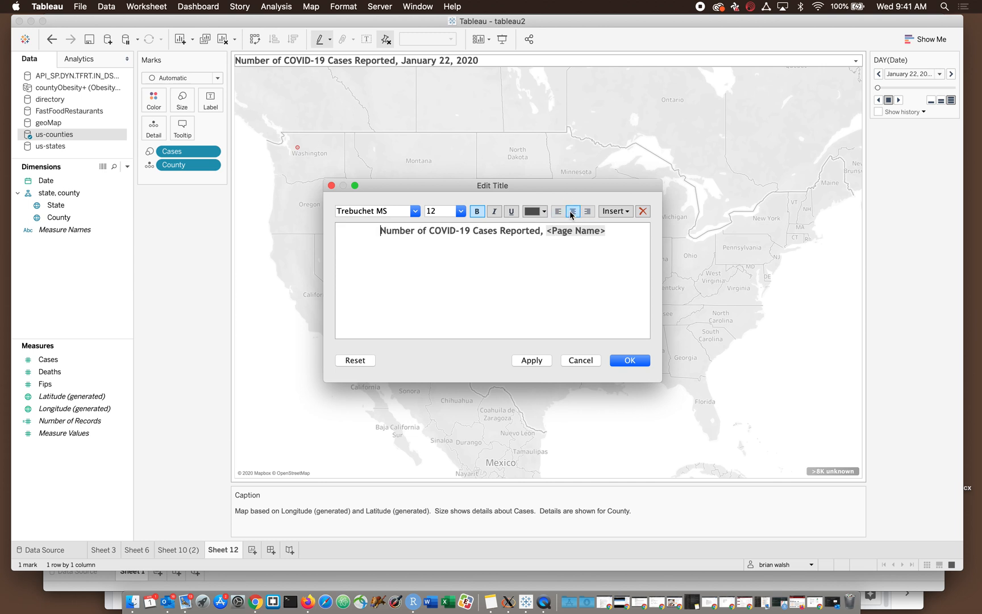
left_click(415, 211)
left_click(435, 210)
left_click_drag(459, 210, 452, 262)
left_click(460, 211)
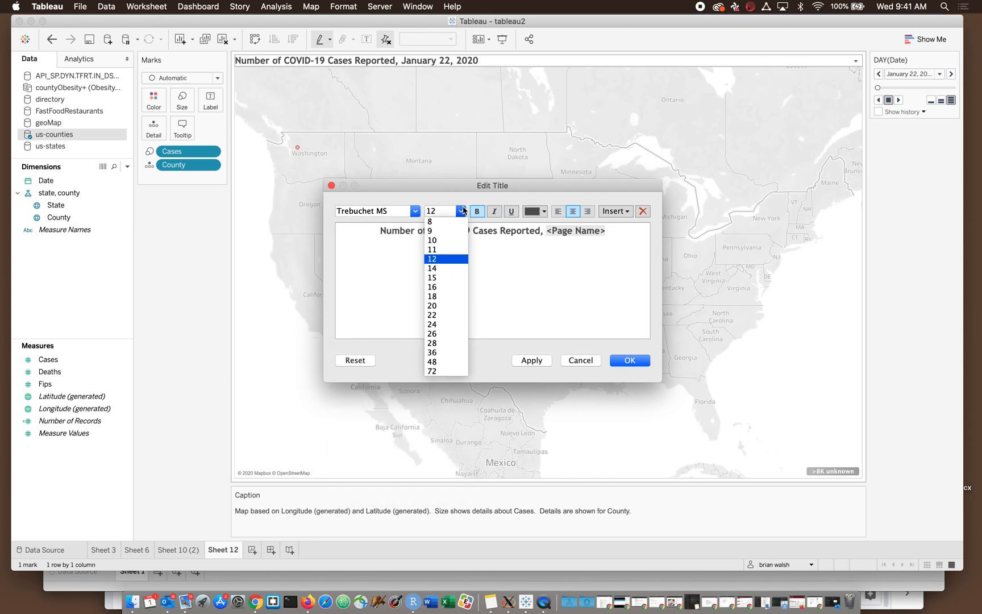
left_click(432, 267)
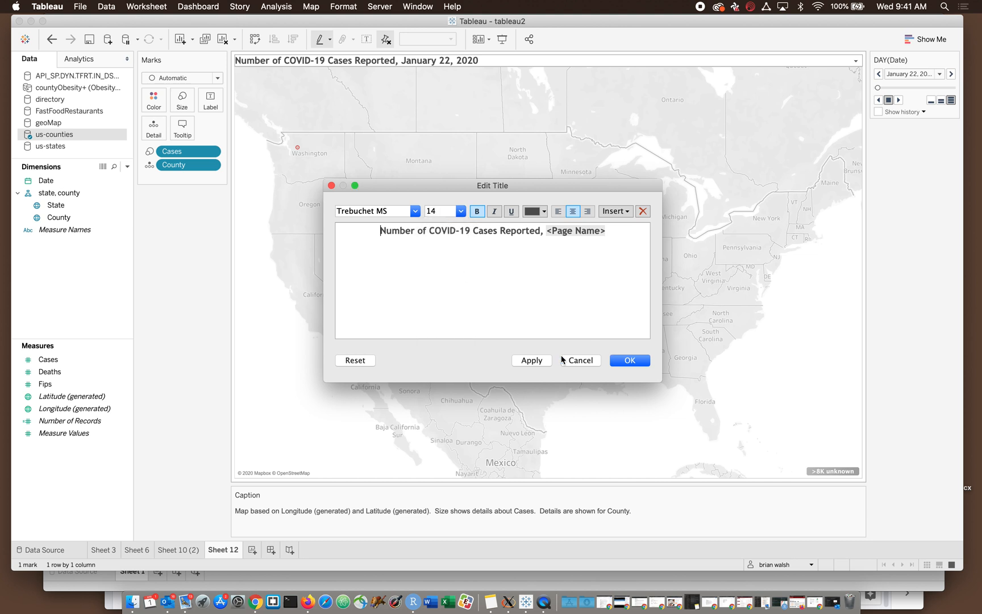
left_click(532, 361)
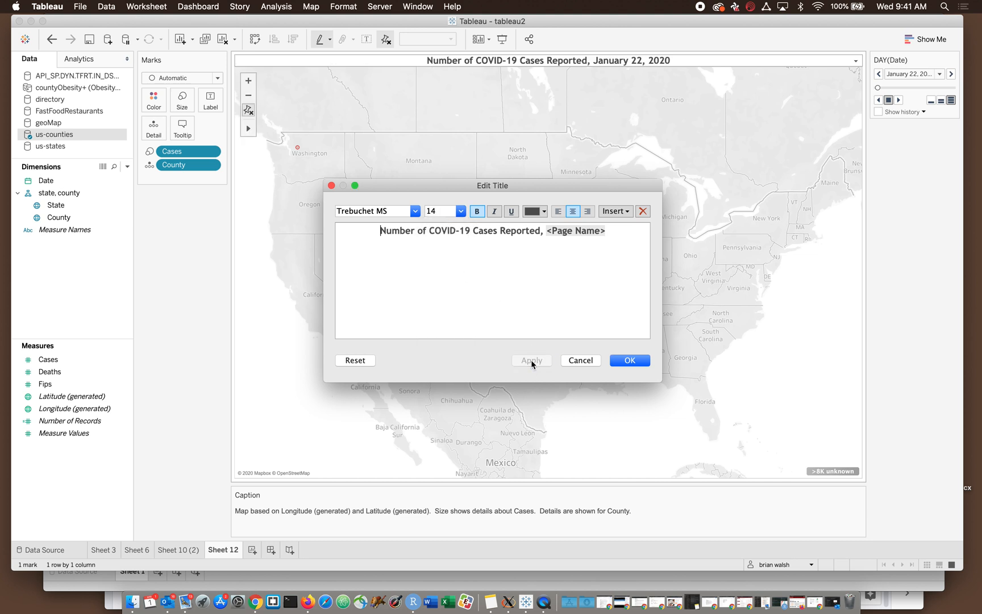
left_click(631, 361)
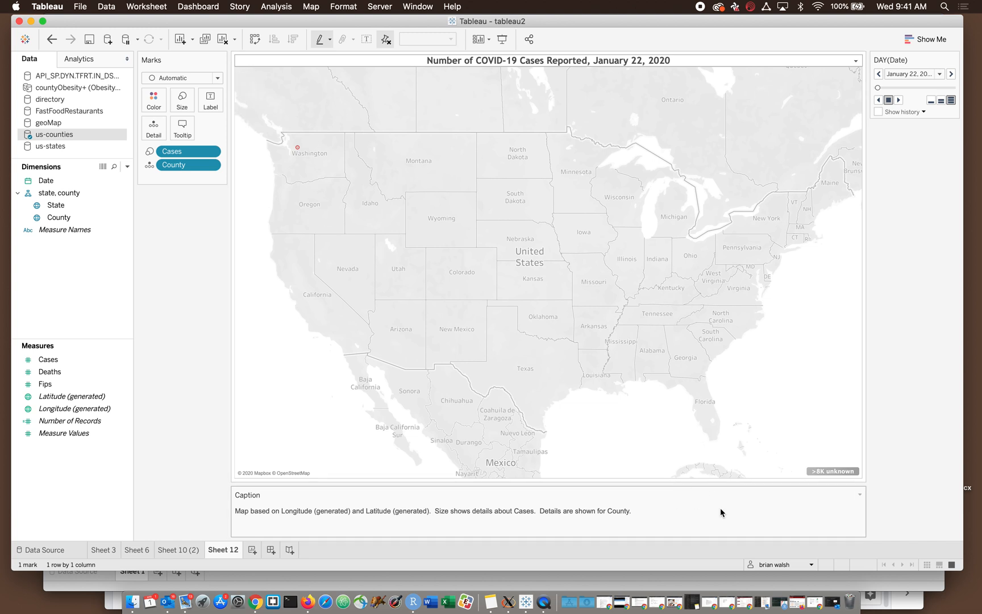
- Examine the caption text in its editor, cancel without changes, and review the worksheet's title and caption display options
left_click(859, 493)
left_click(852, 498)
left_click(852, 498)
left_click(849, 510)
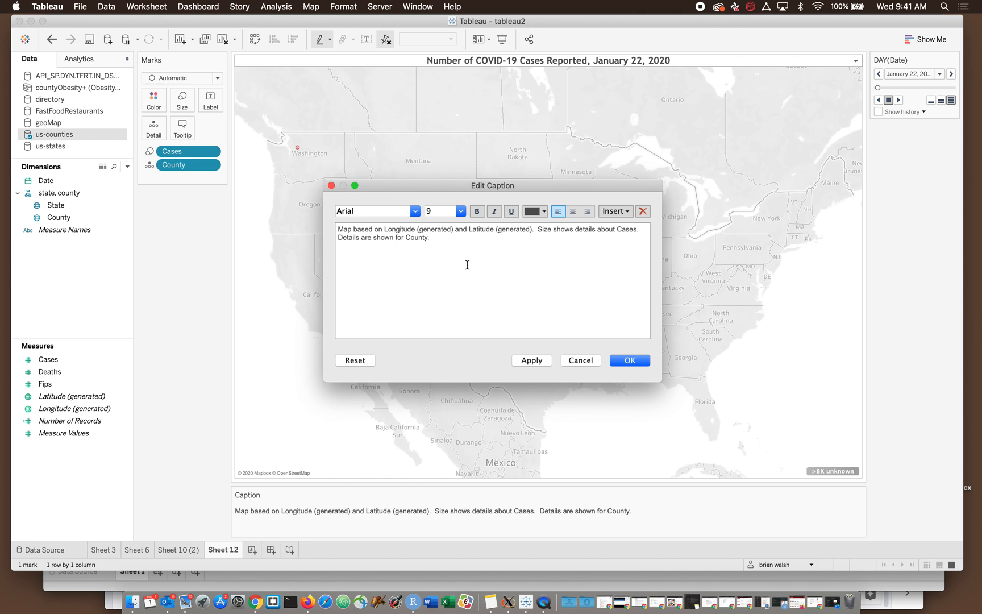
left_click_drag(449, 248, 322, 213)
left_click(381, 262)
left_click(591, 361)
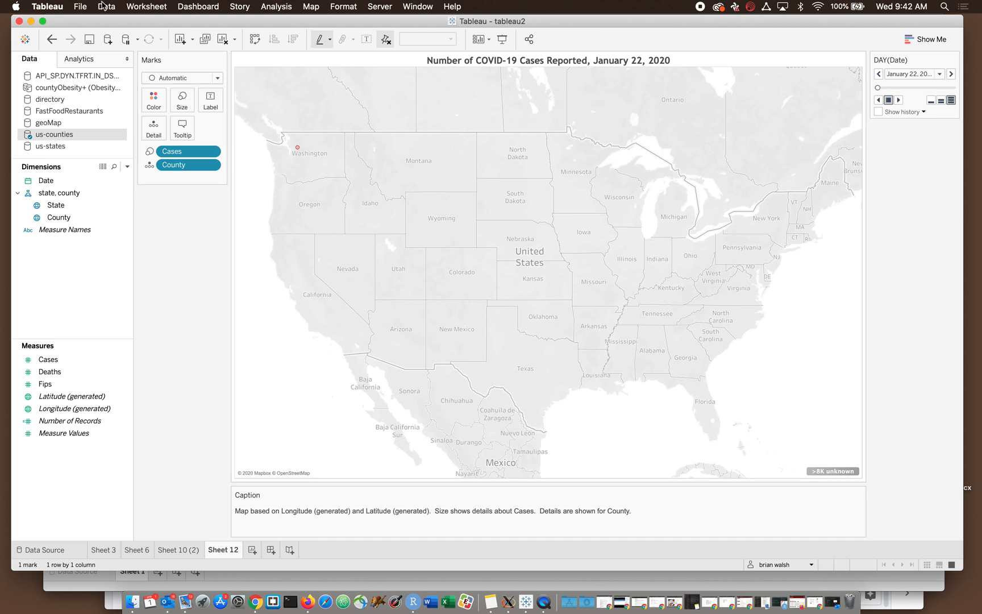
left_click(129, 5)
mouse_move(170, 158)
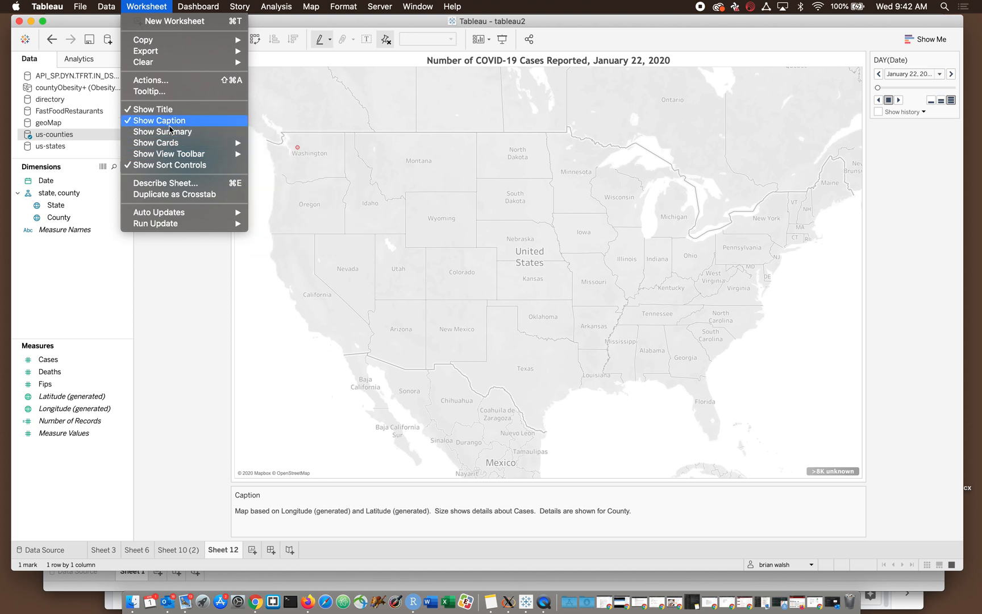
left_click(349, 255)
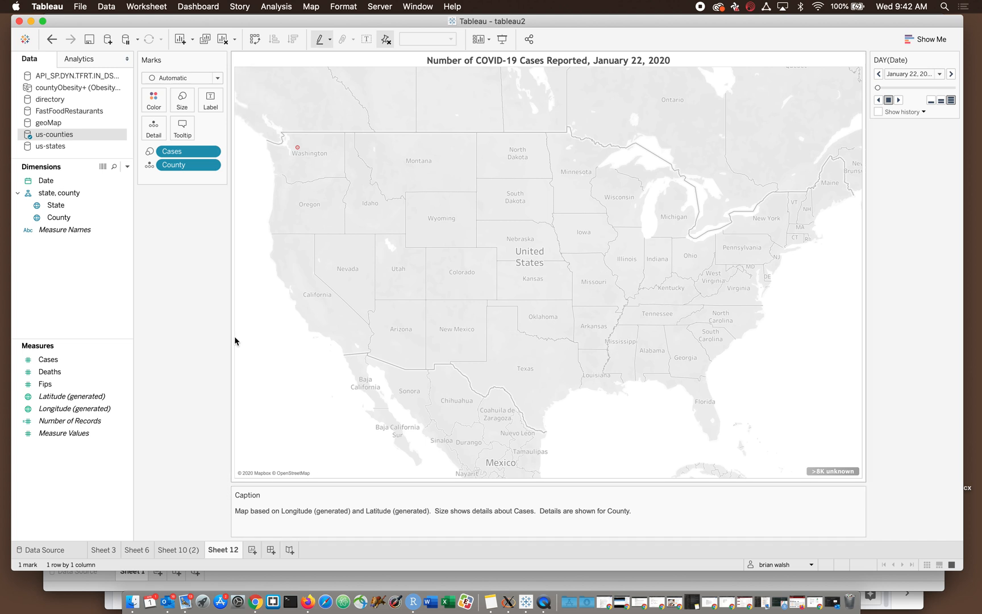
- Try toggling the map search, view toolbar and map scale options, restoring their original settings
left_click(321, 4)
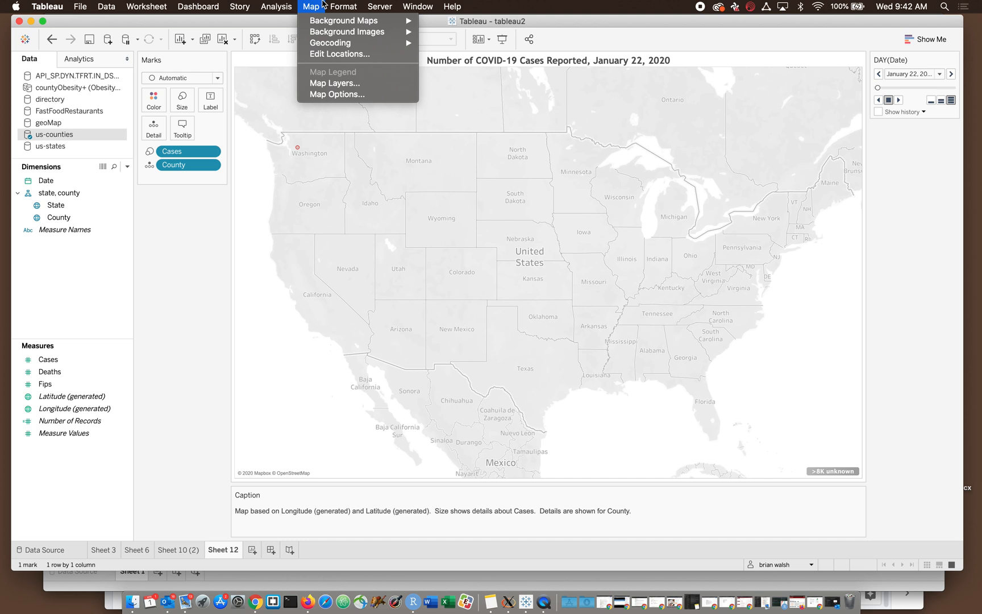
left_click(322, 95)
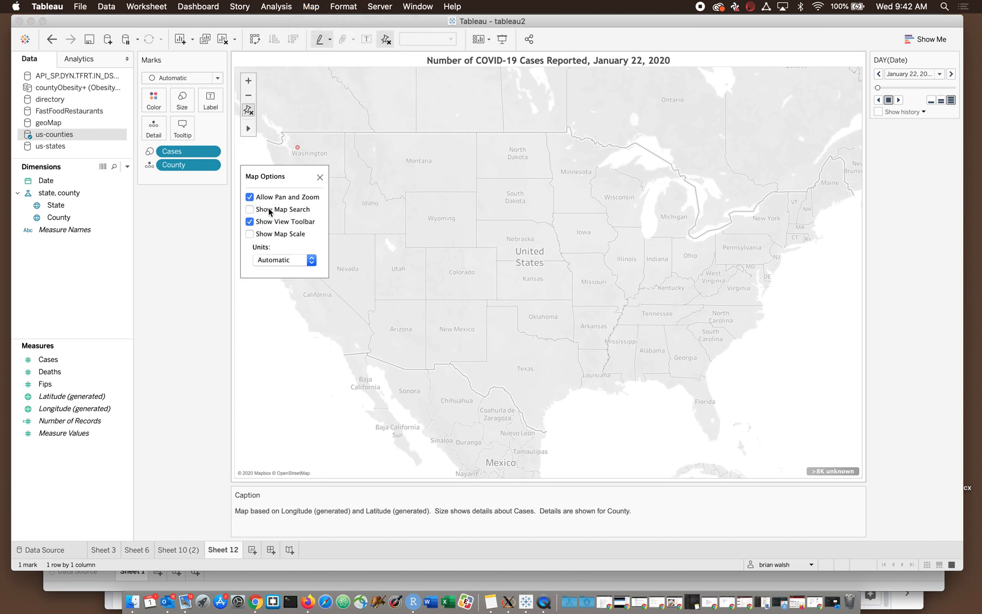
left_click(250, 210)
left_click(249, 222)
left_click(249, 222)
left_click(249, 222)
left_click(250, 234)
left_click(250, 235)
left_click(320, 177)
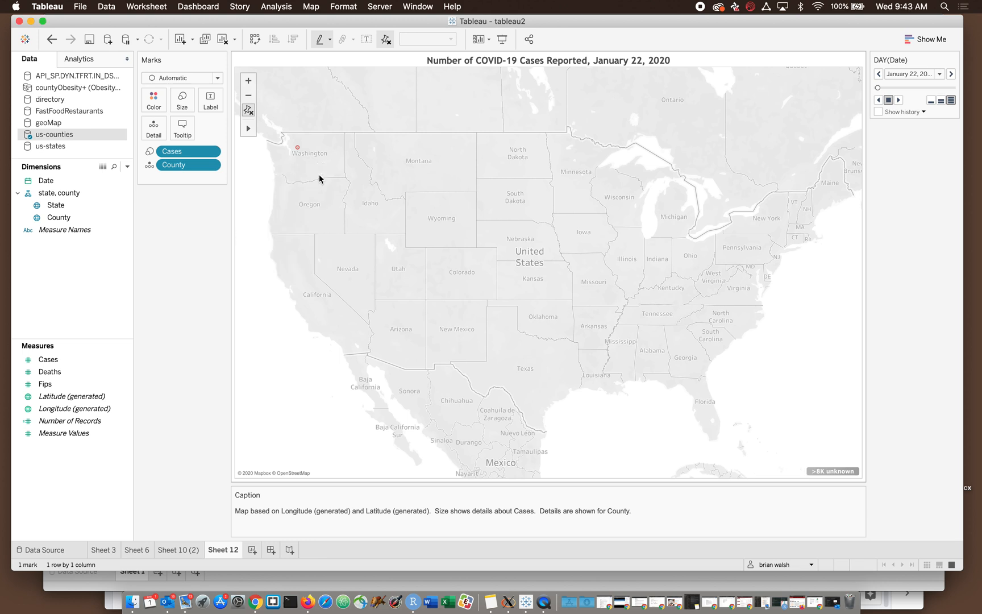
- Change the map's background style to Outdoors in the map layers settings
left_click(319, 5)
left_click(335, 83)
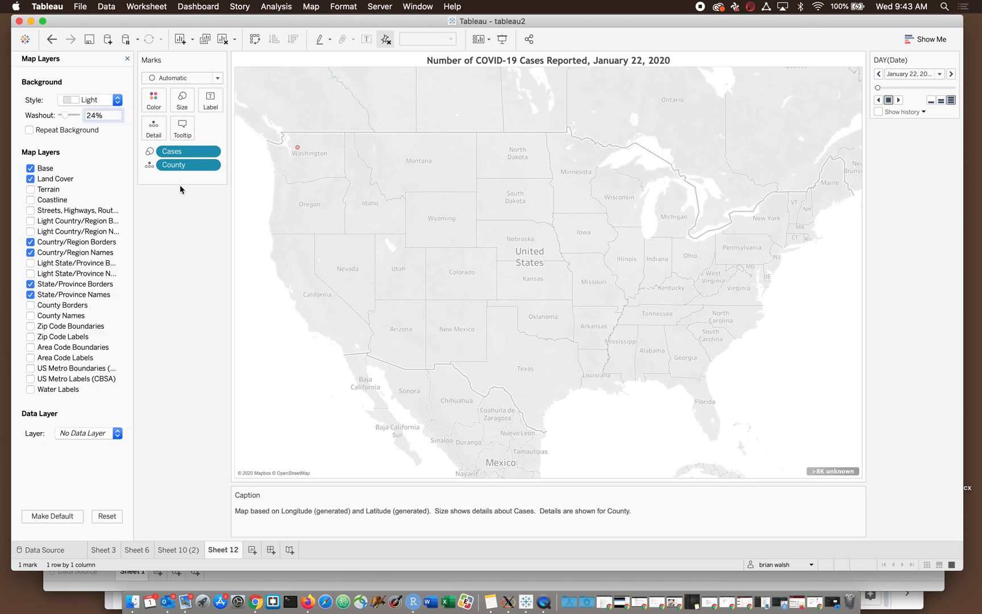
left_click(68, 100)
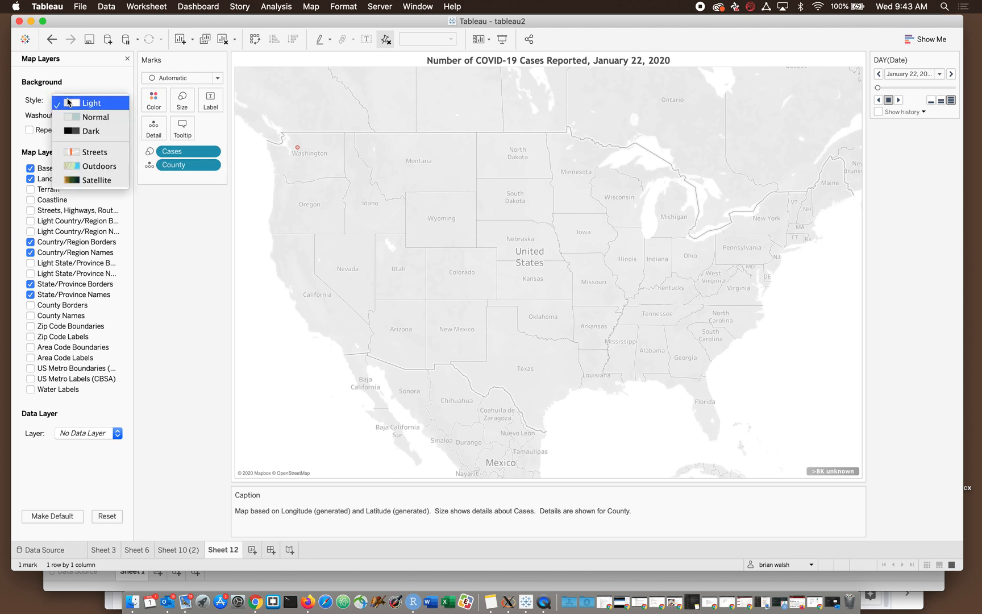
left_click(83, 165)
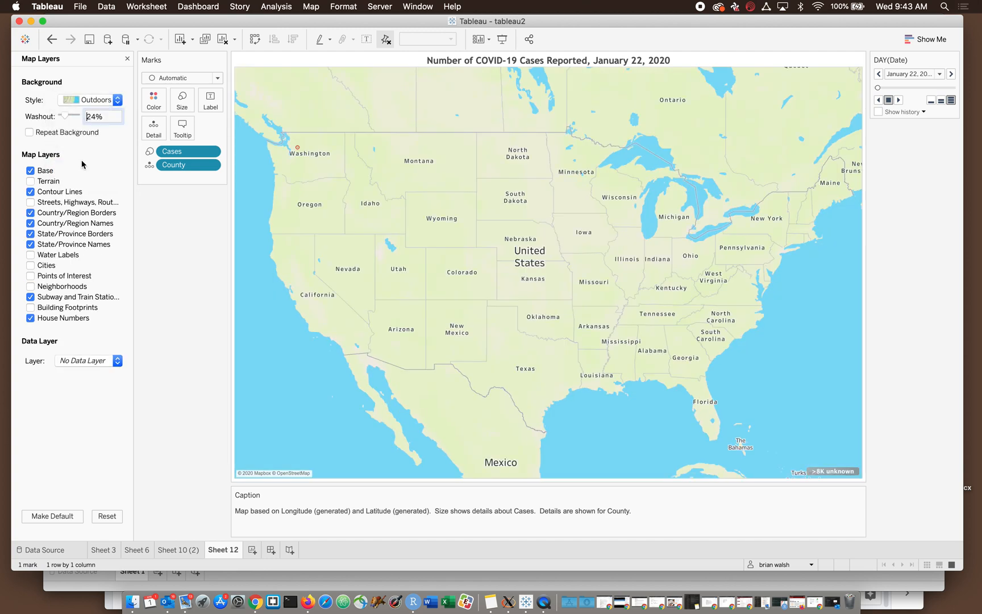
- Play the daily animation through March 22, 2020, and inspect the large New York mark and the marks' colour options
left_click(900, 100)
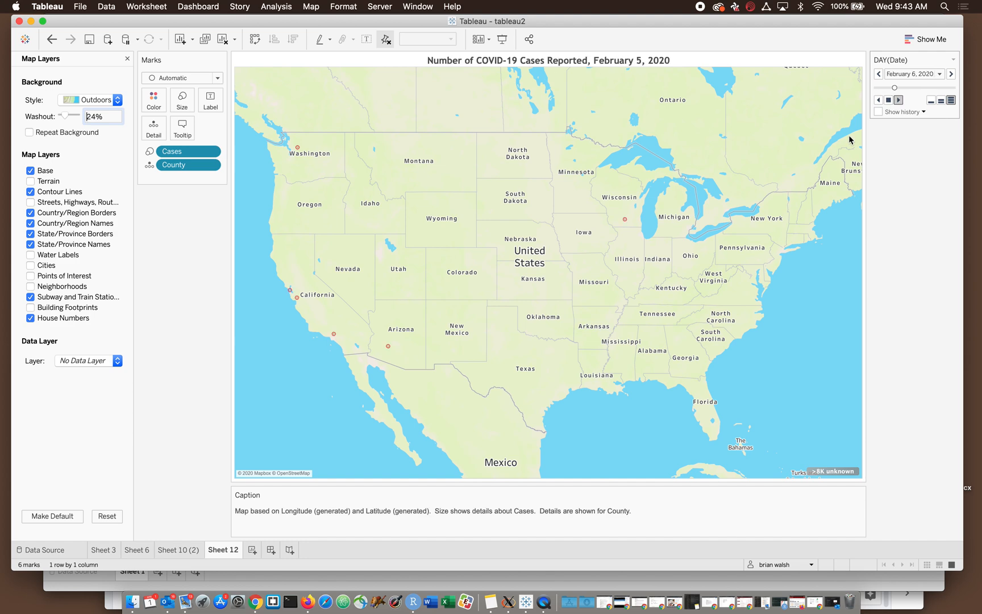
left_click(888, 101)
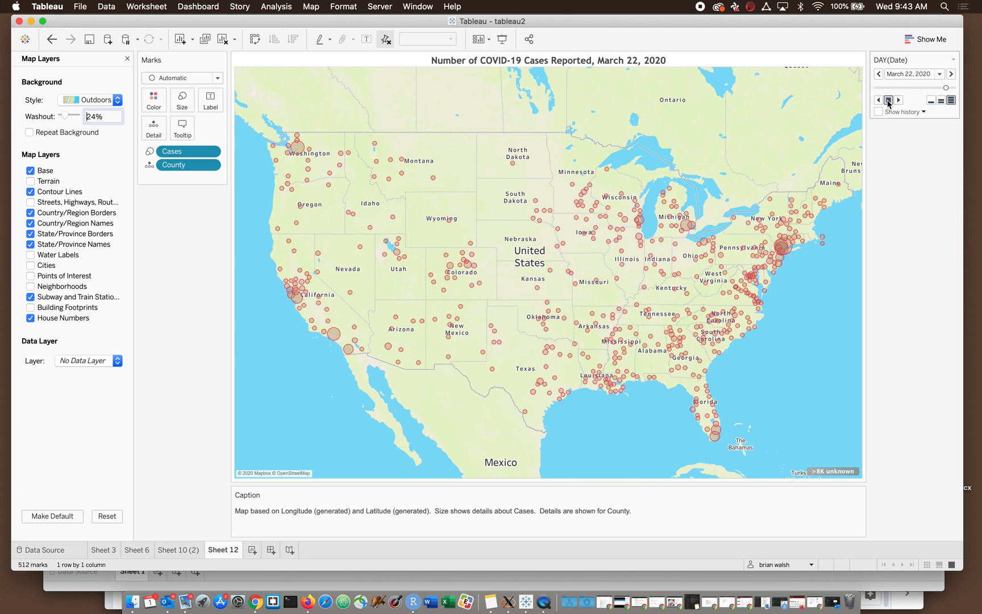
left_click(781, 244)
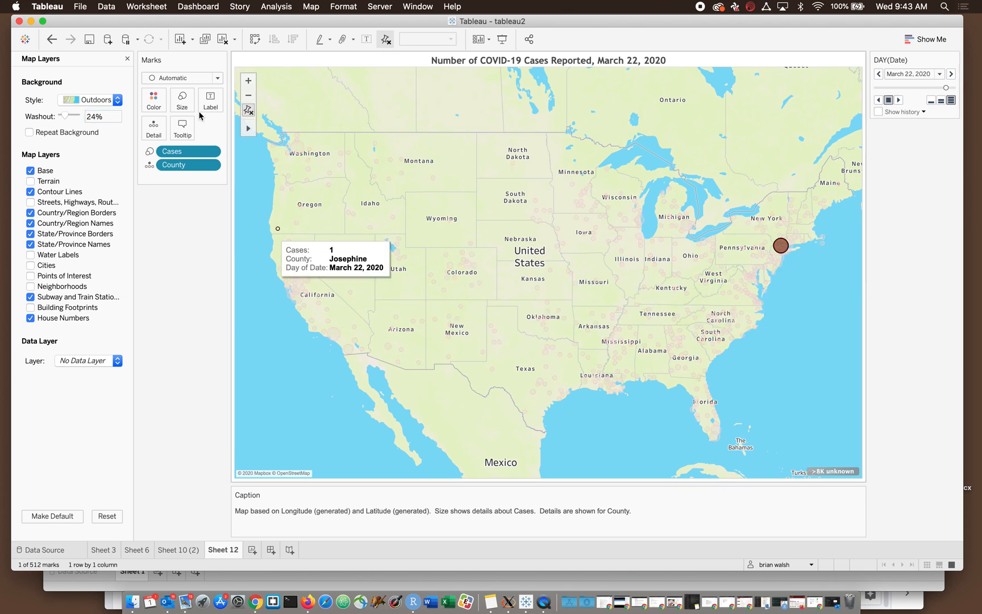
left_click(148, 107)
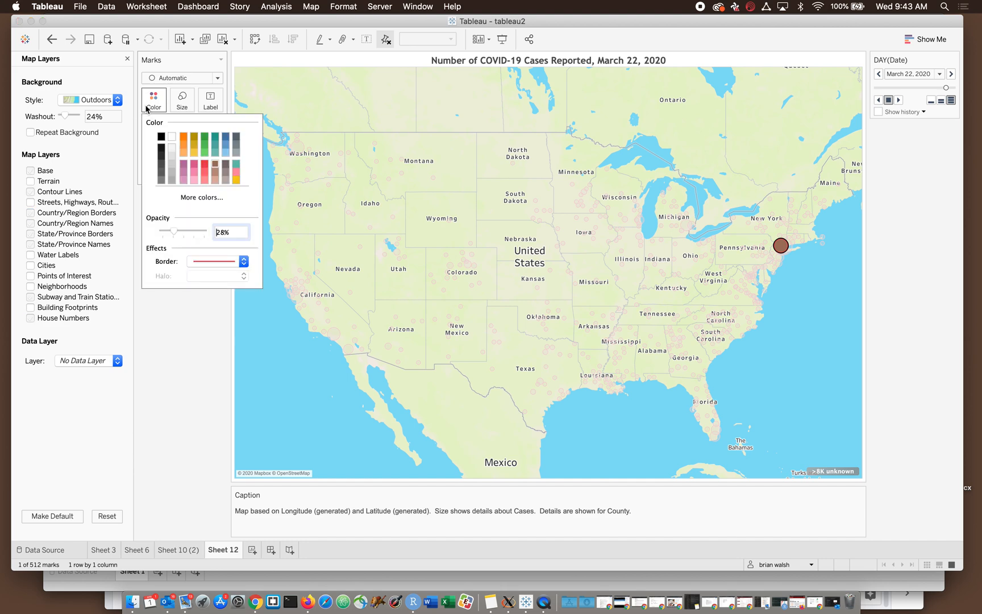
left_click(183, 374)
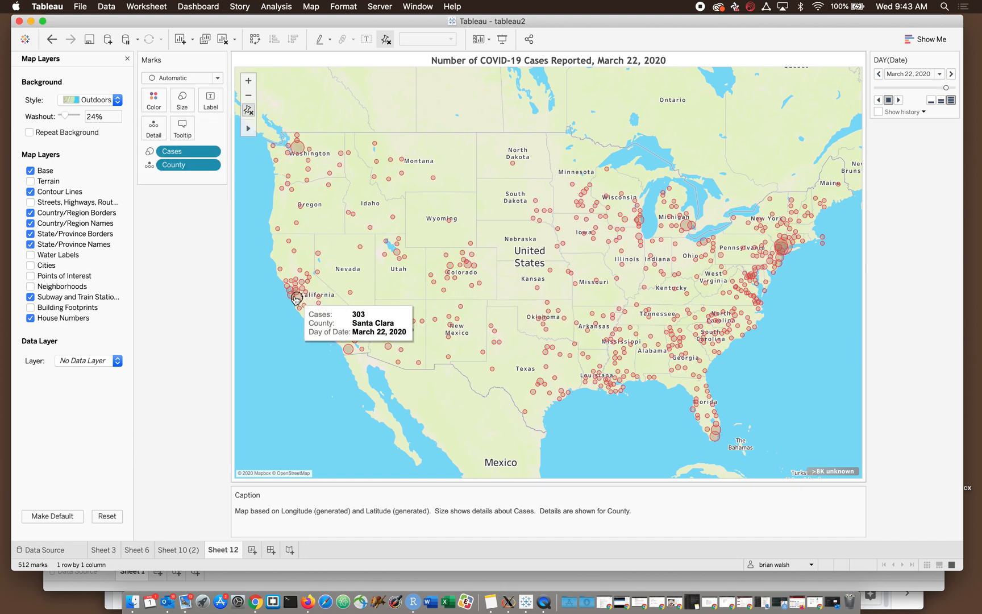
- Try the Base and Terrain map layers, then turn off contour lines, subway and train stations, and house numbers
left_click(29, 171)
left_click(29, 171)
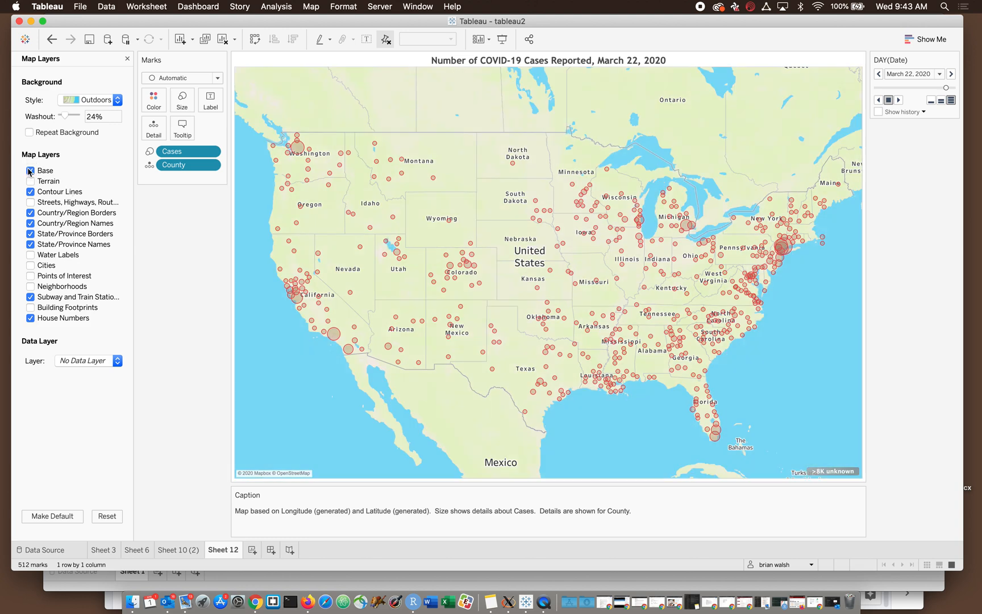
left_click(30, 181)
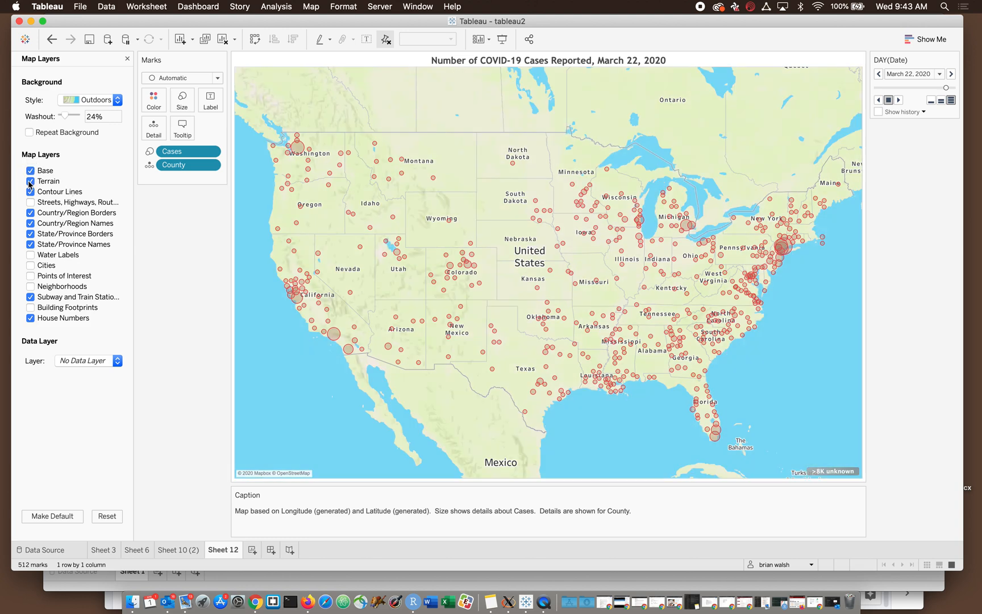
left_click(29, 182)
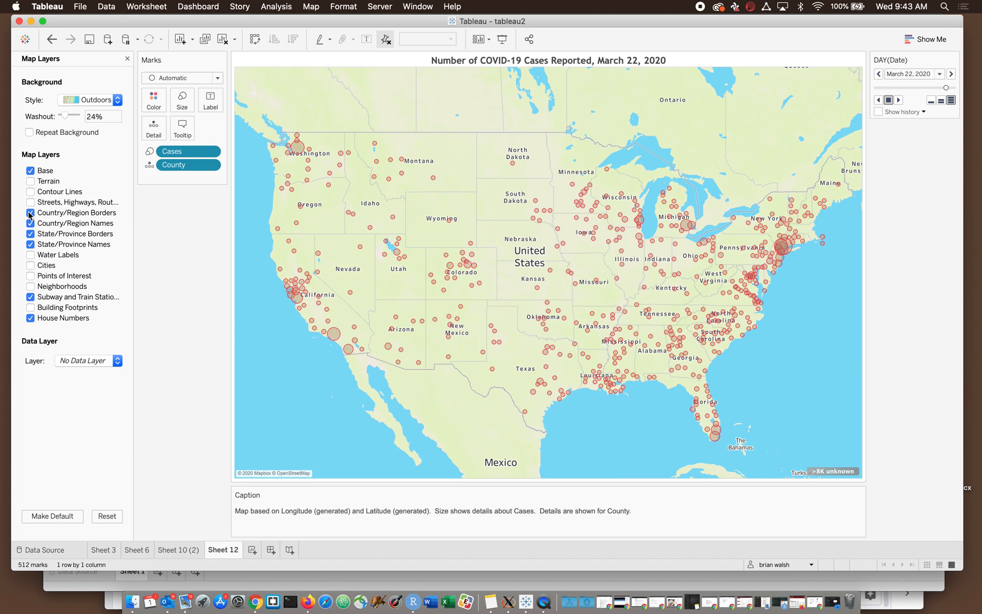
left_click(31, 255)
left_click(31, 298)
- Browse the demographic data layers available for the map, keep No Data Layer, and close the map layers settings
left_click(82, 361)
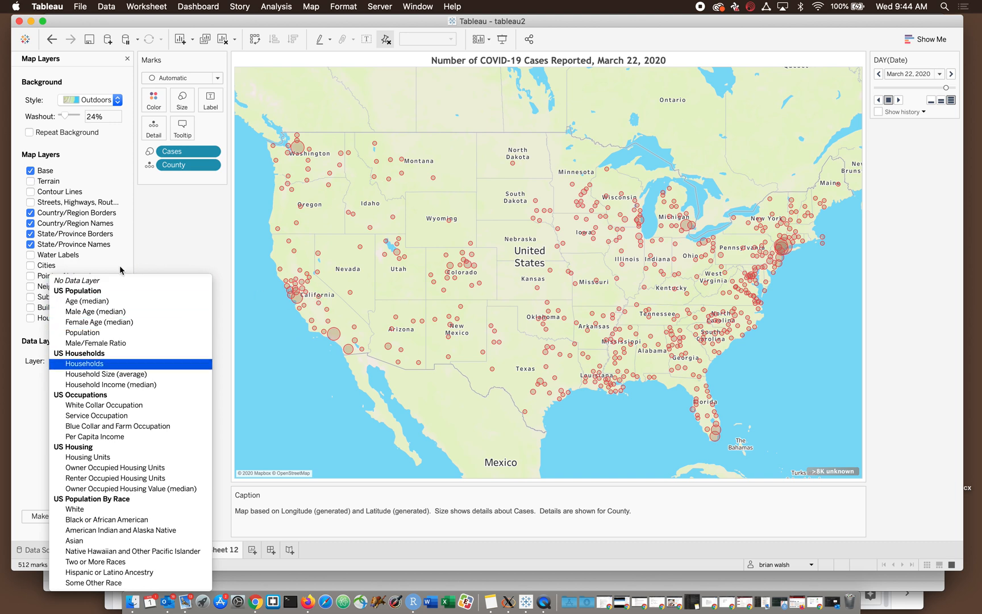
left_click(161, 213)
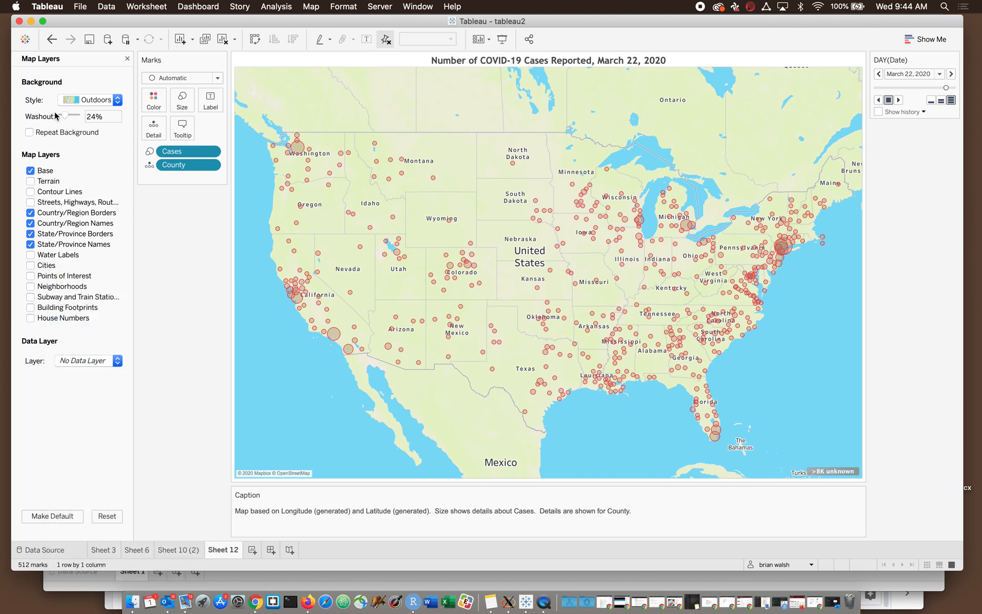
left_click(128, 59)
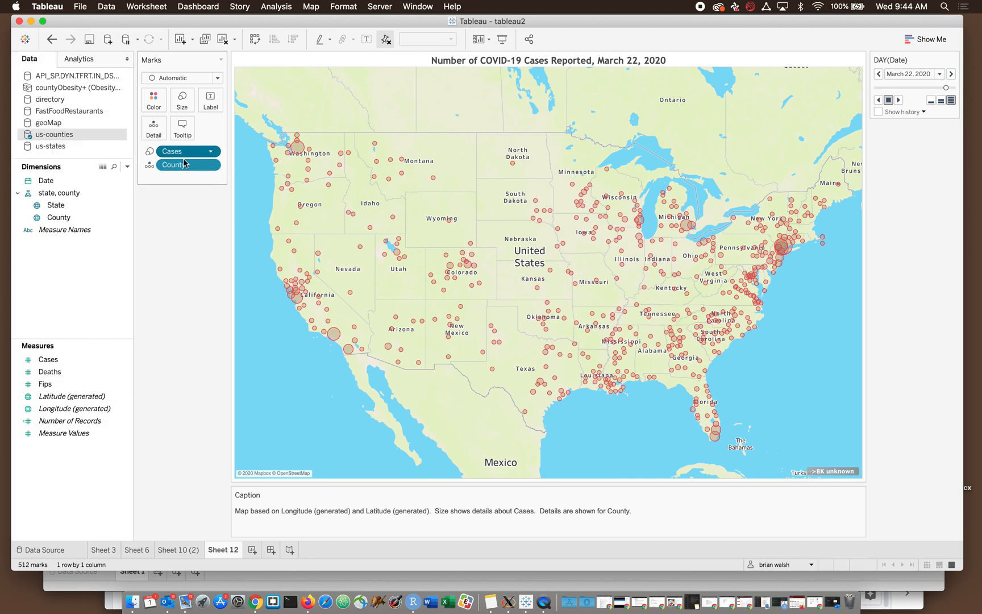
- Remove the Cases field from the size encoding of Sheet 12's map marks
key("Delete")
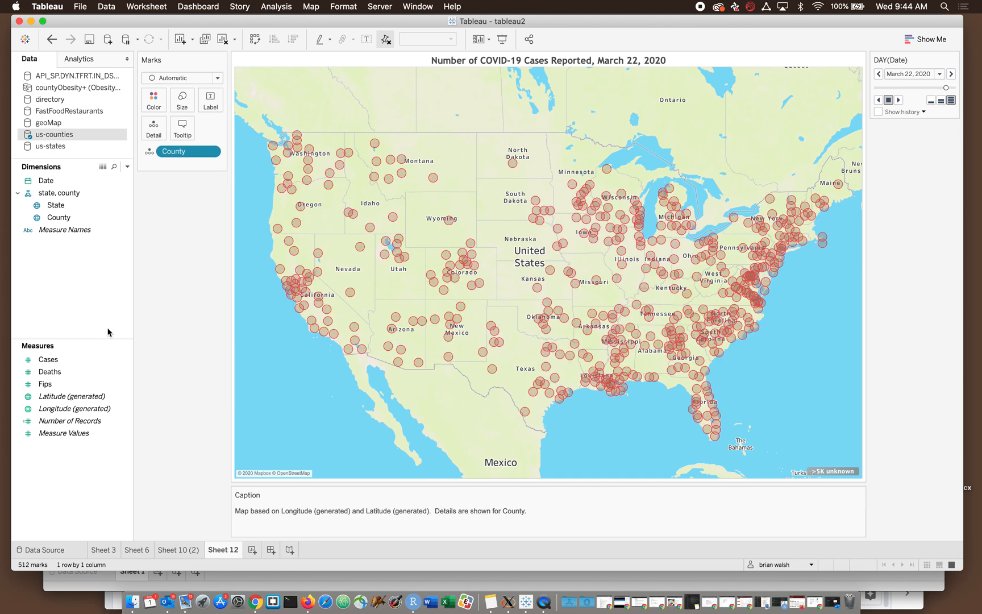
- Encode the size of Sheet 12's map marks by Deaths, set as a discrete dimension
left_click_drag(53, 372, 181, 103)
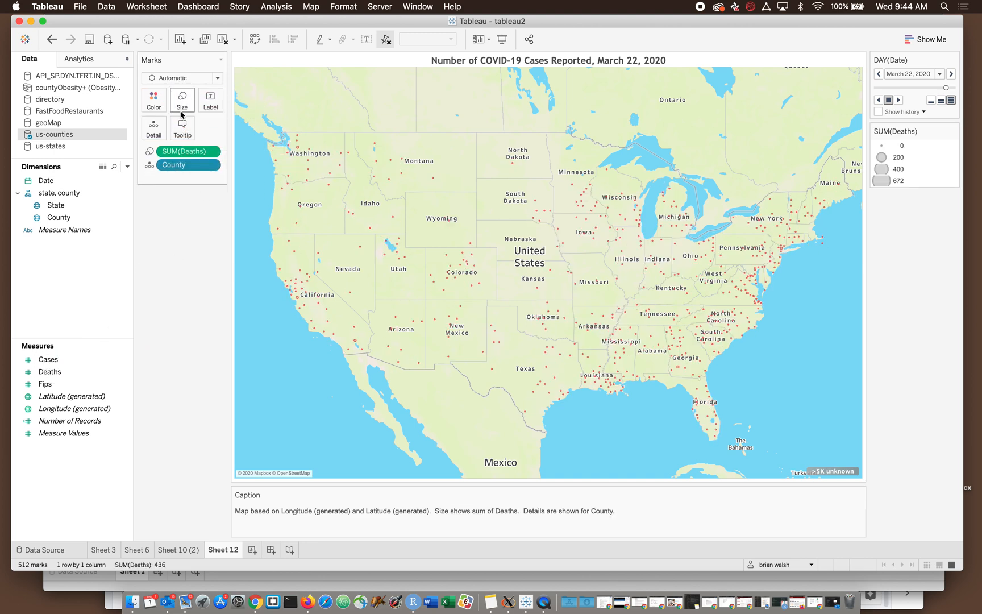
left_click(214, 152)
left_click(214, 234)
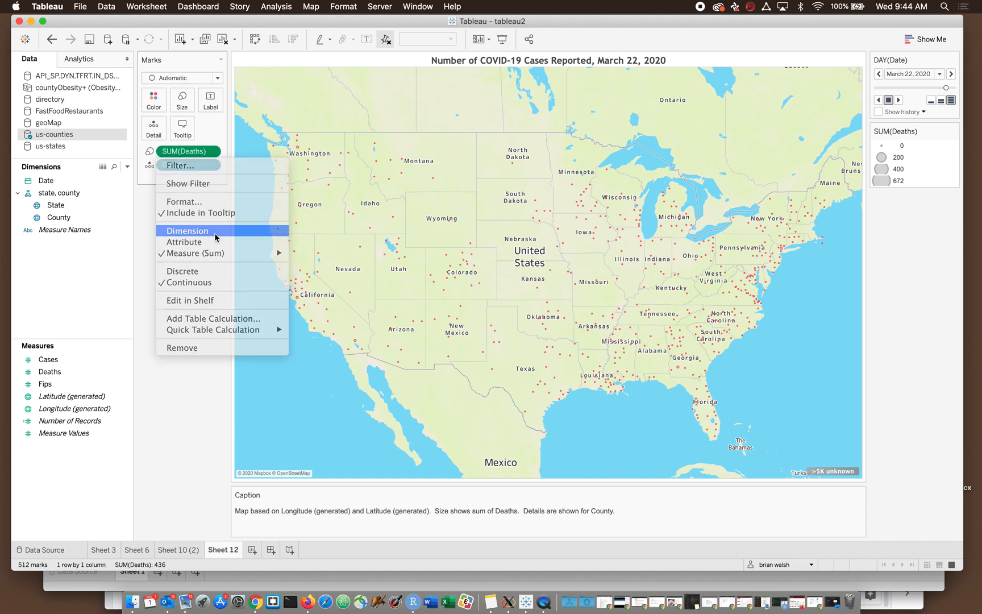
left_click(210, 151)
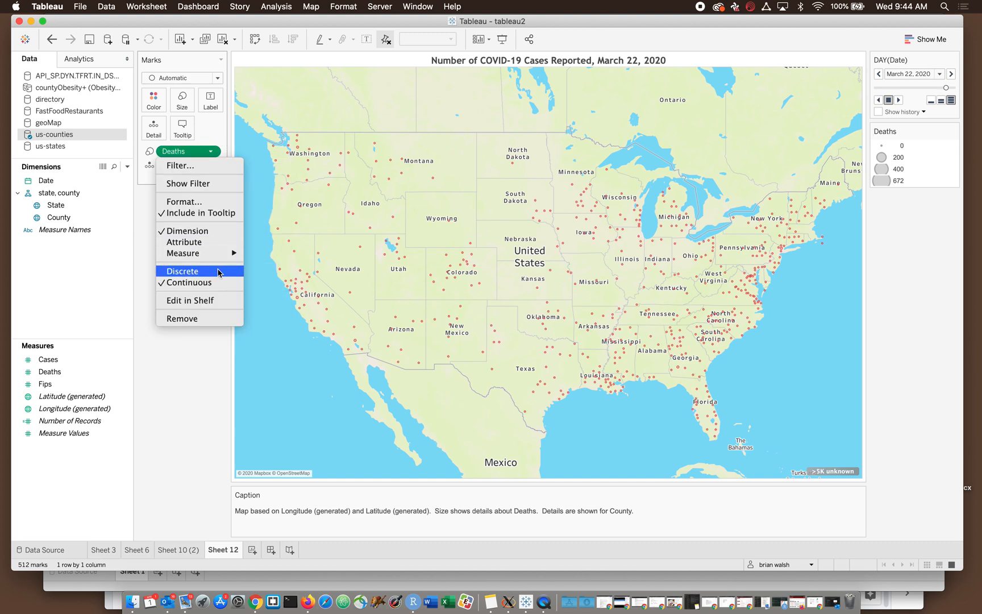
left_click(218, 271)
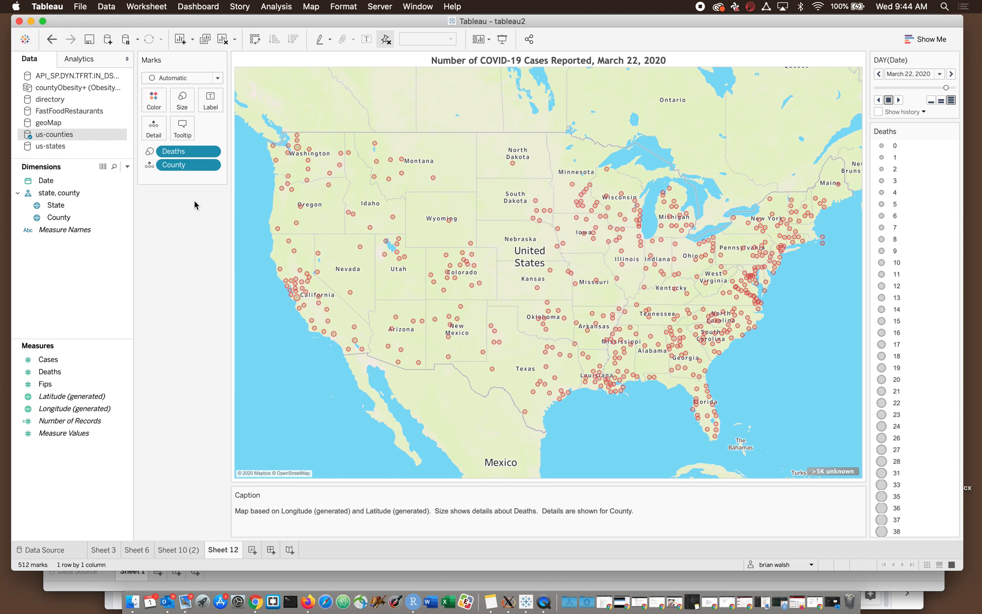
- Slightly enlarge the map's county marks using the mark size setting
left_click(182, 99)
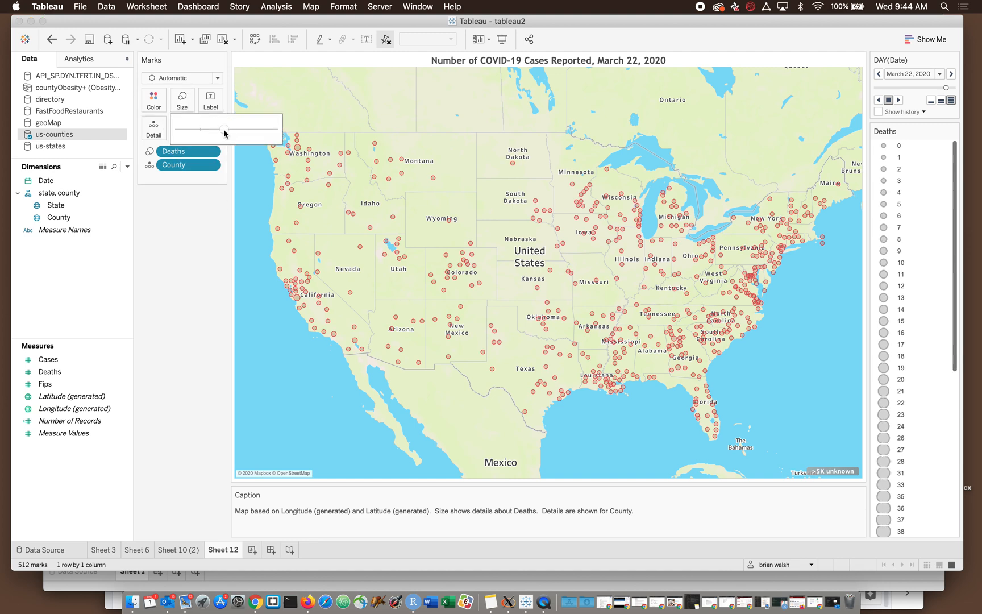
left_click_drag(224, 130, 231, 130)
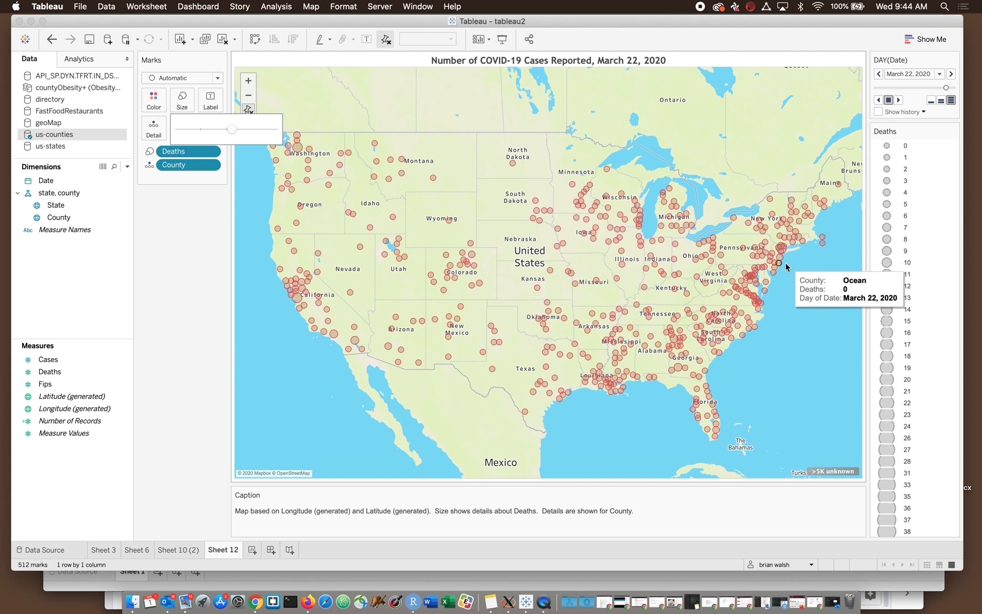
mouse_move(231, 129)
left_mouse_down()
mouse_move(256, 134)
mouse_move(234, 130)
left_mouse_up()
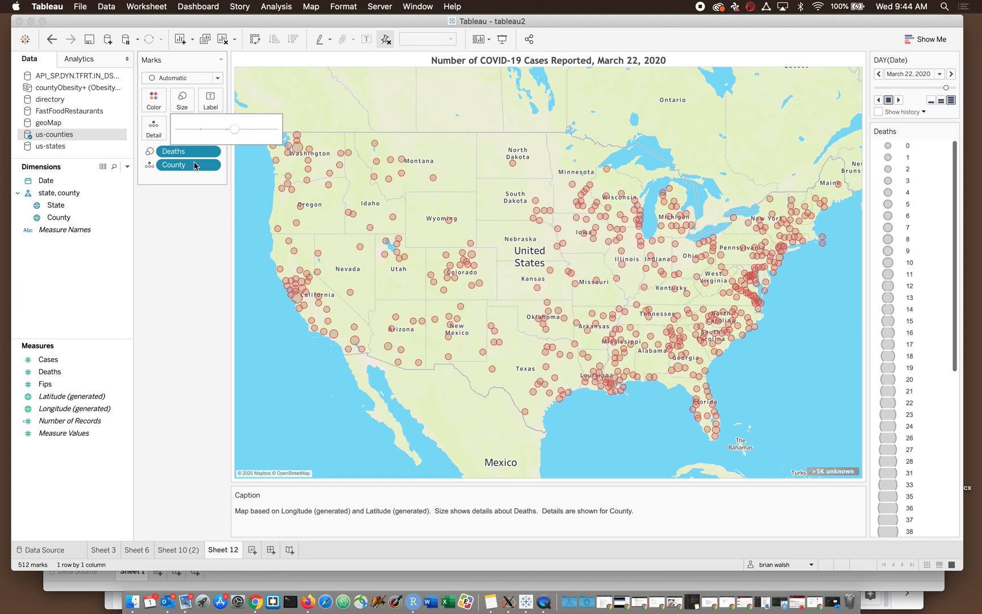
- Convert the Deaths size field to an attribute and make it discrete
left_click(213, 151)
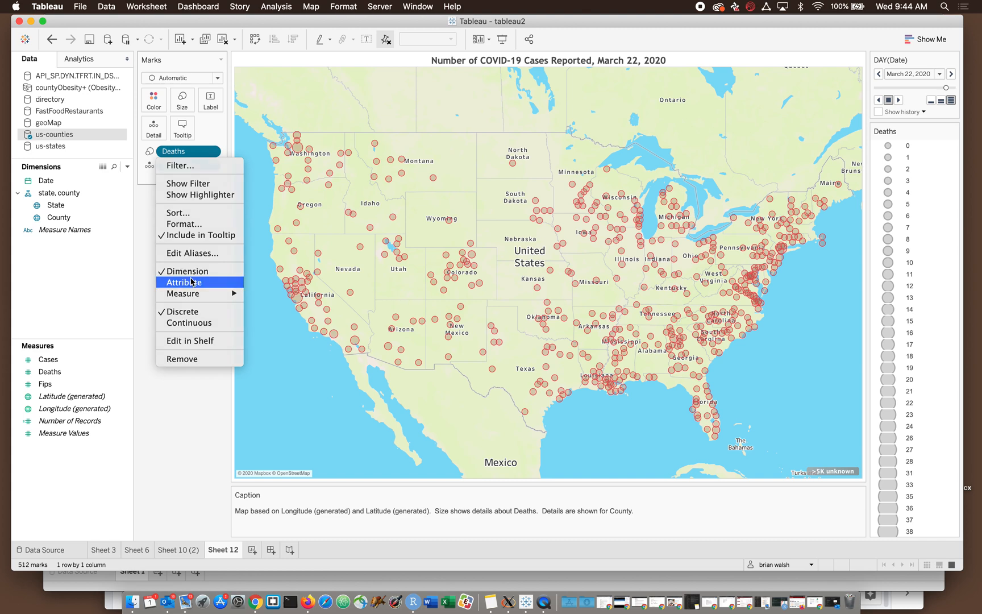
left_click(192, 281)
left_click(211, 152)
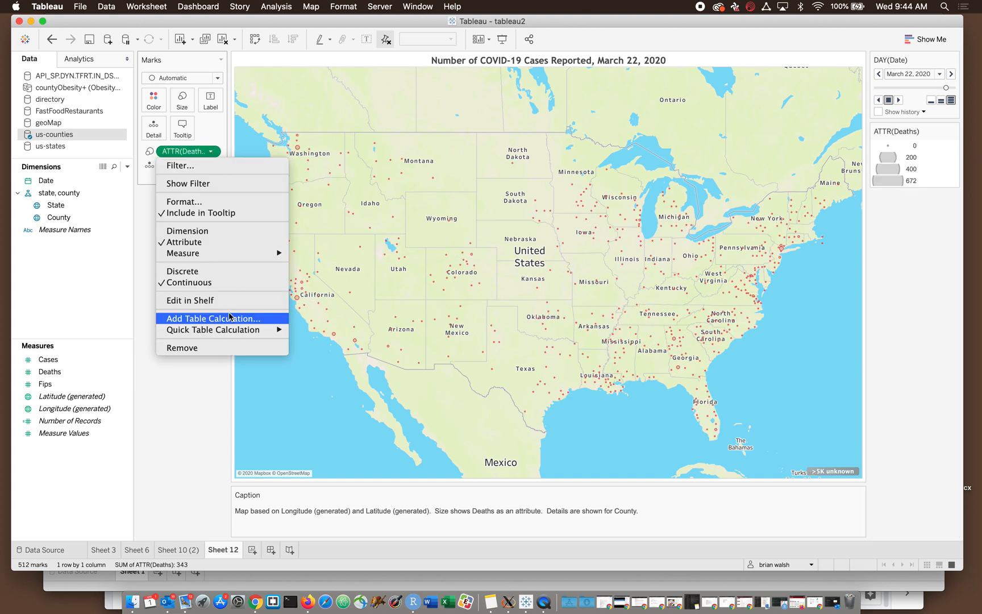
left_click(219, 272)
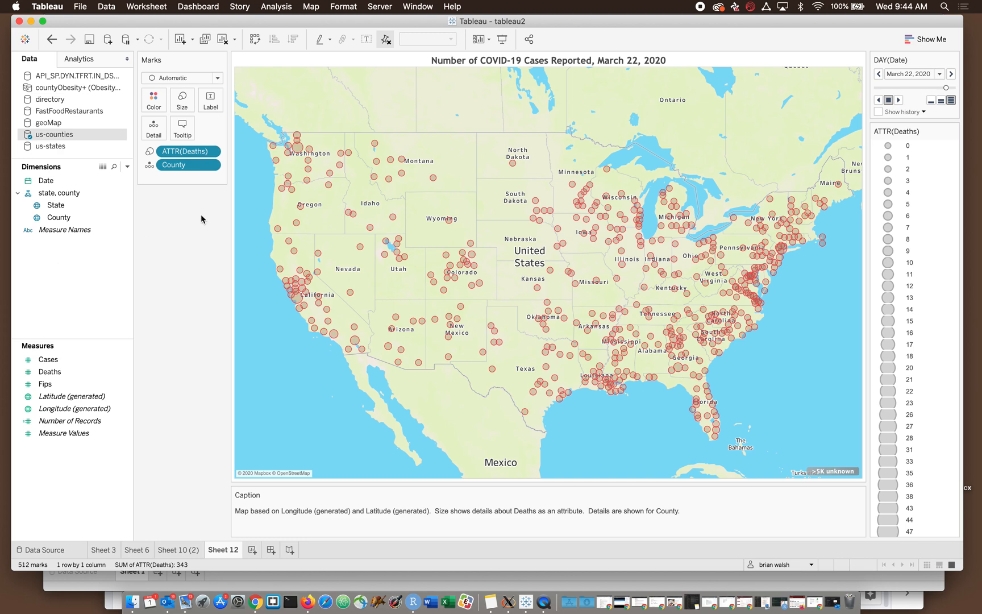
- Add the US Population data layer Age (median) to the map's background through the map layers settings
left_click(311, 5)
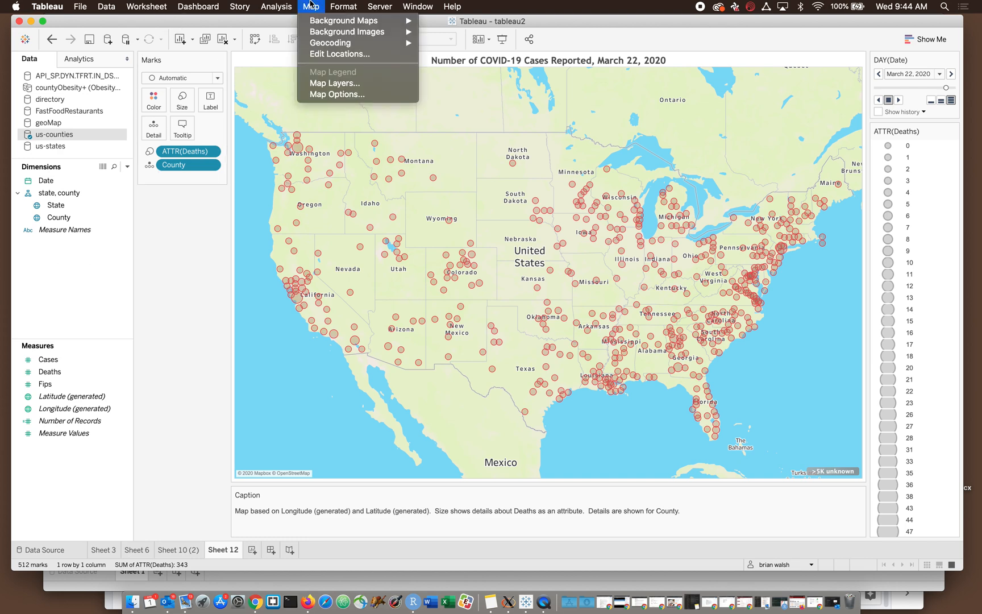
left_click(335, 83)
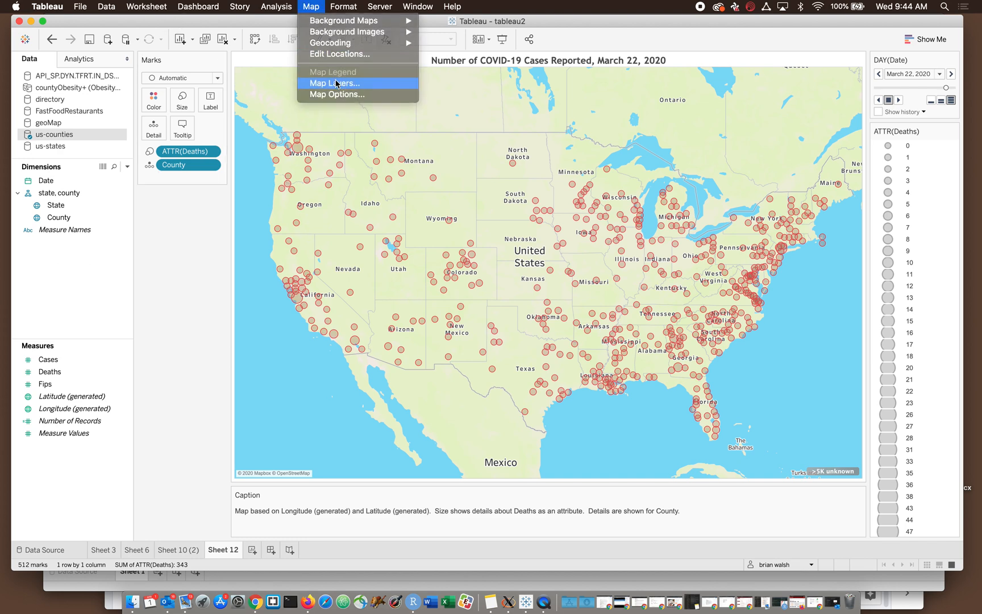
left_click(85, 361)
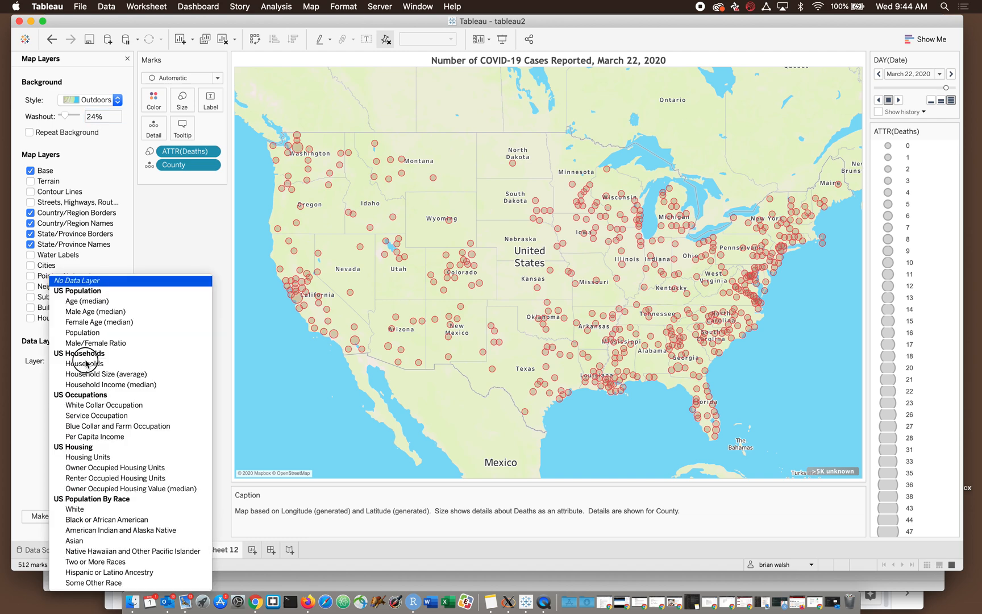
left_click(96, 303)
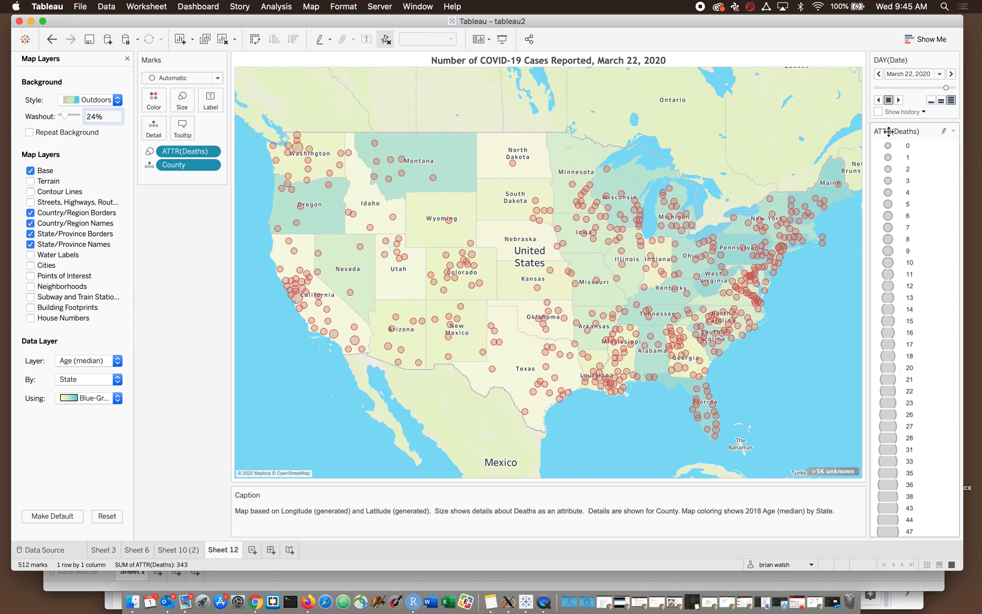
- Hide the ATTR(Deaths) size legend card on Sheet 12
left_click(954, 132)
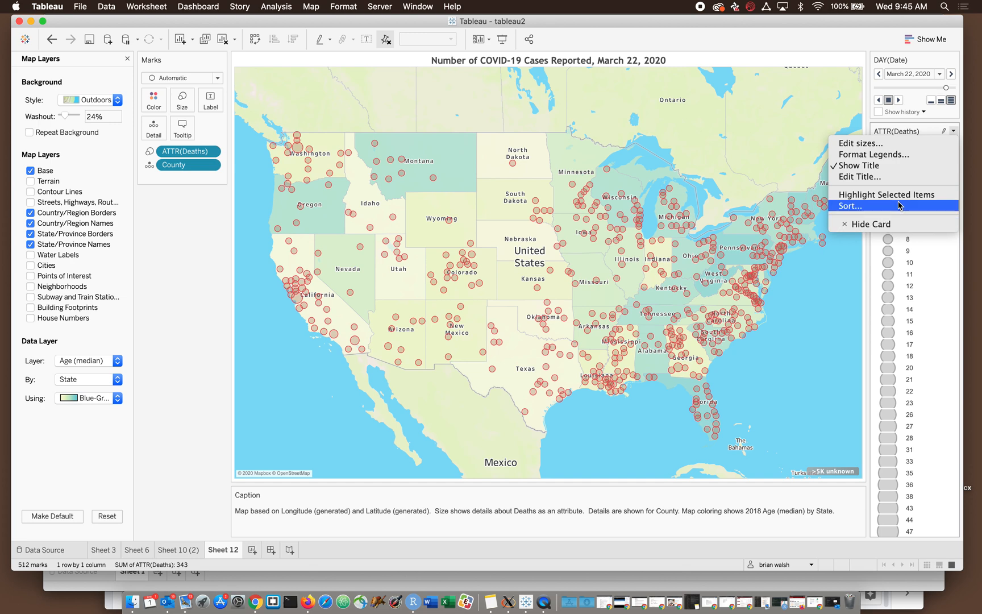
left_click(914, 252)
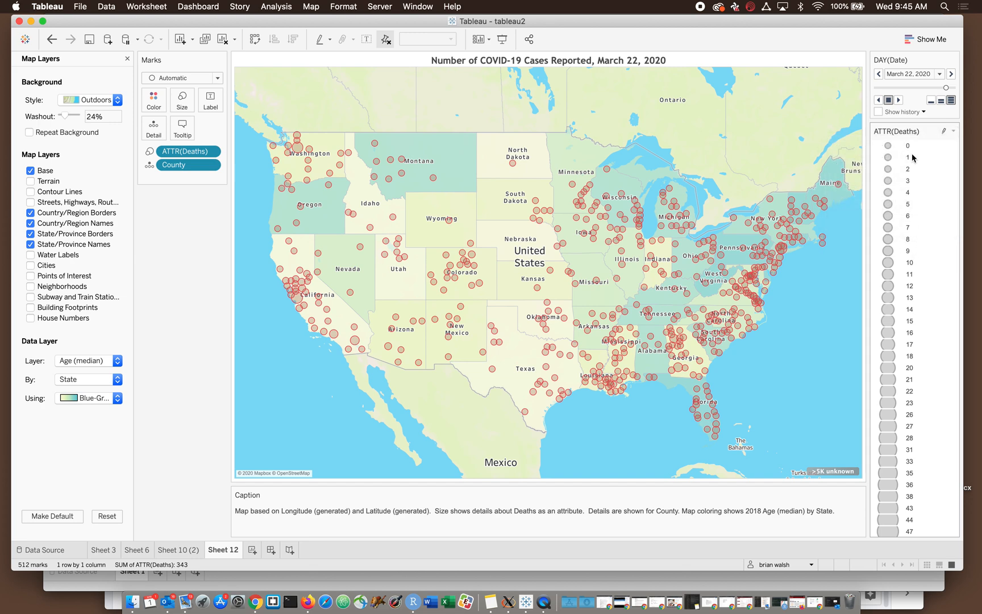
left_click(953, 132)
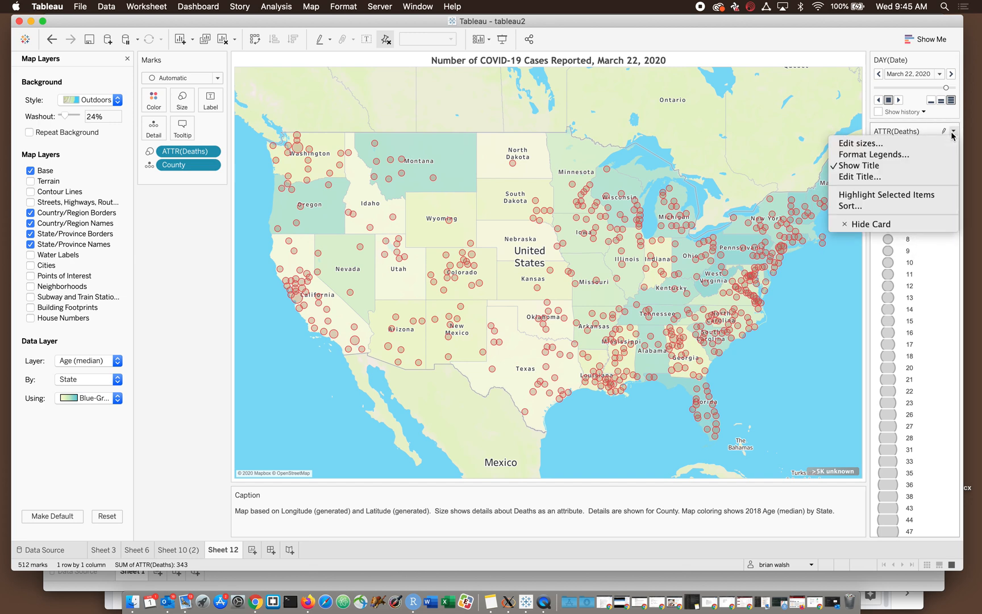
left_click(910, 224)
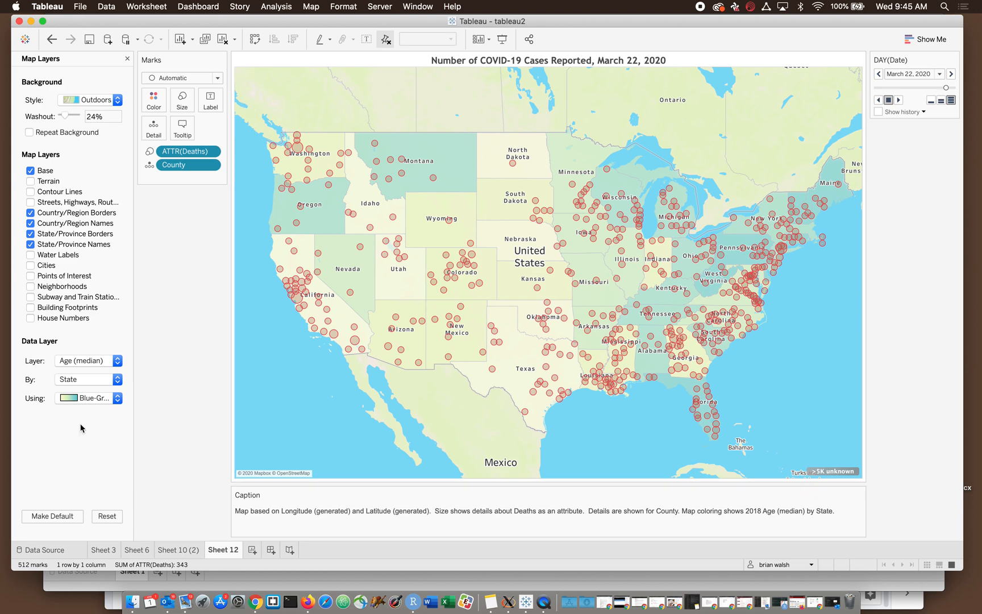
- Review the data layer's geographic level and colour palette choices, keep State and Blue-Green Sequential, and inspect a county mark in Ohio
left_click(80, 381)
left_click(81, 381)
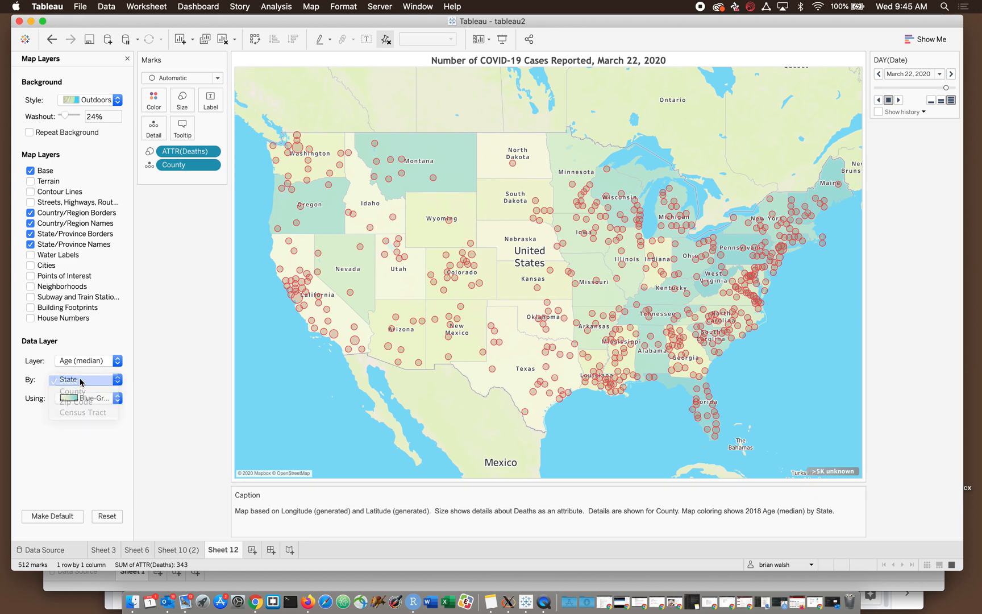
left_click(80, 398)
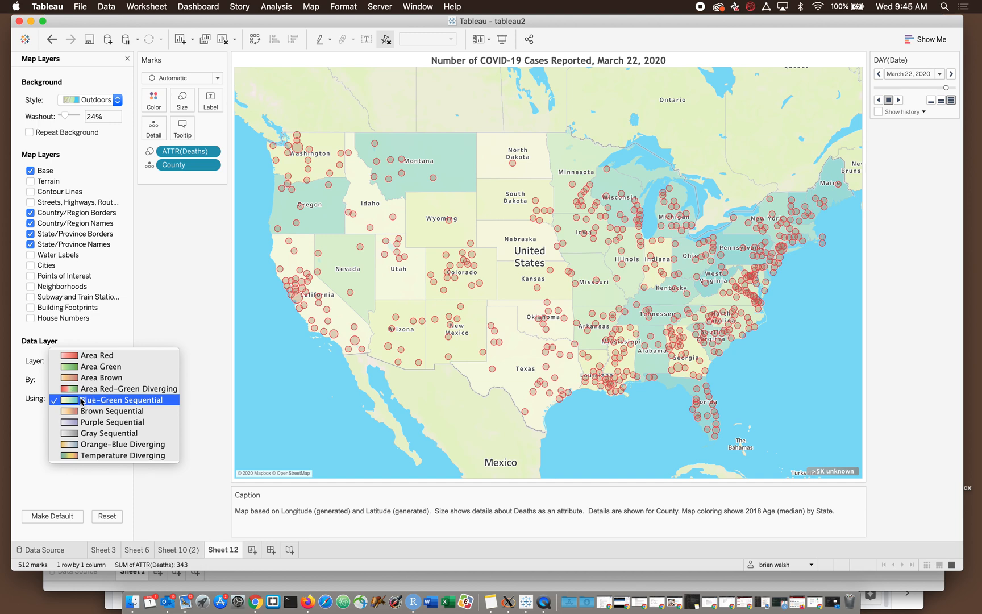
left_click(81, 399)
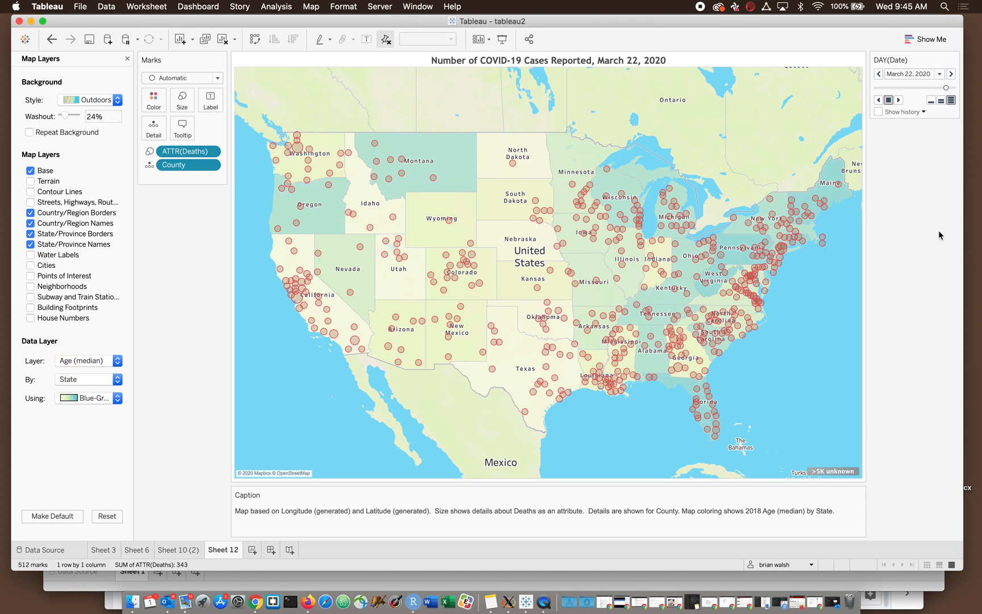
left_click(311, 6)
left_click(316, 7)
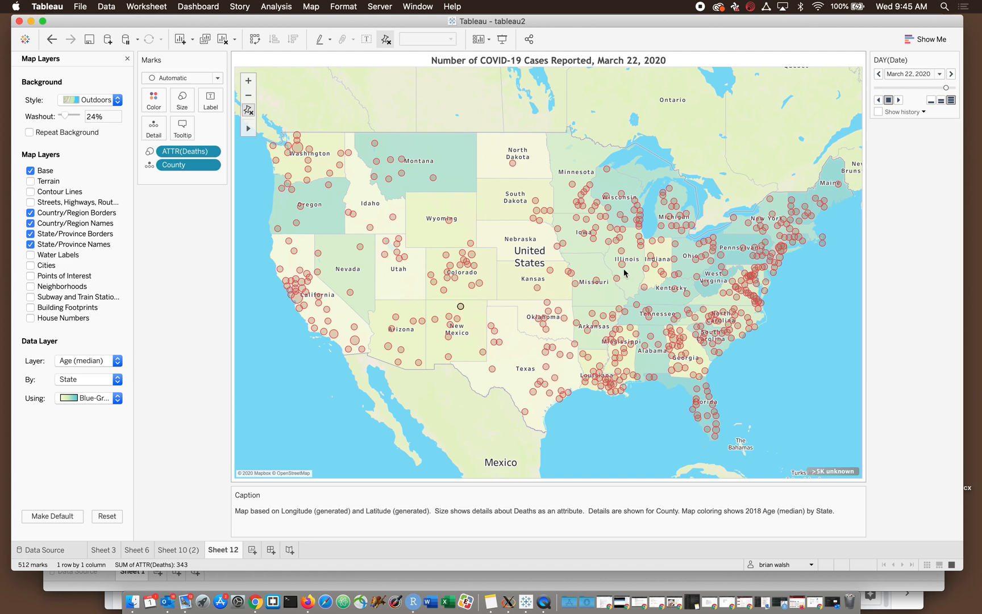
mouse_move(694, 252)
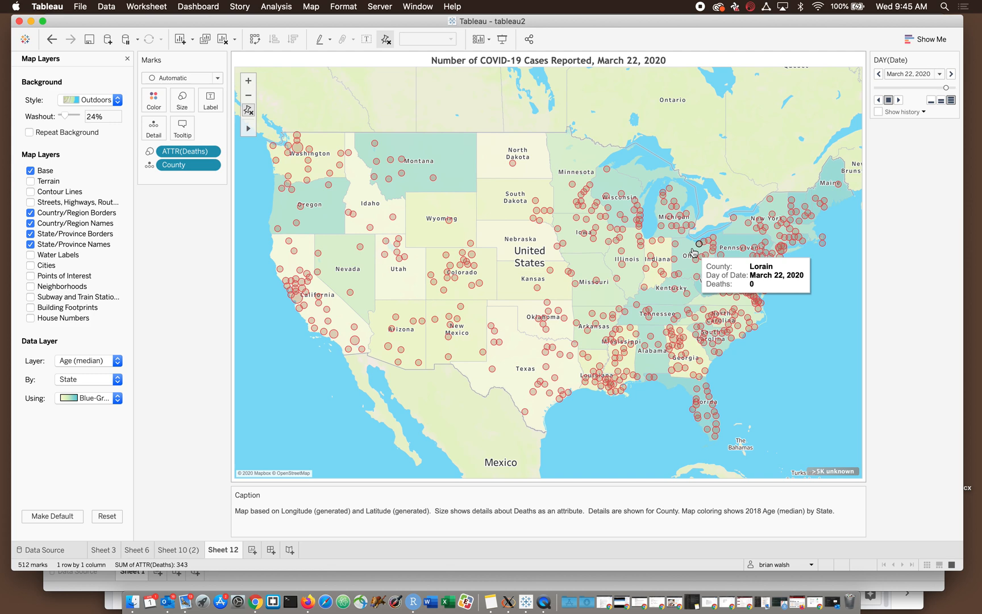
- View the server publishing options without publishing, then look through Sheet 10 (2), Sheet 6 and Sheet 3
mouse_move(534, 23)
left_mouse_down()
mouse_move(535, 35)
mouse_move(534, 22)
left_mouse_up()
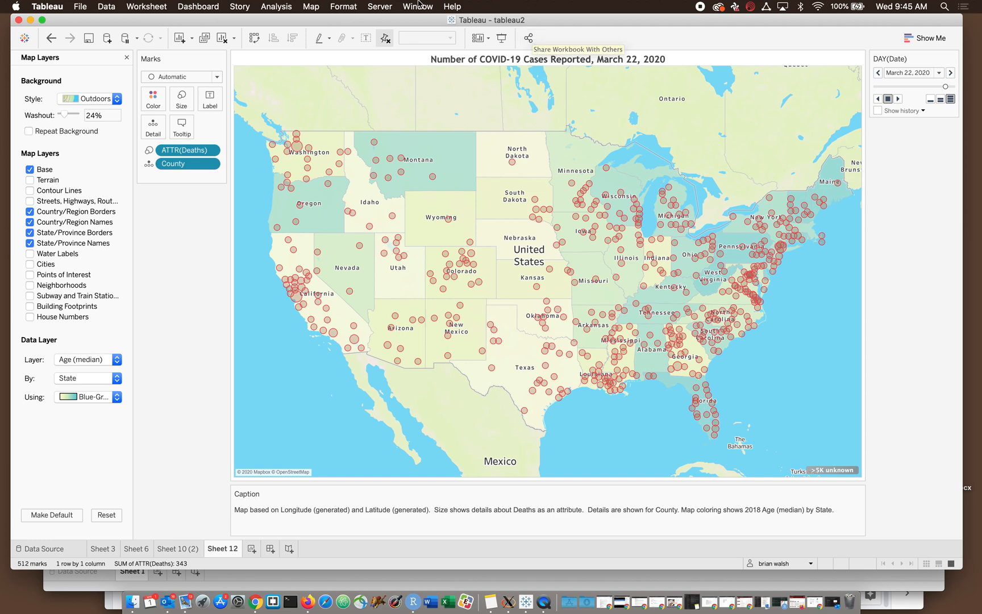
left_click(386, 7)
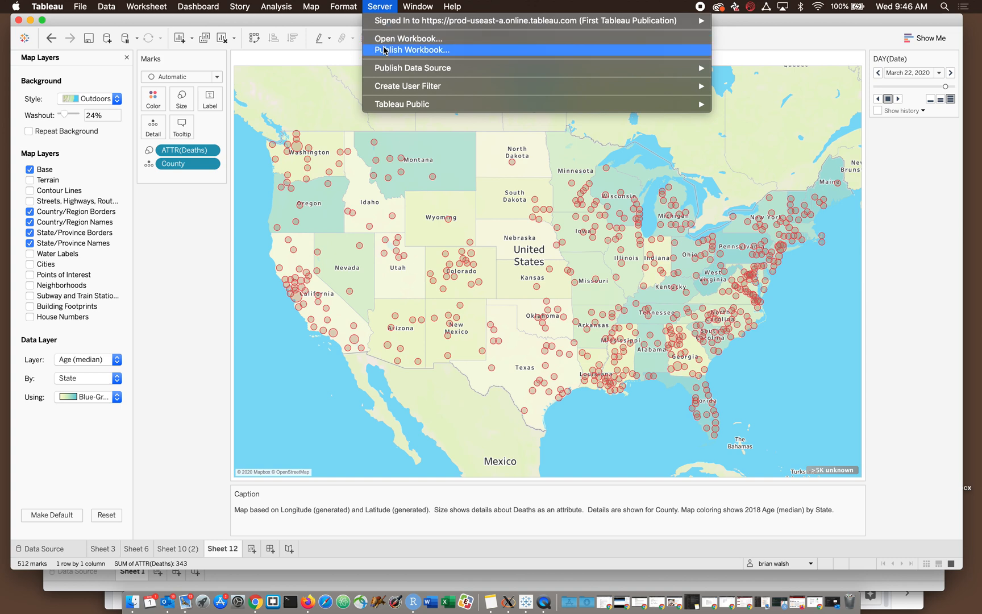
left_click(155, 498)
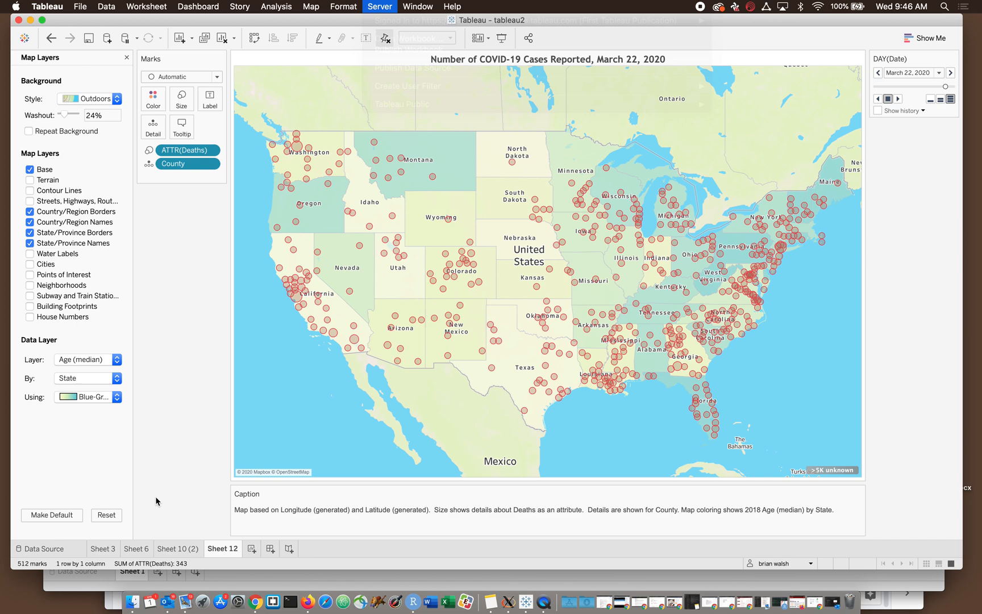
left_click(178, 554)
left_click(136, 549)
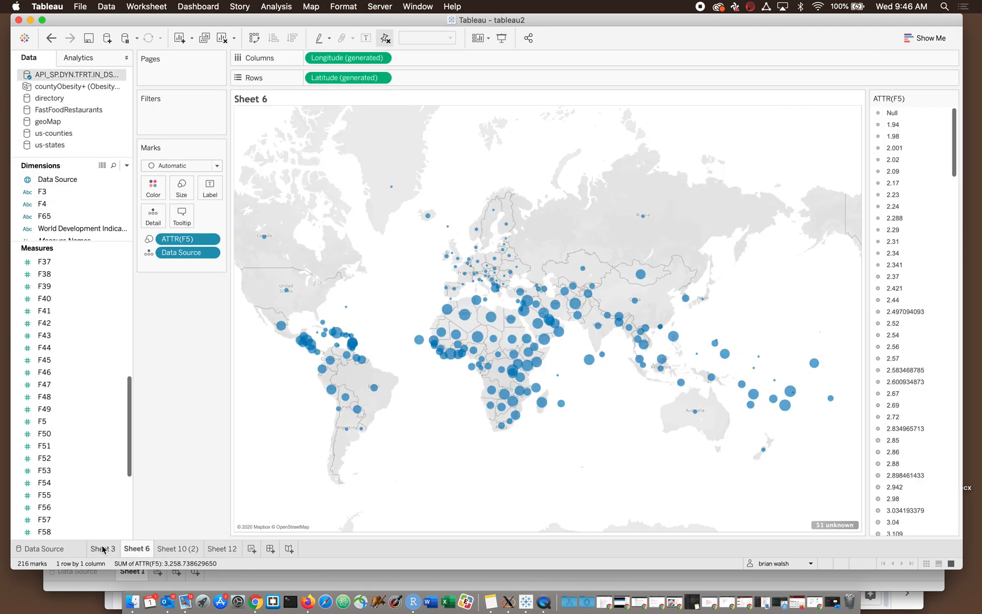
left_click(103, 549)
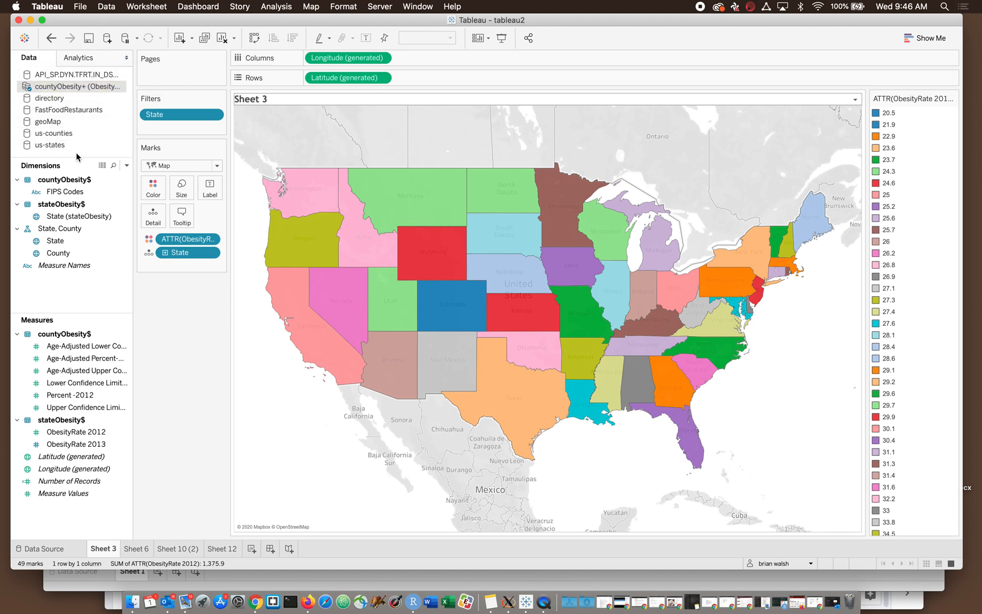
- Minimize the tableau2 workbook window and both browser windows to reach the Finder window on the desktop
left_click(30, 20)
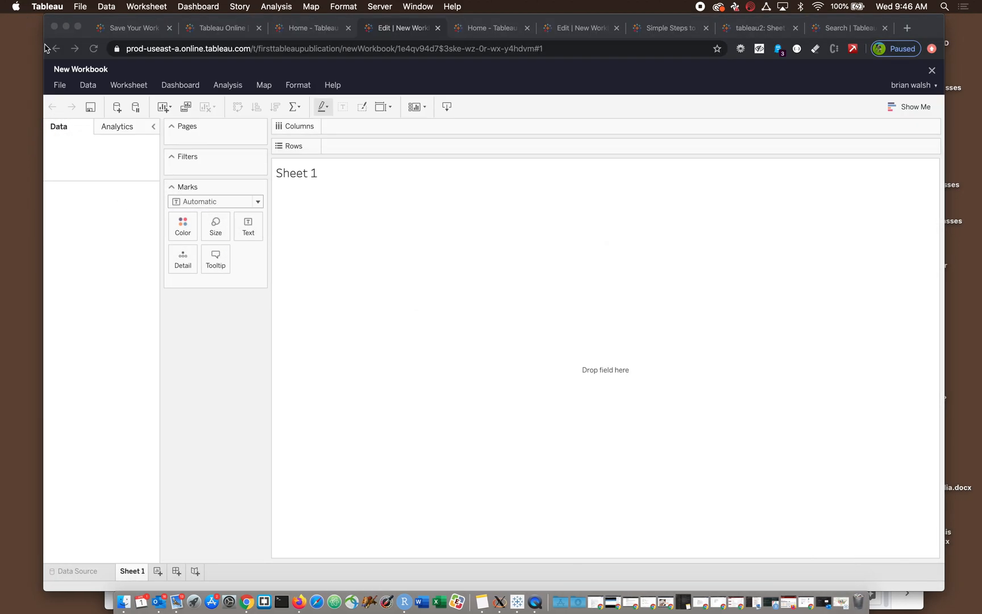
left_click(66, 27)
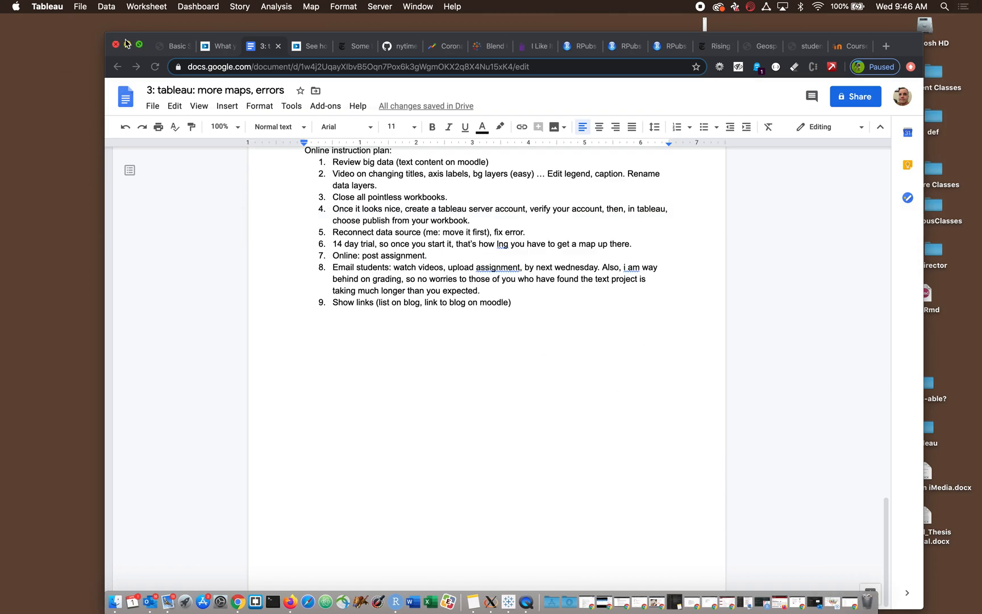
left_click(136, 38)
left_click(337, 161)
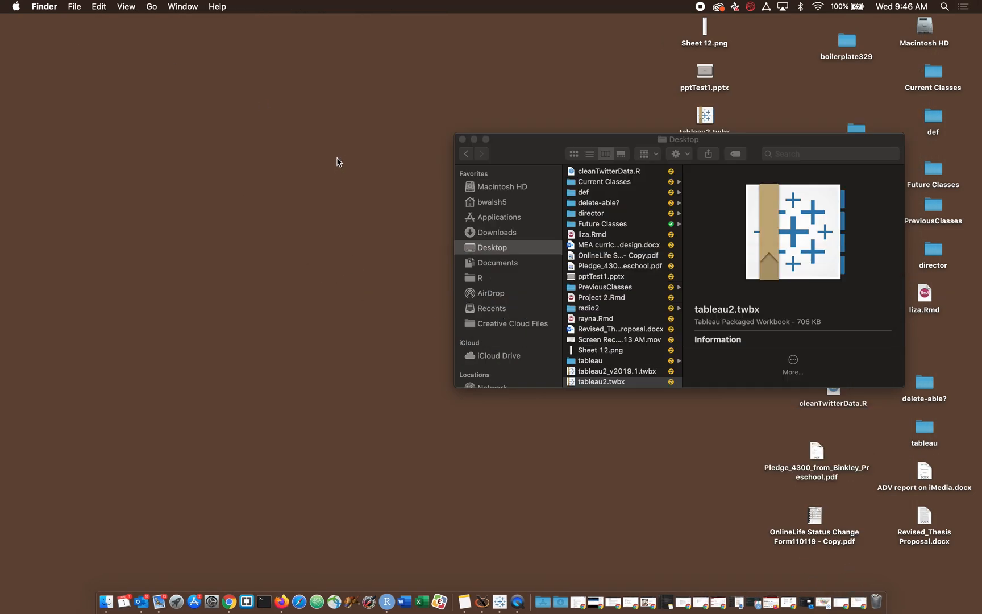
- In Finder's Downloads folder, collapse both covid-19-data-master folders and select API_SP.DYN.TFRT.IN_DS2_en_csv_v2_888055.csv
left_click(507, 237)
left_click(507, 237)
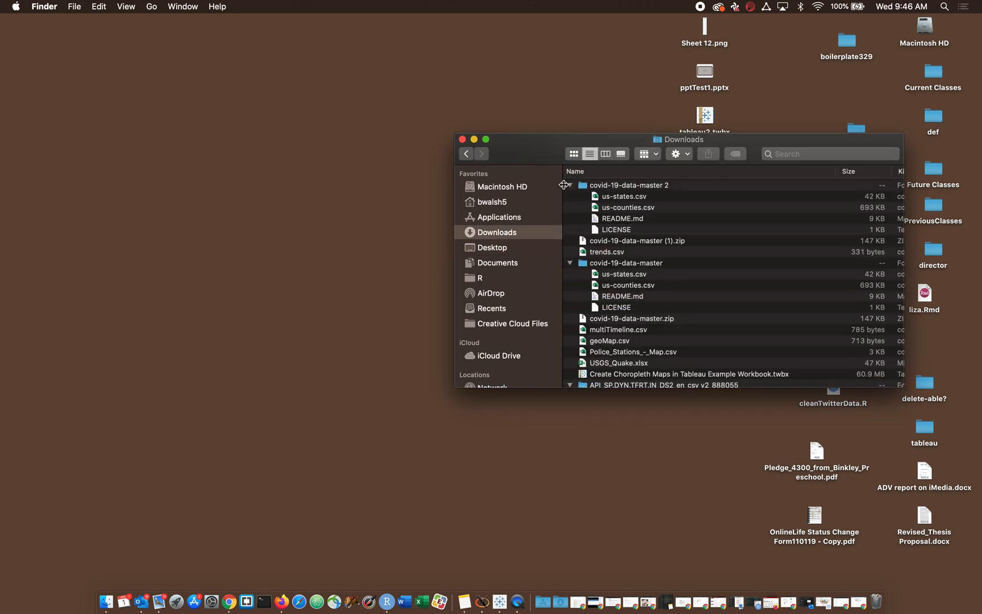
left_click(570, 185)
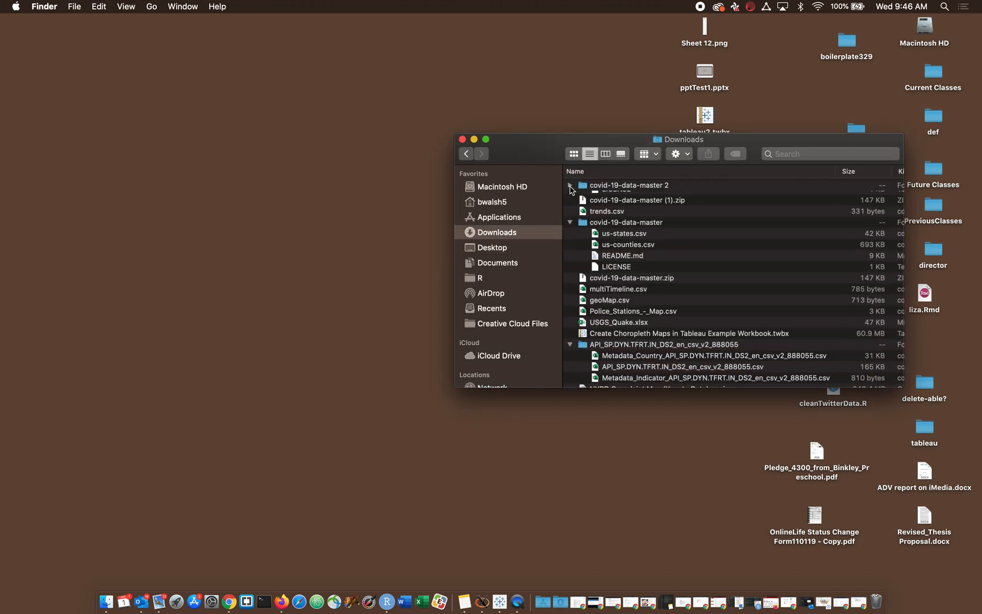
left_click(571, 218)
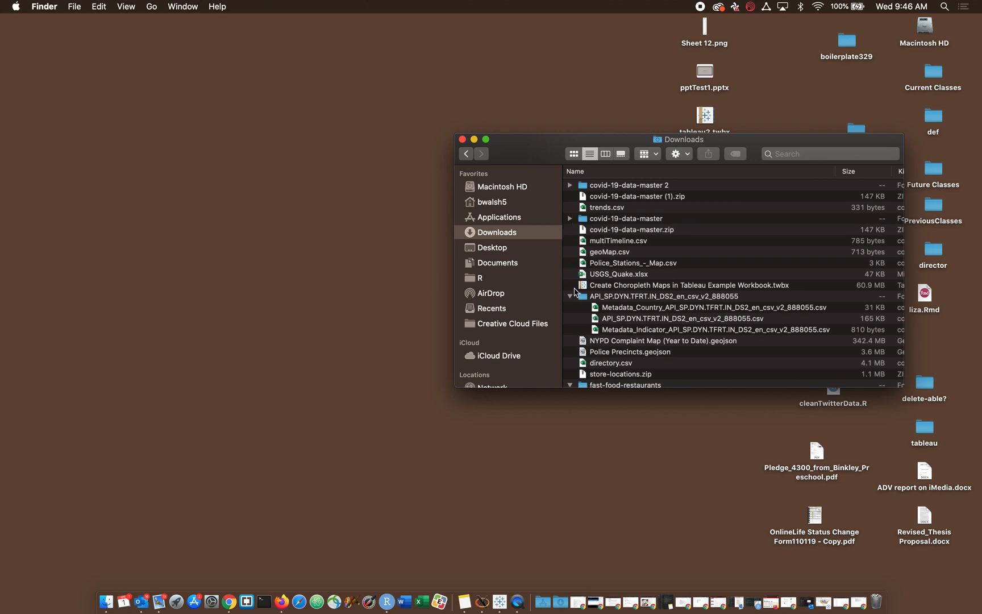
left_click(608, 321)
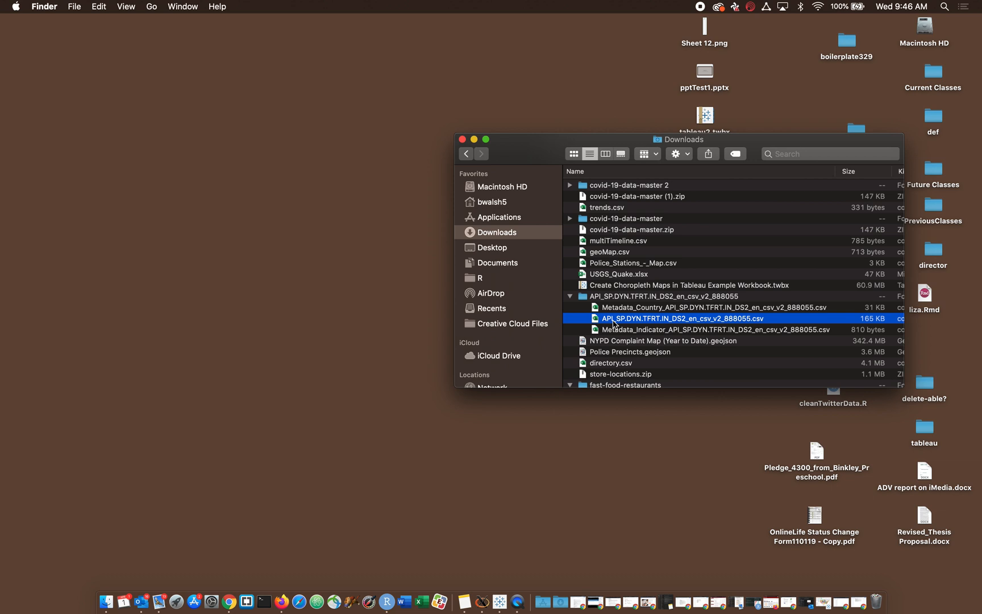
- Move API_SP.DYN.TFRT.IN_DS2_en_csv_v2_888055.csv out of Downloads onto the desktop and switch back to Tableau to view Sheet 6
left_click_drag(614, 324, 480, 491)
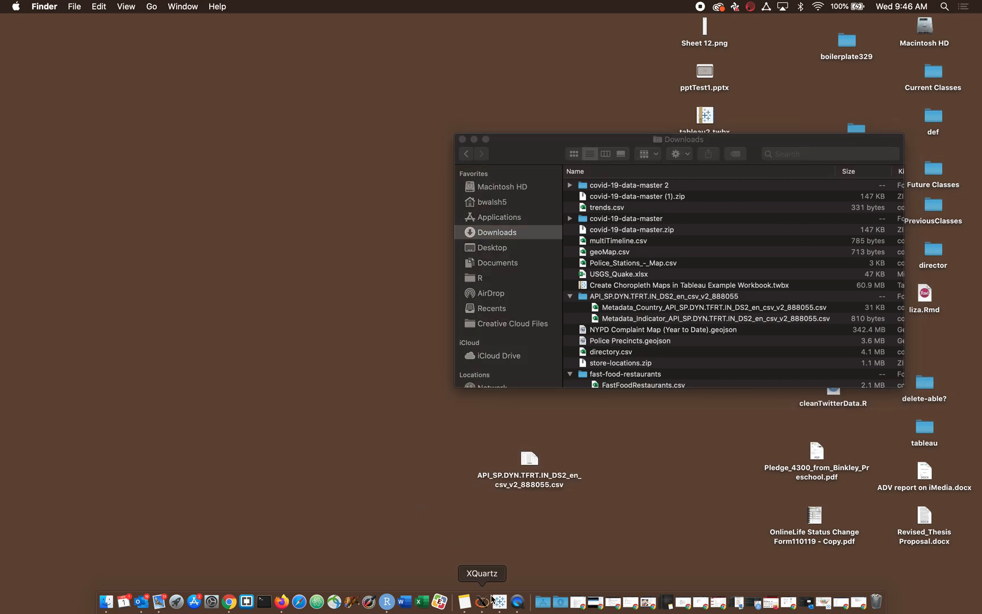
left_click(500, 601)
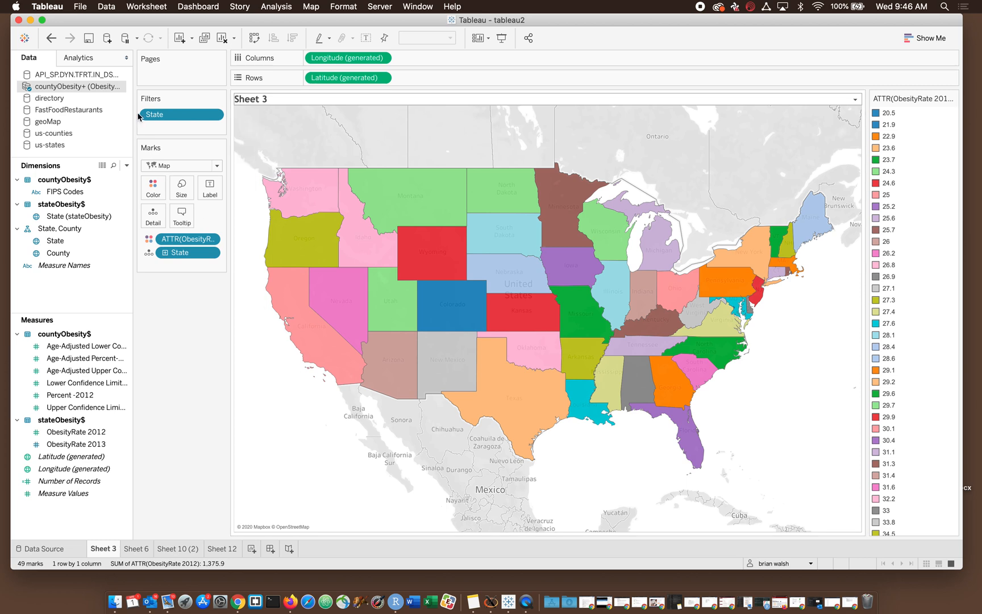
left_click(132, 548)
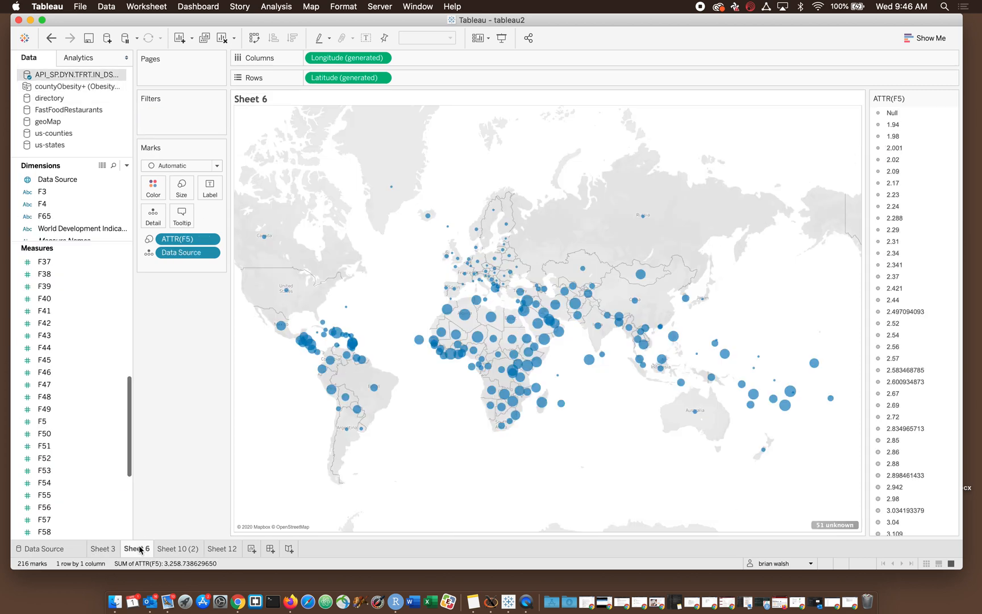
mouse_move(158, 551)
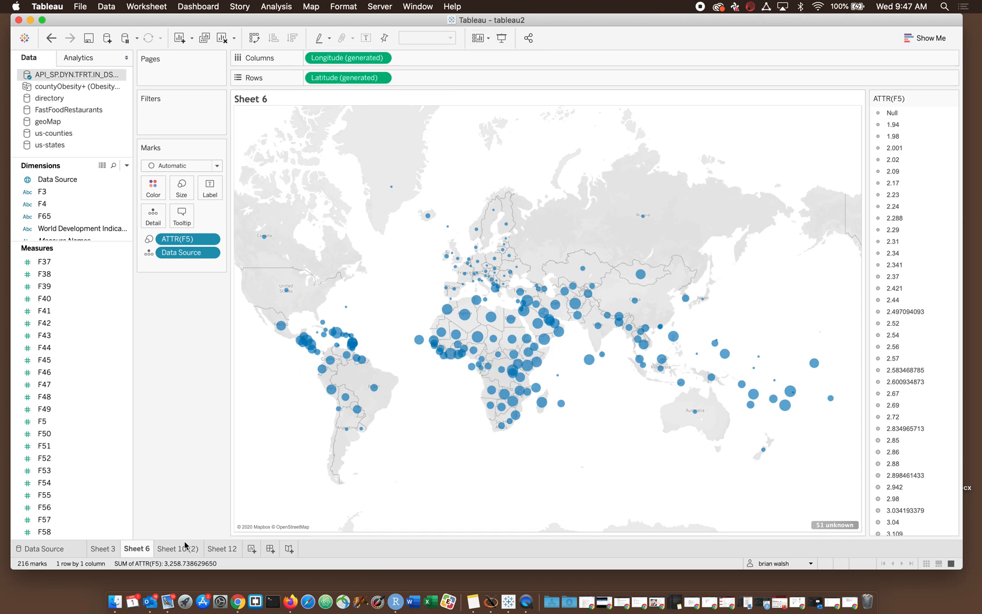
- From Sheet 12, open the Tableau Online publishing settings, keep the Default project and name the workbook tableau3
left_click(227, 549)
left_click(534, 43)
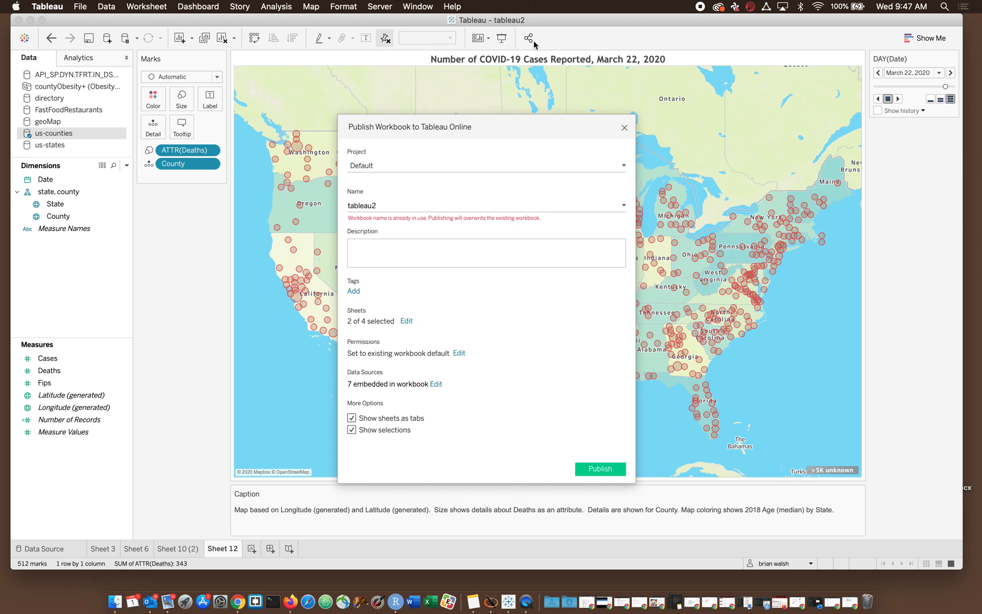
left_click(623, 166)
left_click(623, 166)
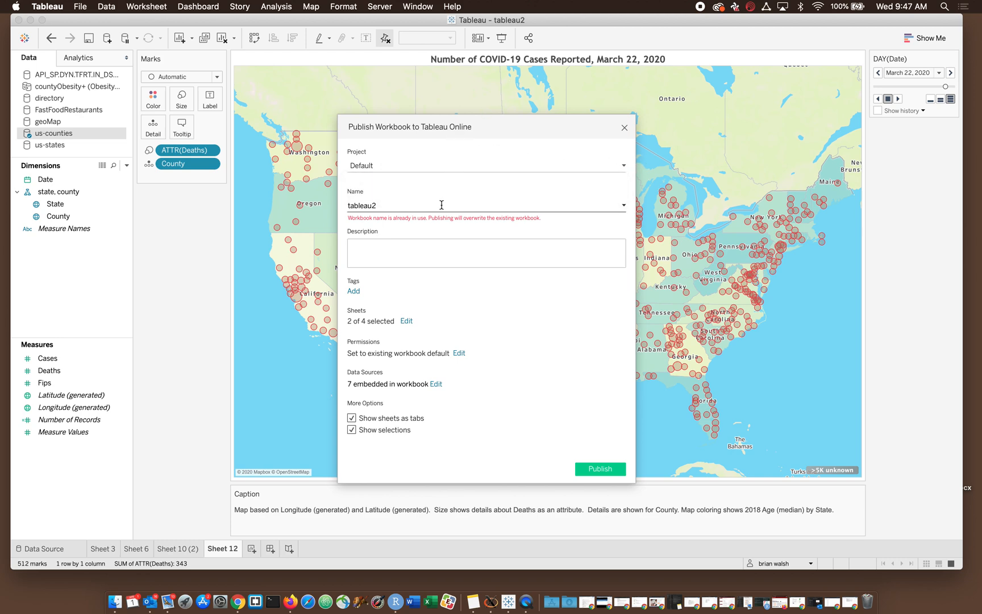
left_click(624, 207)
left_click(624, 208)
left_click(399, 206)
key("BackSpace")
type("3")
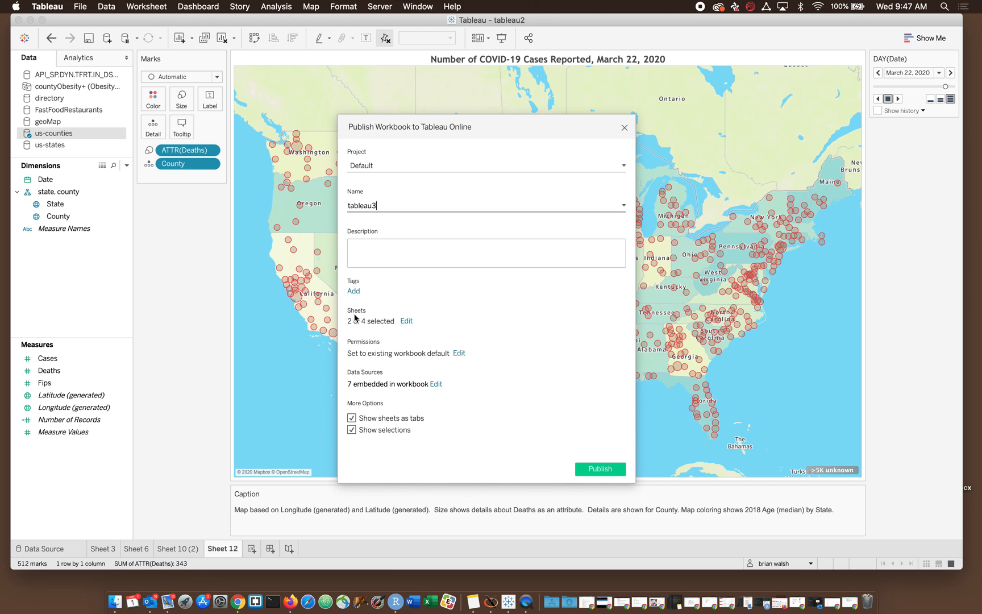
- Include all of the workbook's sheets in the publication
left_click(406, 322)
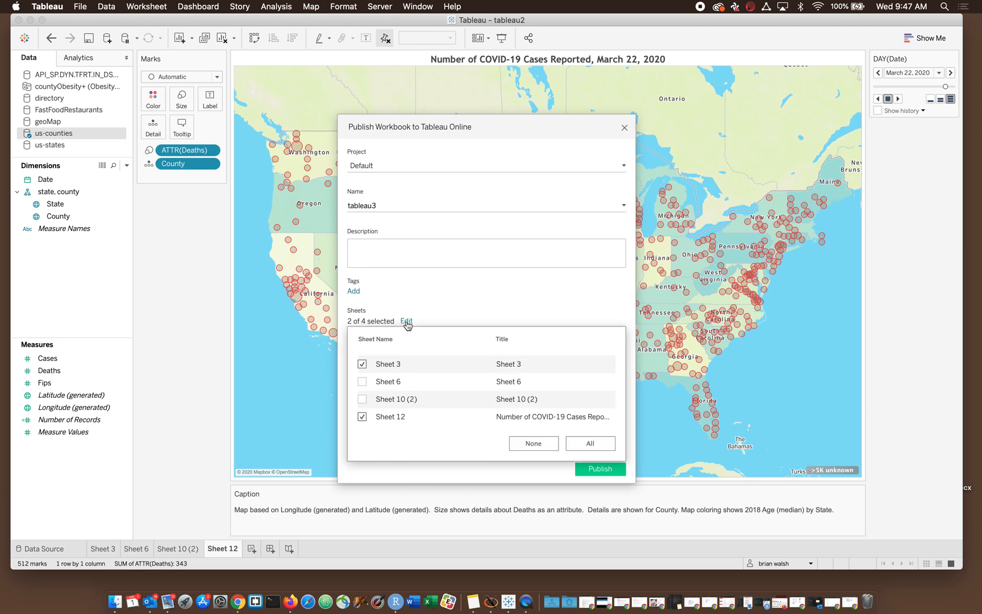
left_click(595, 445)
left_click(506, 311)
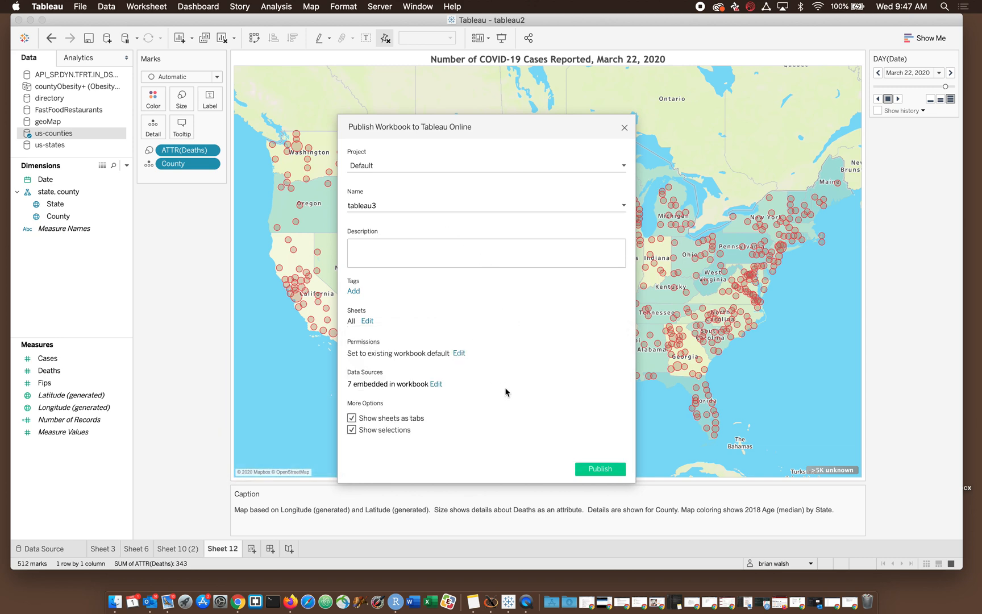
- Review the data sources' publishing options, checking the choices for API_SP.DYN.TFRT.IN_DS2 and us-counties, and keep all of them embedded in the workbook
left_click(438, 386)
scroll(438, 464, "down", 3)
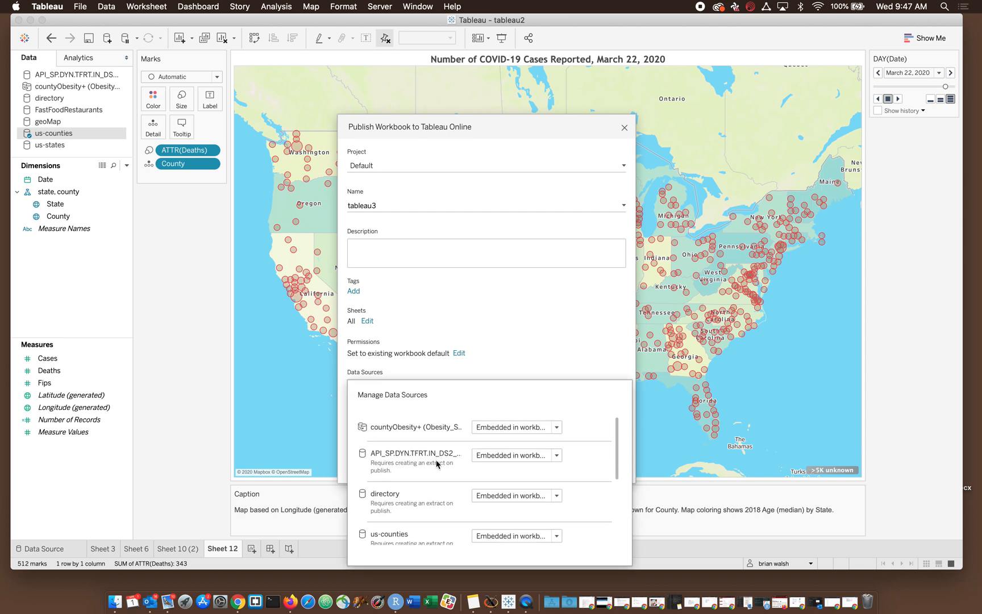
left_click(557, 434)
left_click(583, 452)
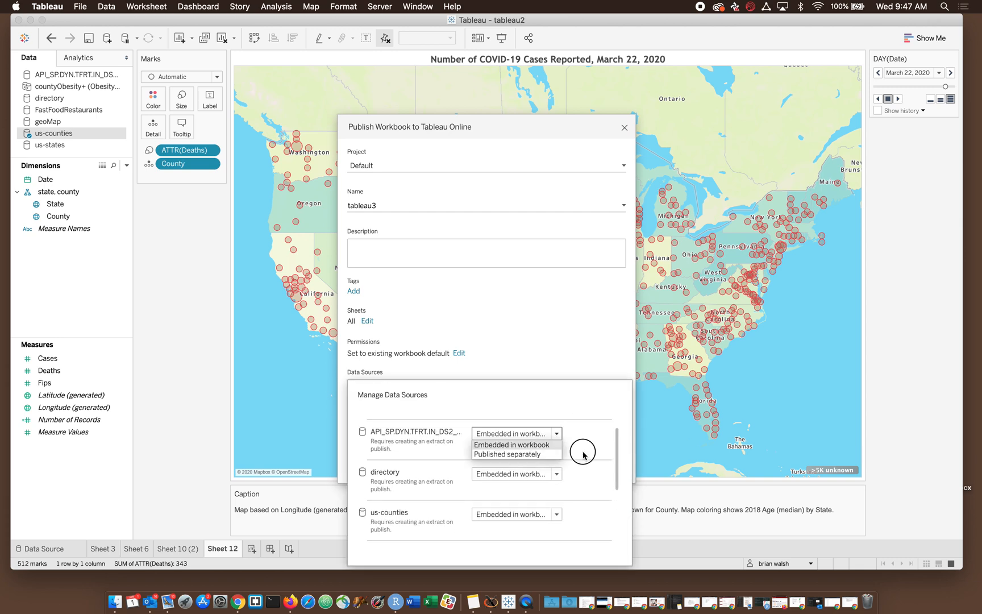
scroll(582, 454, "down", 1)
scroll(583, 454, "down", 3)
left_click(556, 442)
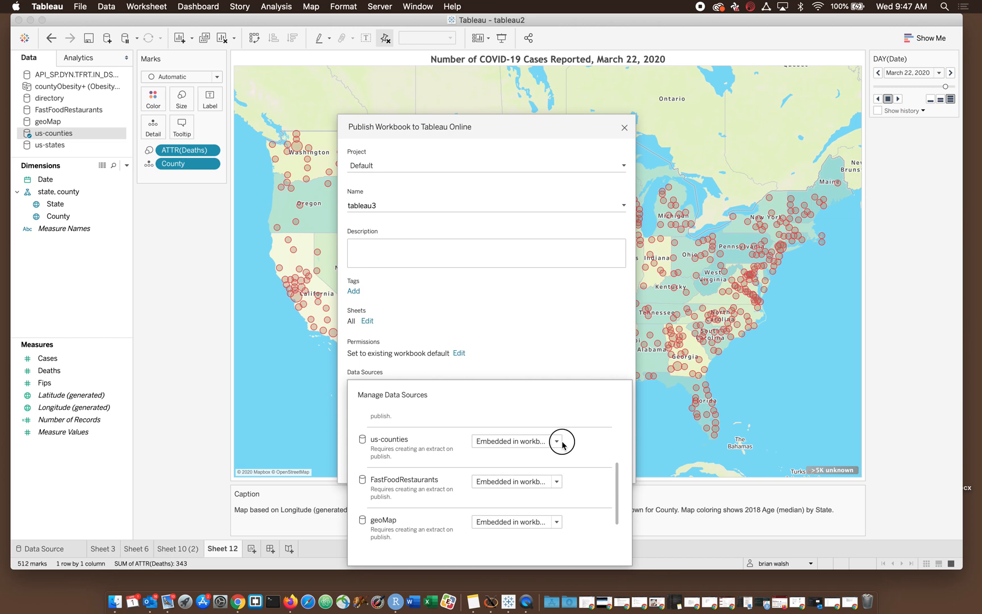
left_click(587, 453)
scroll(586, 453, "down", 2)
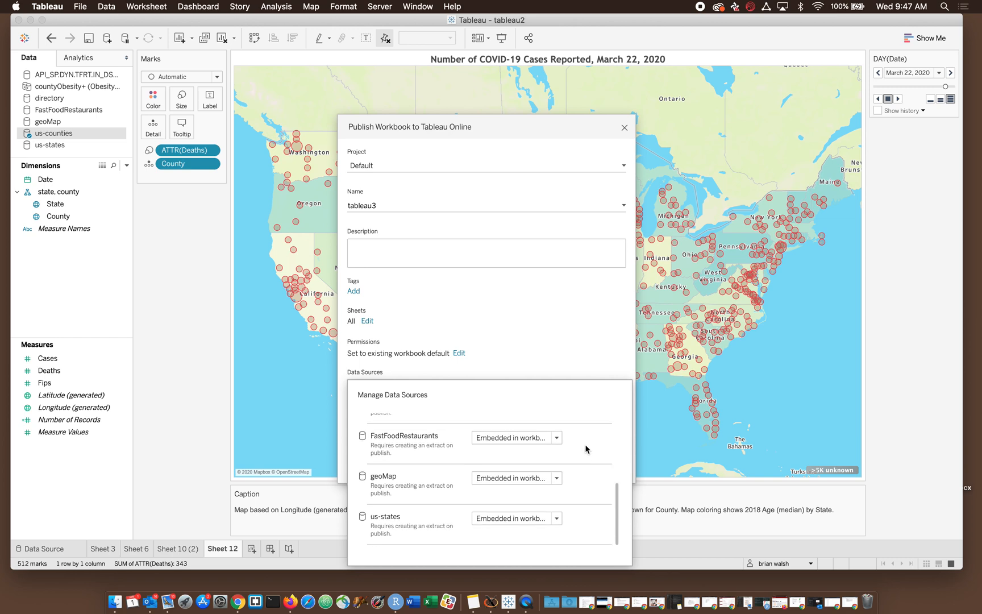
left_click(559, 332)
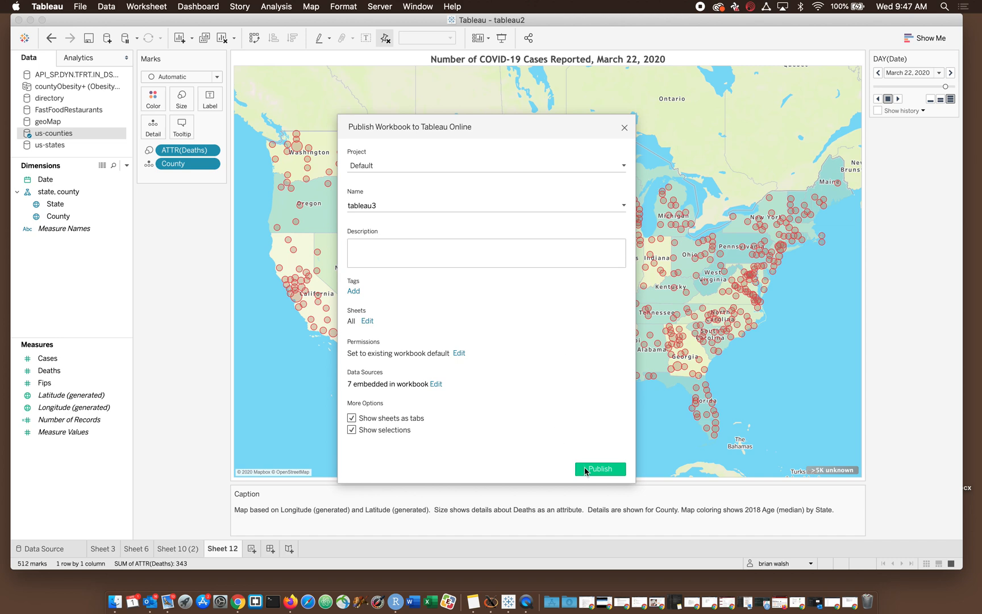
- Try to publish the workbook to Tableau Online, copy the error message and close the error dialog
left_click(586, 470)
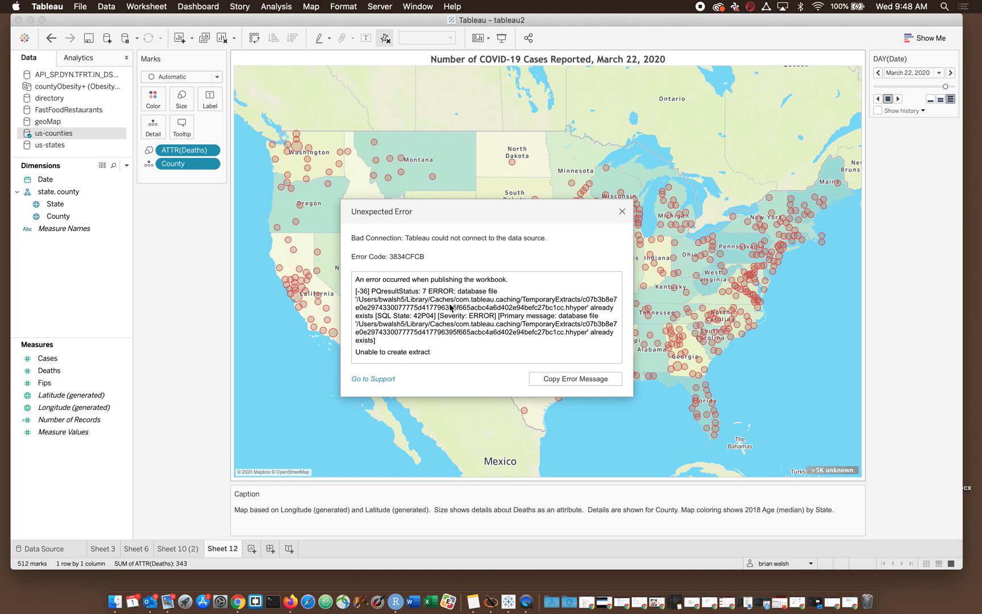
left_click(567, 378)
left_click(621, 212)
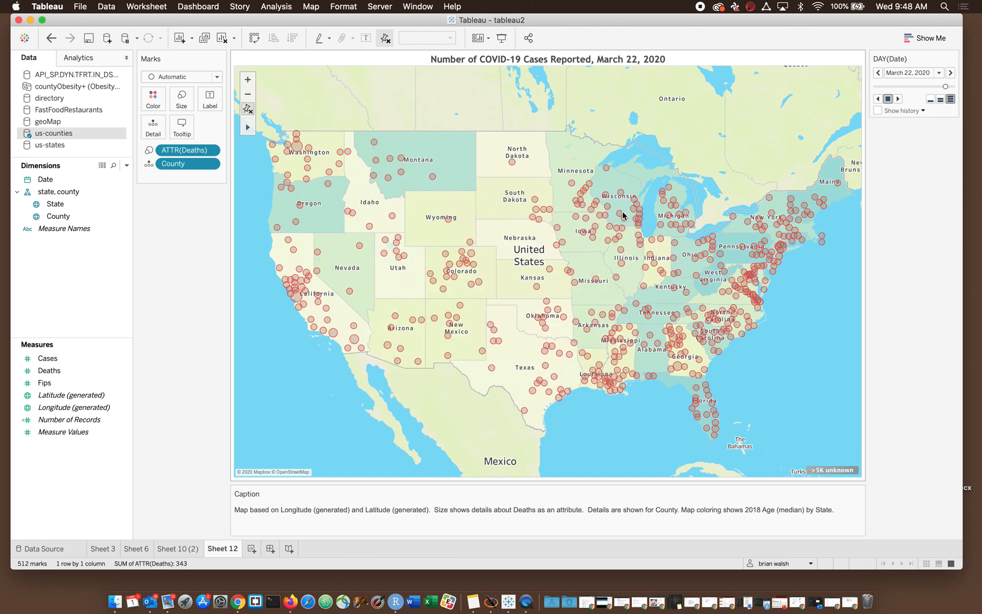
- Open the API_SP.DYN.TFRT.IN_DS2 data source for editing and look over its data columns
left_click(97, 76)
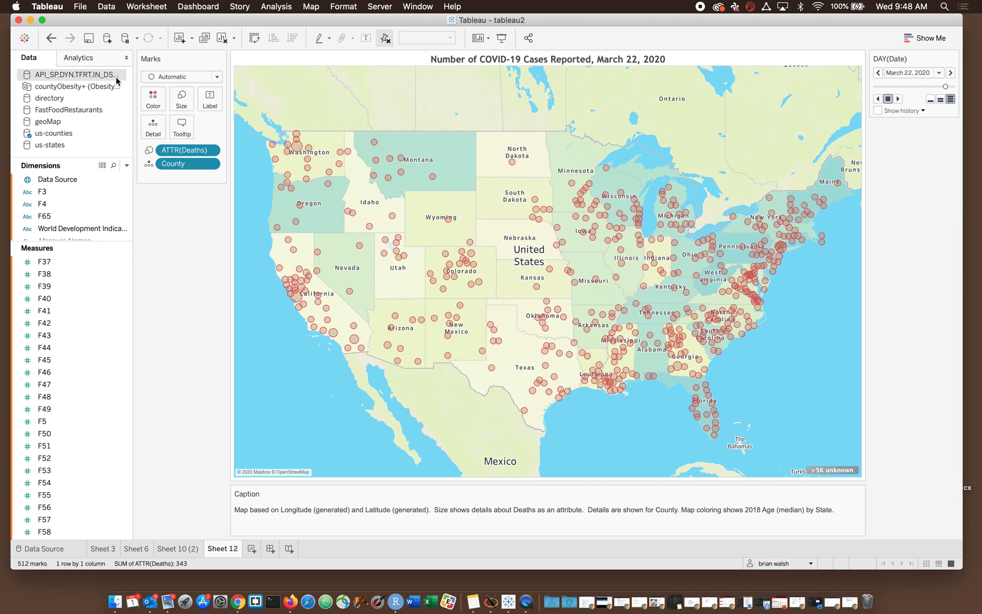
right_click(117, 81)
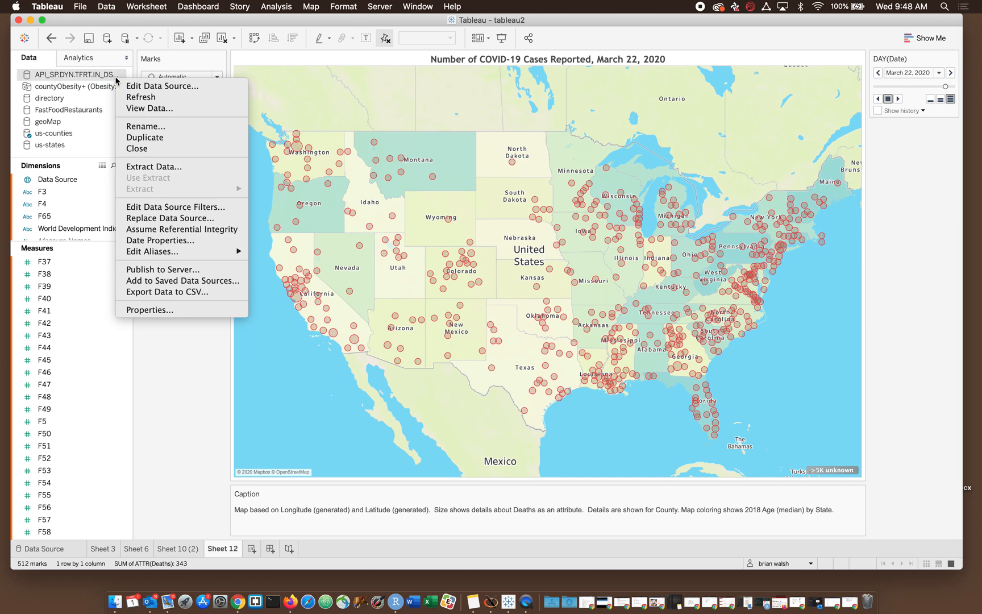
left_click(116, 78)
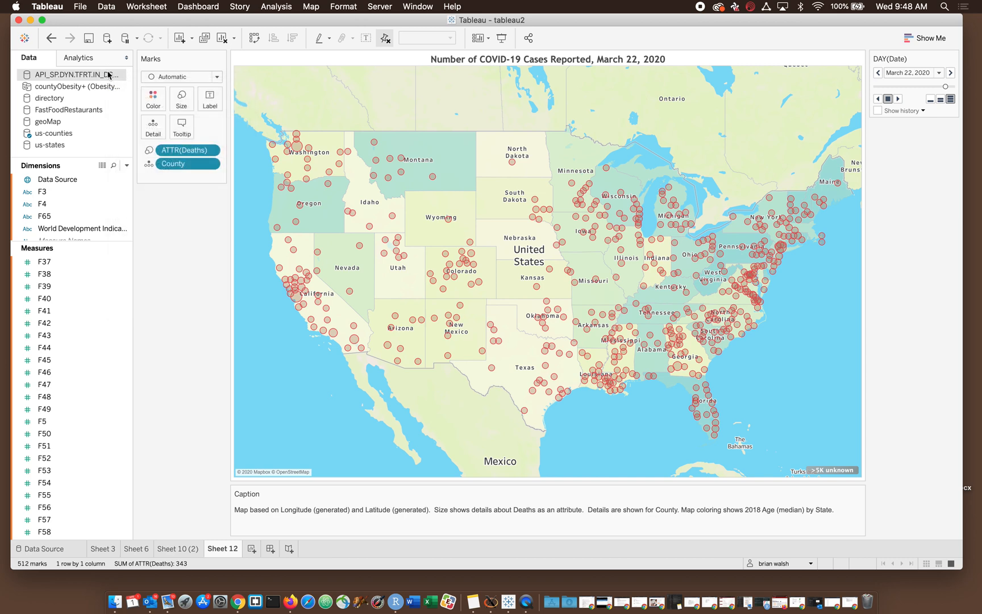
right_click(108, 72)
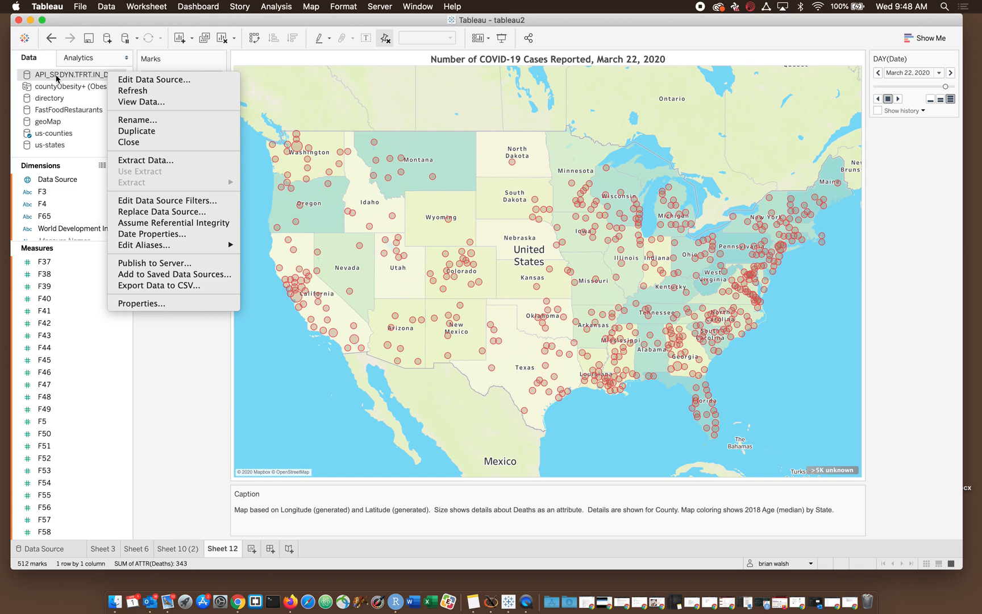
left_click(121, 82)
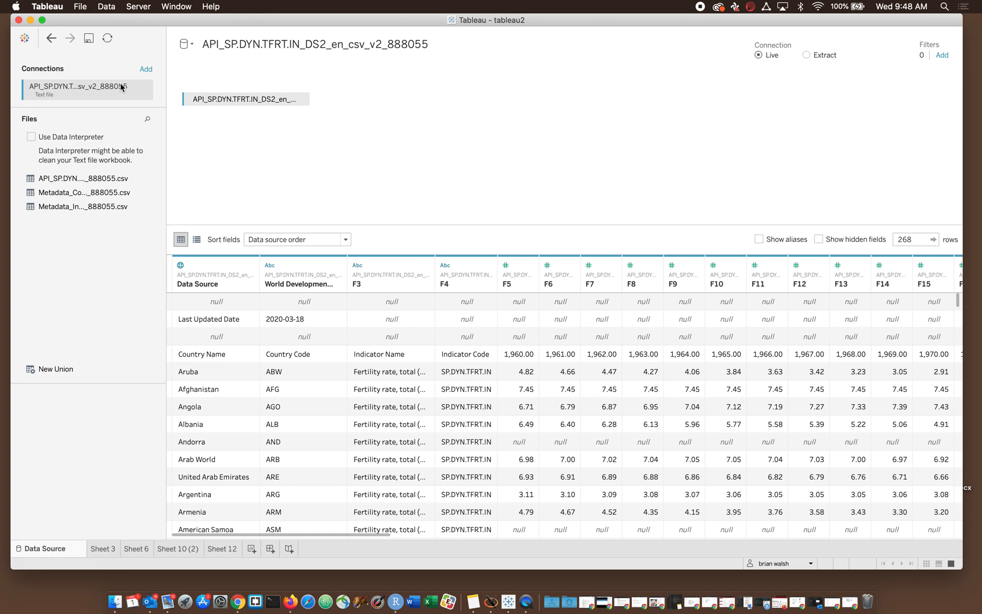
scroll(488, 429, "right", 7)
scroll(487, 429, "down", 1)
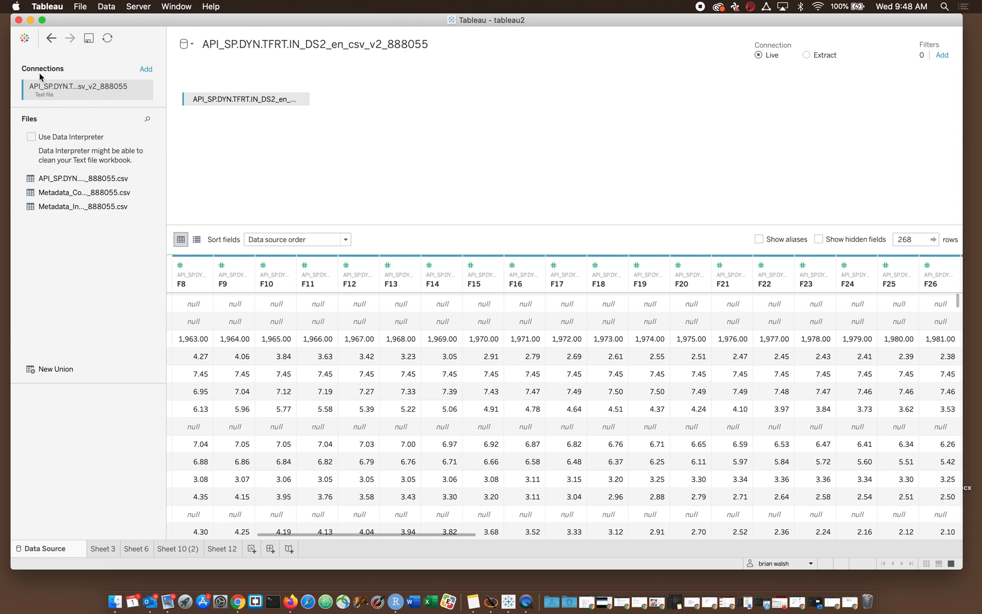
- Edit the data source's connection to use the API_SP.DYN.TFRT.IN_DS2_en_csv_v2_888055.csv file on the Desktop
left_click(145, 87)
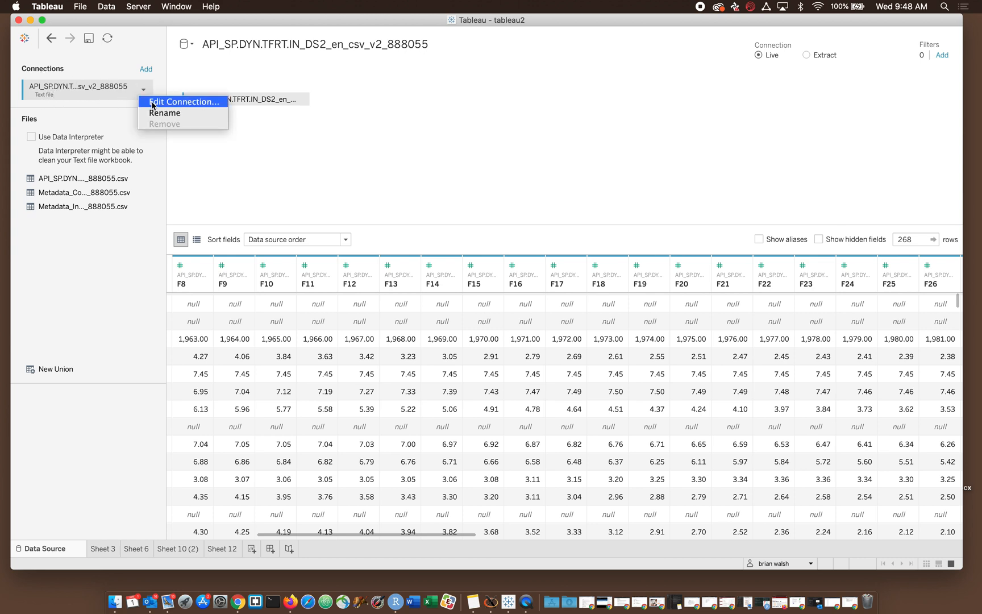
left_click(153, 102)
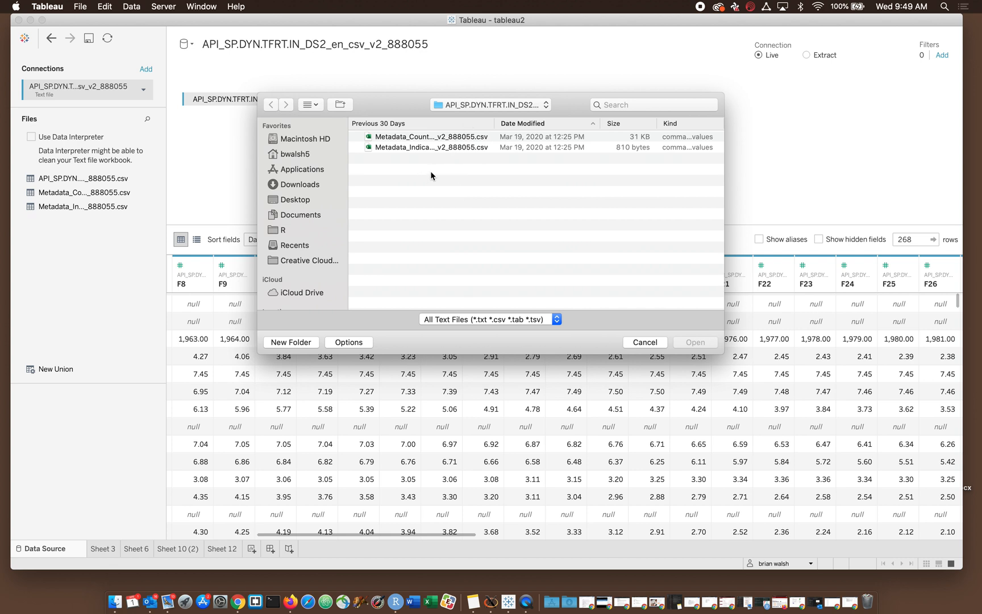
left_click(458, 105)
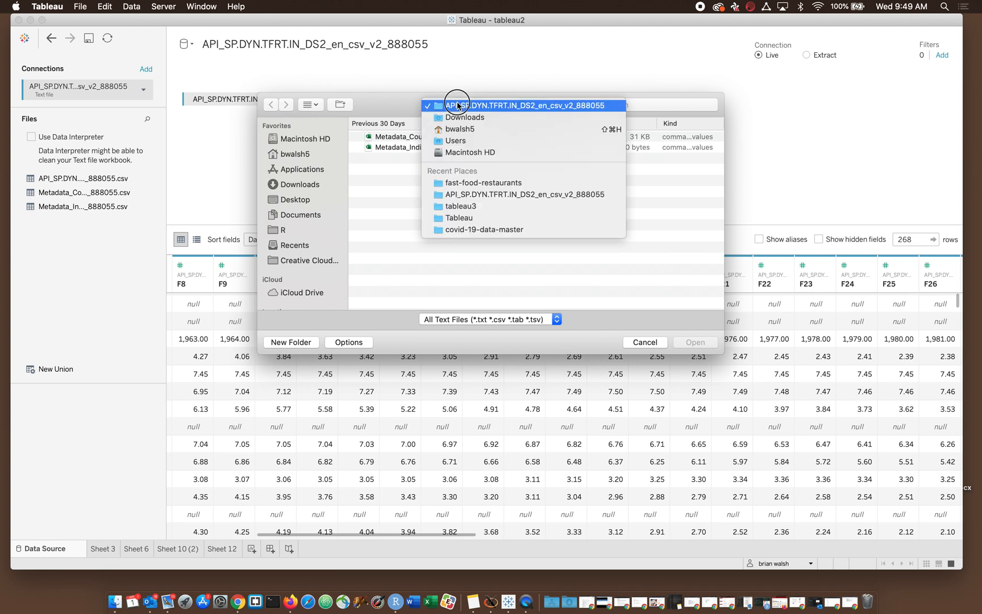
left_click(458, 106)
left_click(314, 200)
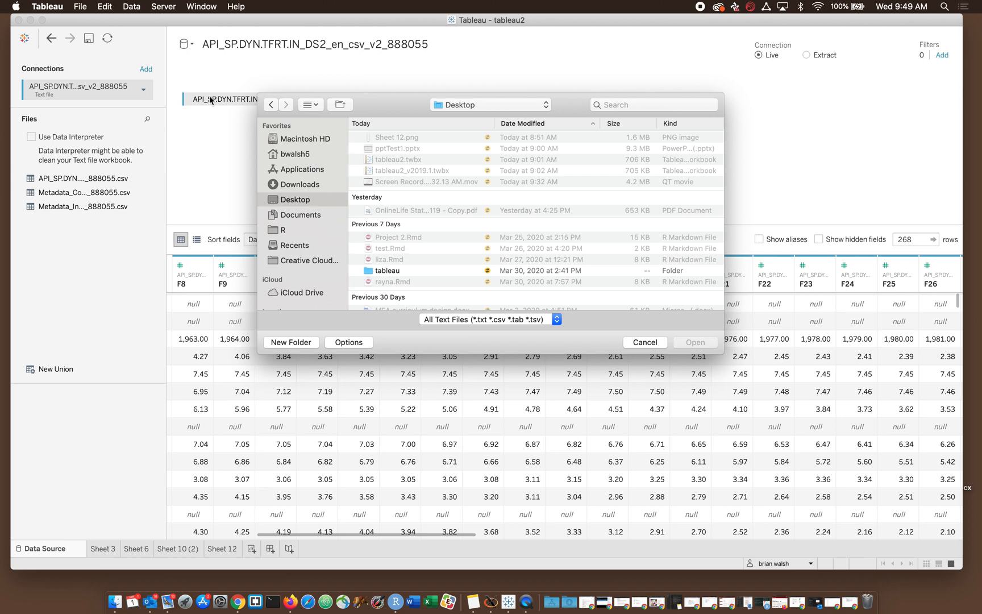
scroll(414, 206, "down", 10)
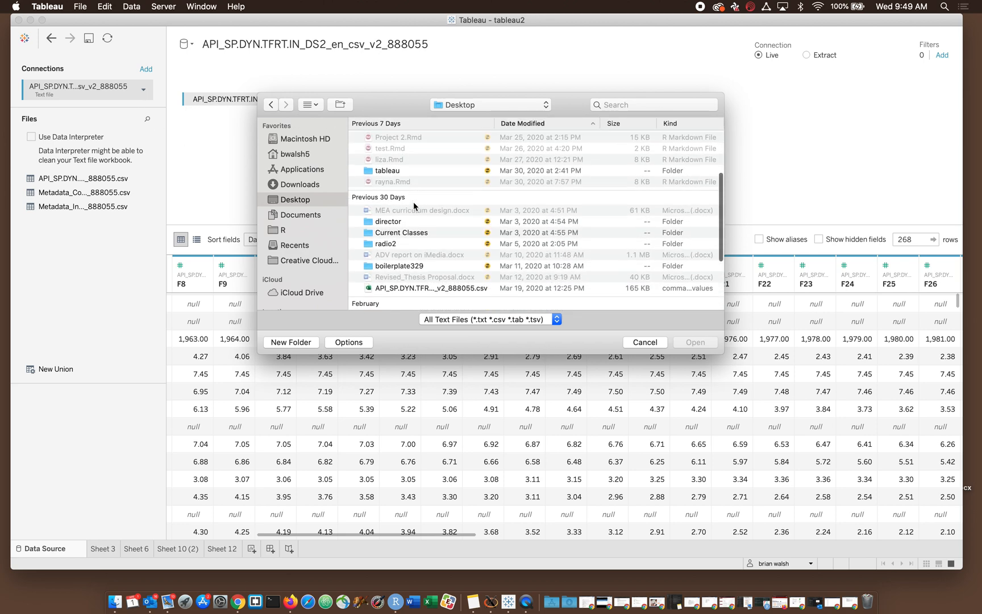
left_click(415, 205)
left_click(696, 342)
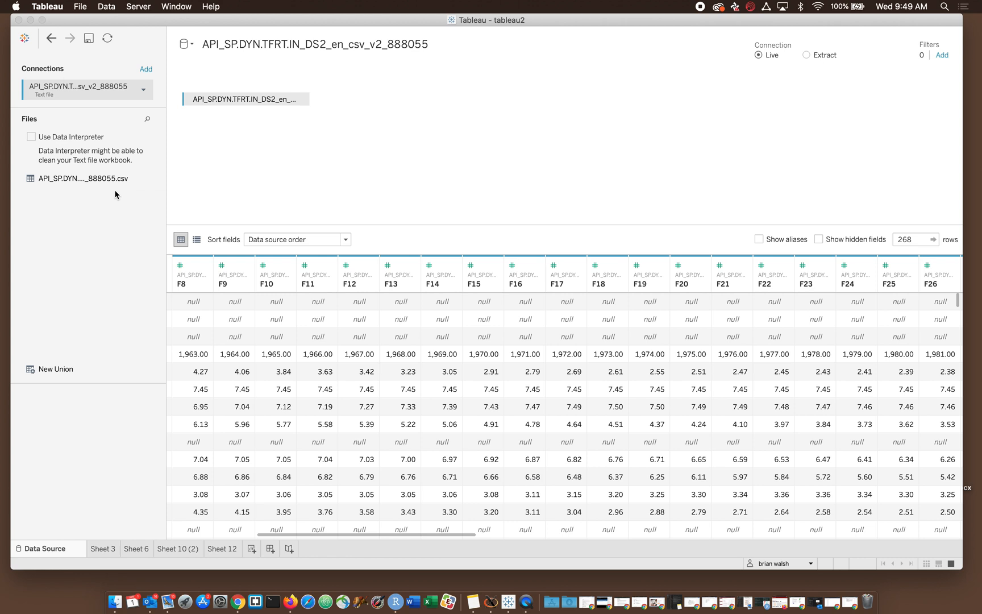
- Open the server copy of tableau2 from the start page, move its window aside and return to the original workbook
left_click(24, 38)
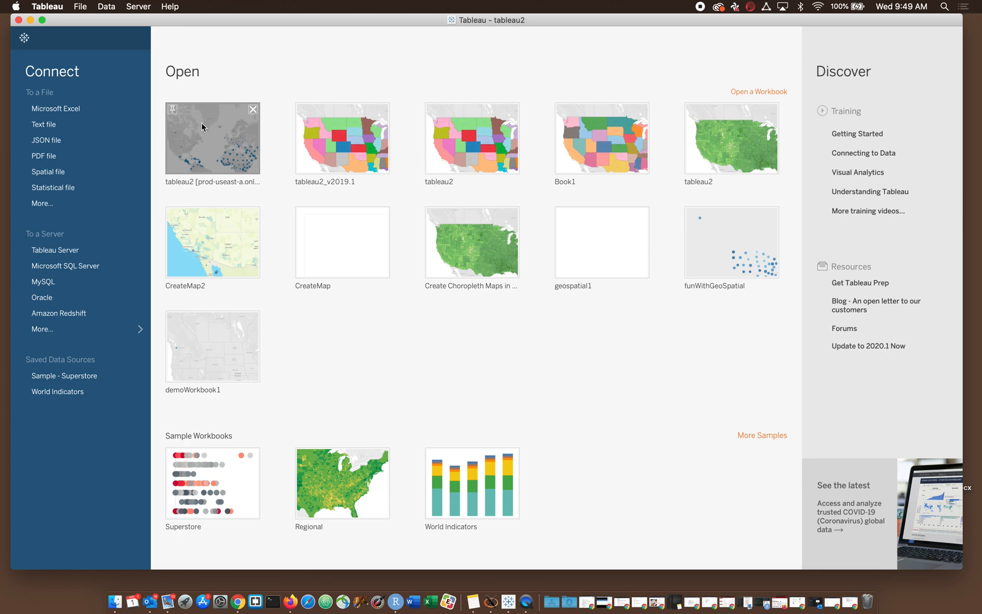
left_click(221, 138)
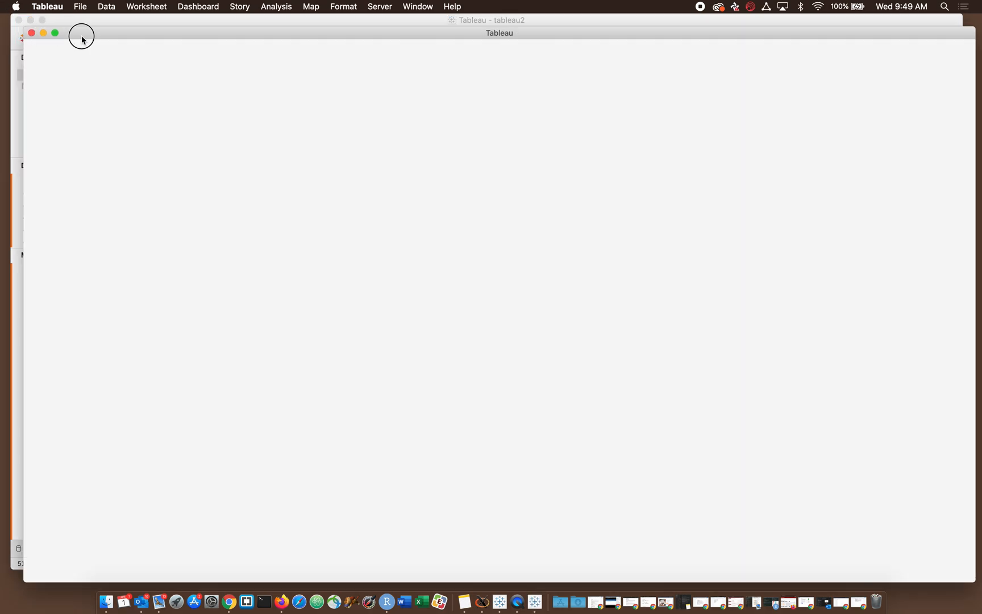
left_click_drag(79, 35, 171, 377)
left_click(182, 317)
- Reopen the workbook's Tableau Online publishing settings and add Sheet 6 and Sheet 10 (2) to the sheets for publishing
left_click(392, 6)
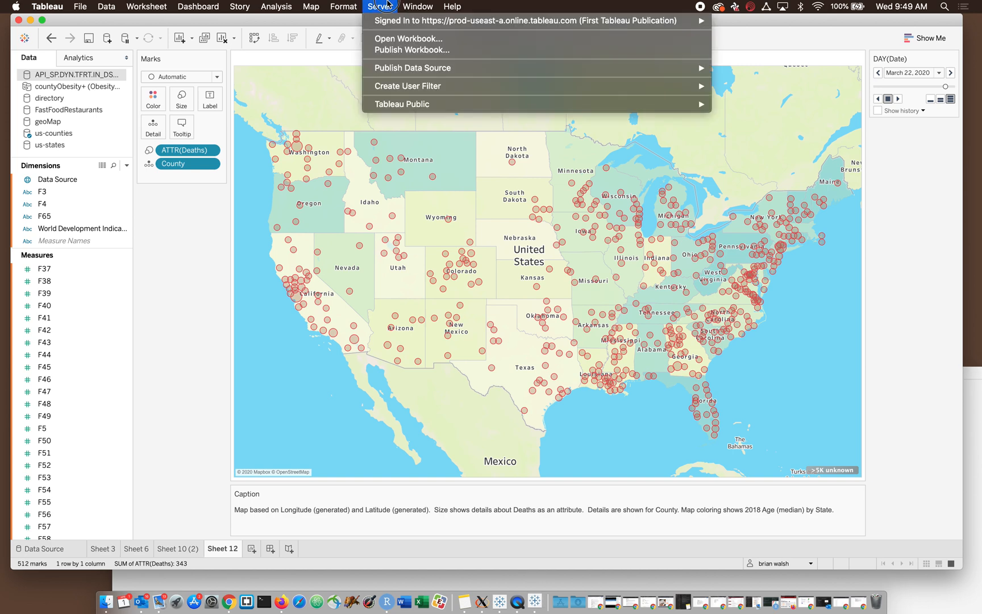
left_click(392, 6)
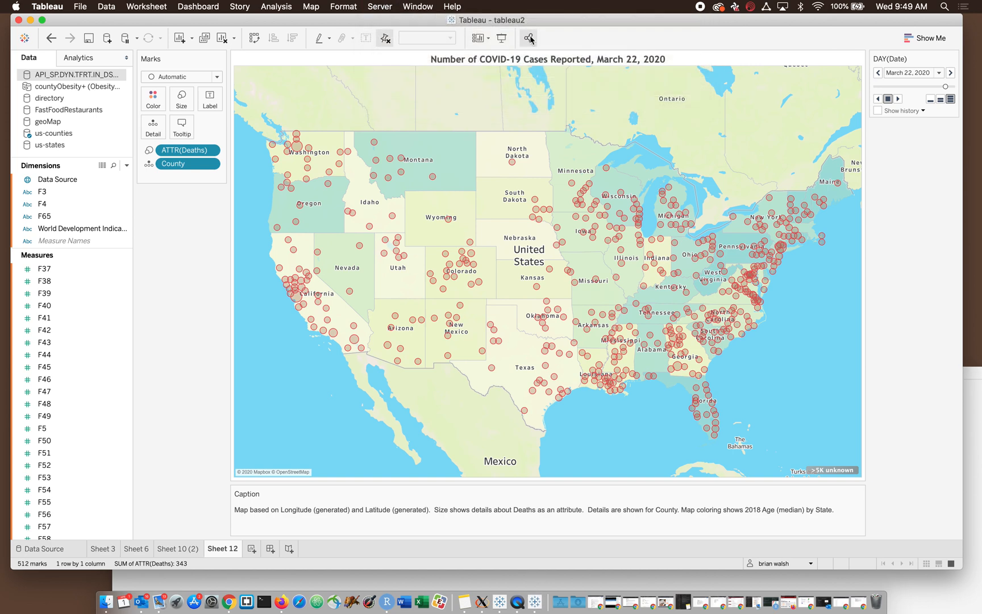
left_click(382, 6)
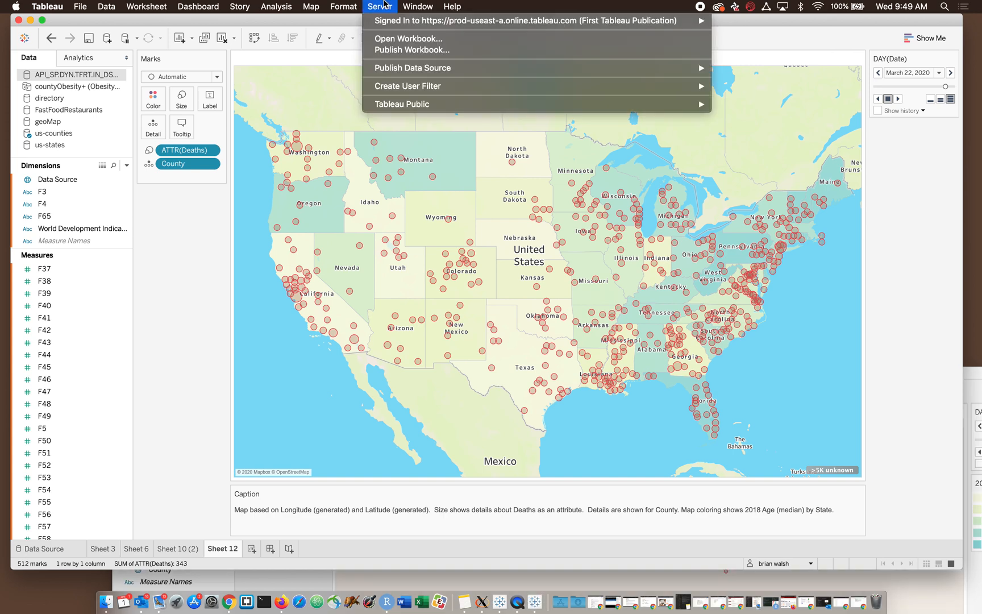
left_click(392, 50)
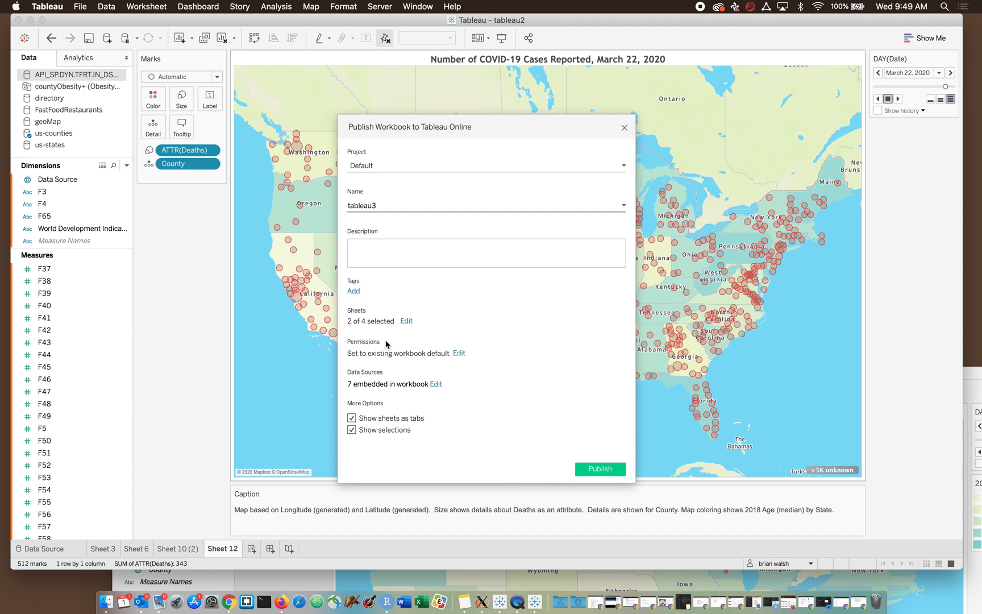
left_click(406, 321)
left_click(361, 381)
left_click(362, 398)
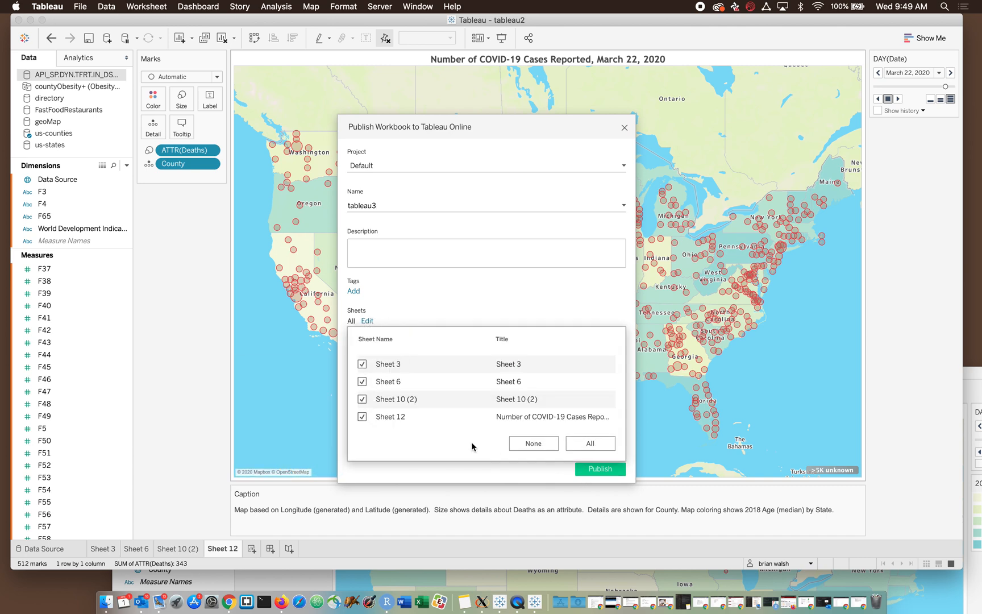
- Publish the workbook to Tableau Online as tableau3 with all its sheets and dismiss the completion notice
left_click(544, 471)
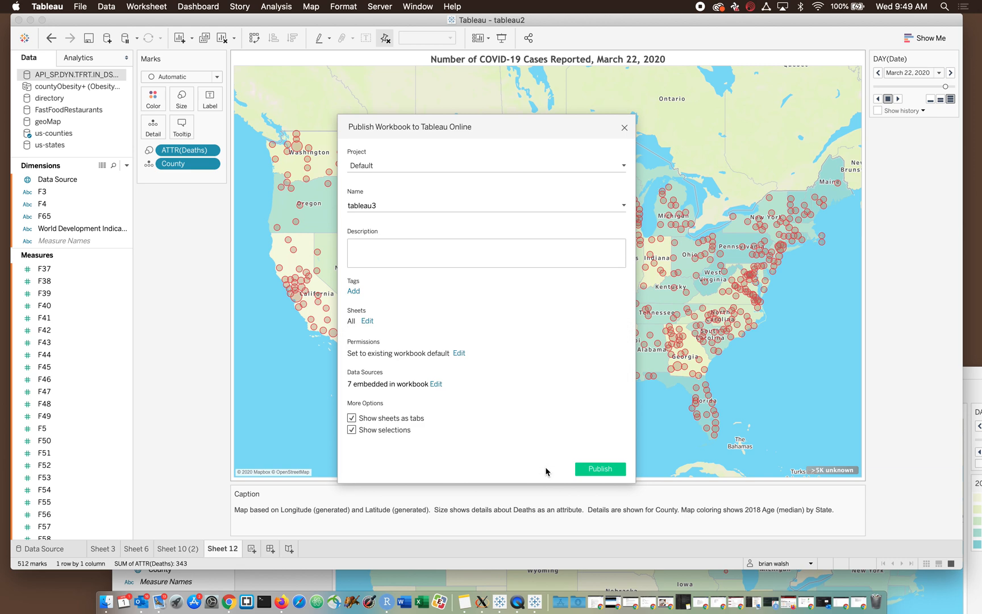
left_click(591, 470)
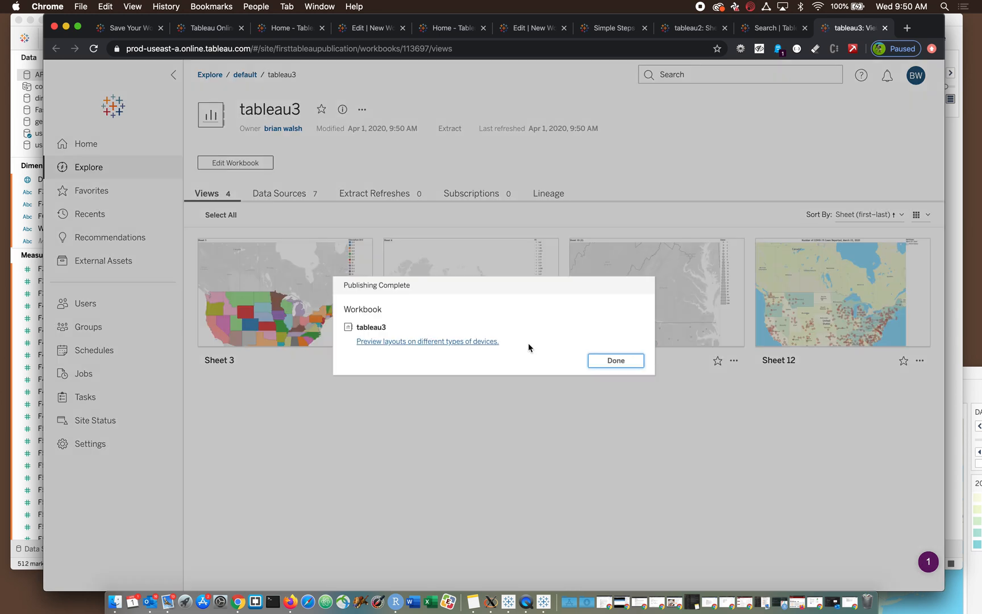
left_click(603, 364)
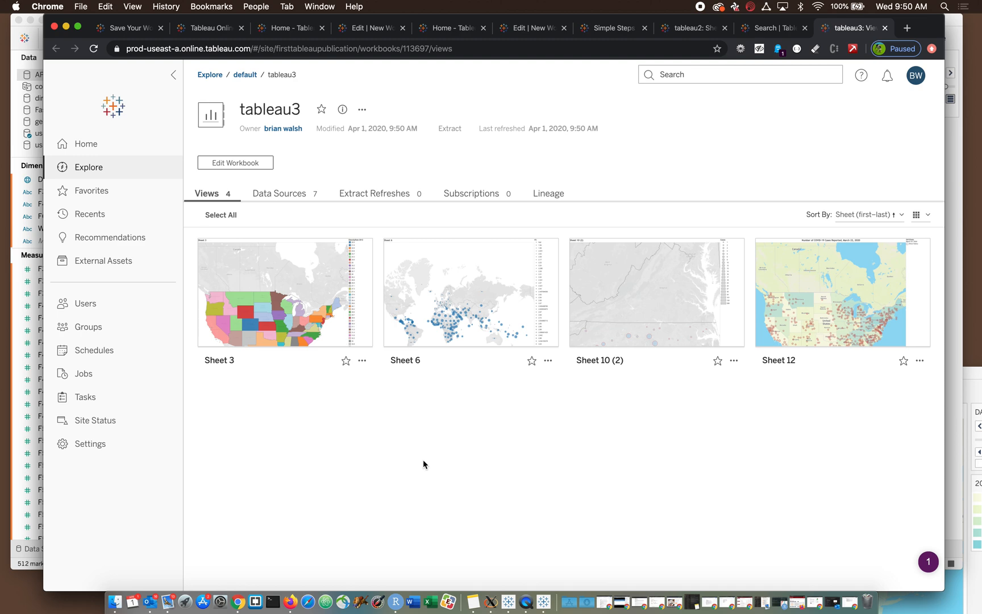
- Open the published Sheet 12, advance its date to March 27, 2020 and inspect the details of individual county marks
left_click(802, 265)
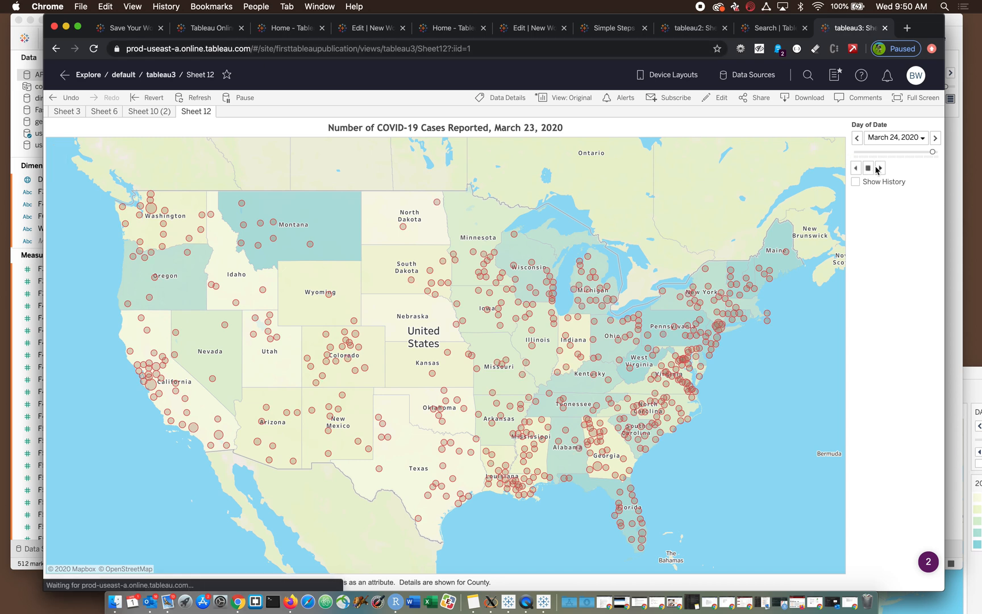
left_click(868, 169)
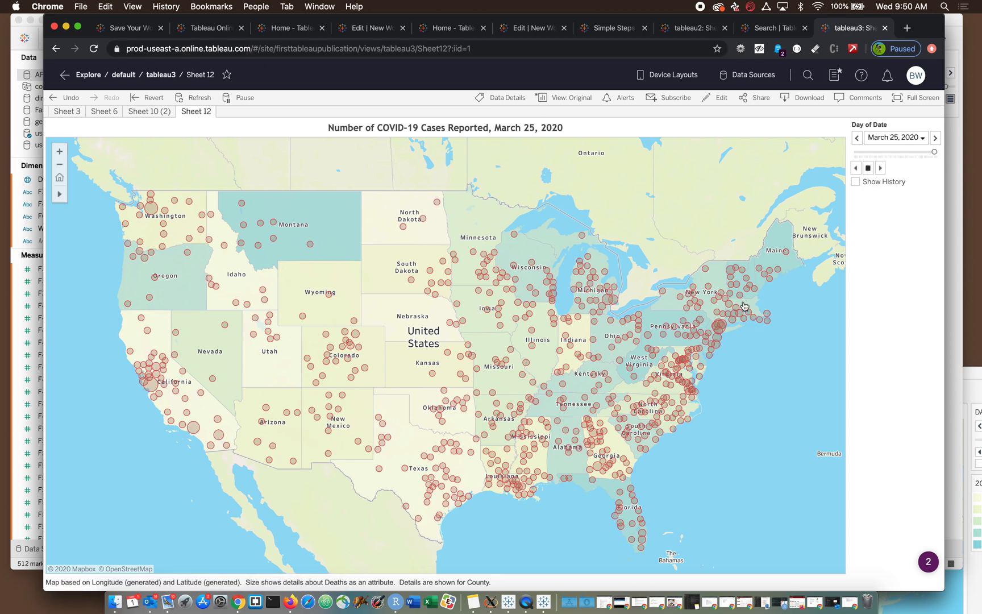
left_click(686, 309)
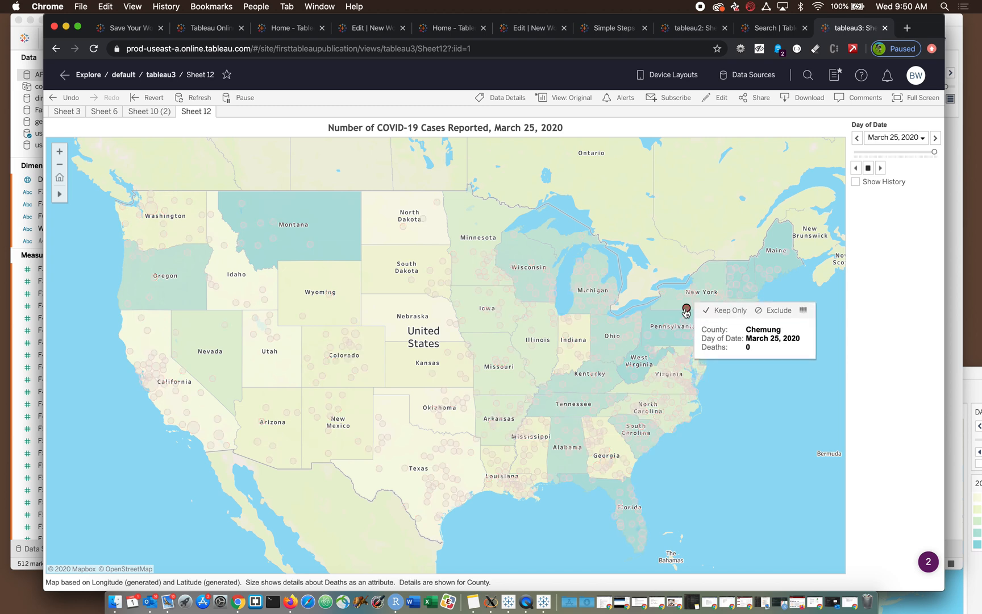
left_click(638, 330)
left_click(843, 264)
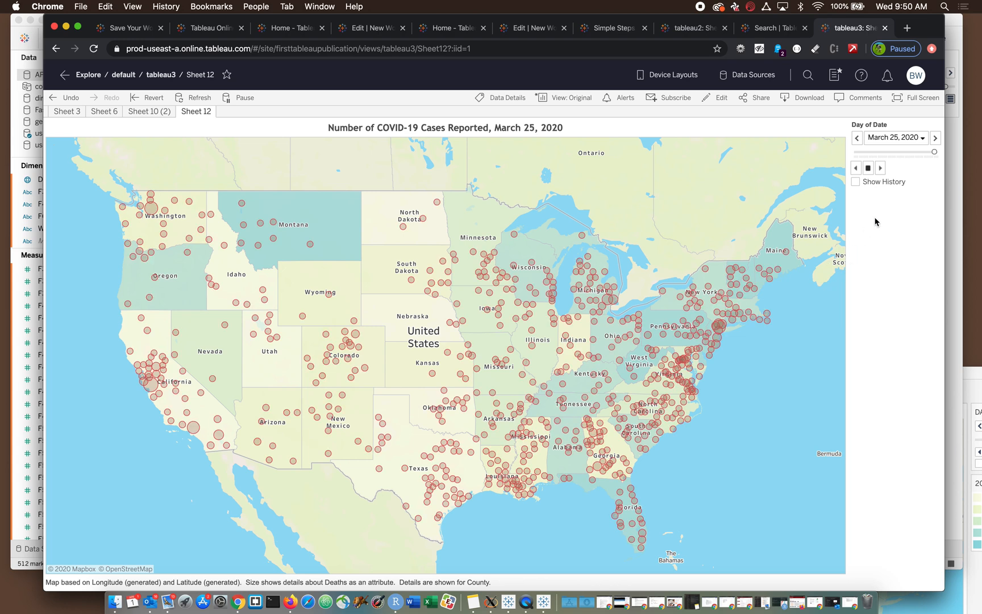
left_click(880, 167)
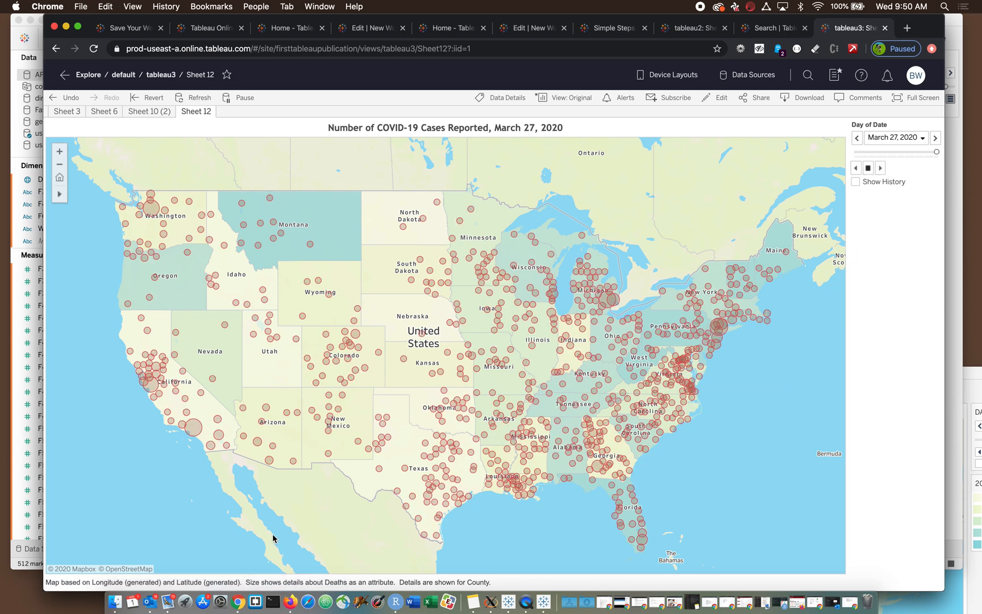
mouse_move(189, 199)
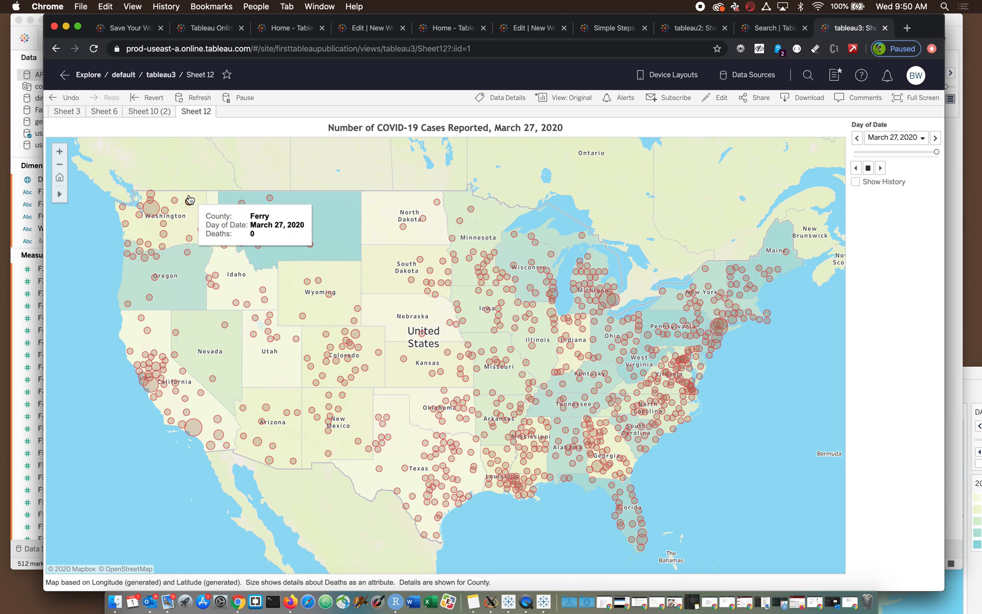
- Look over the published Sheet 10 (2) and Sheet 6 maps and return to Sheet 12
left_click(153, 113)
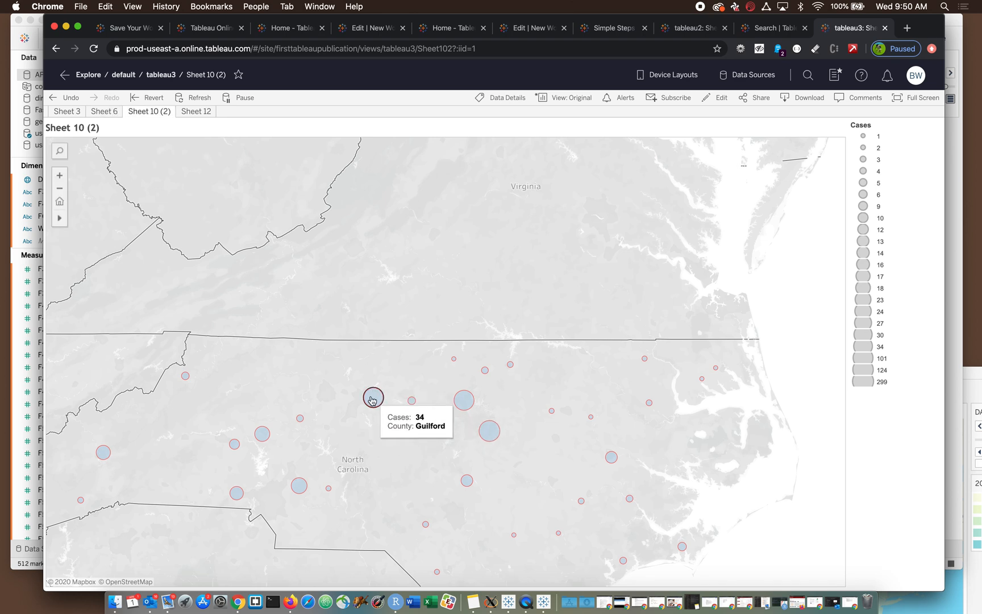
left_click(113, 116)
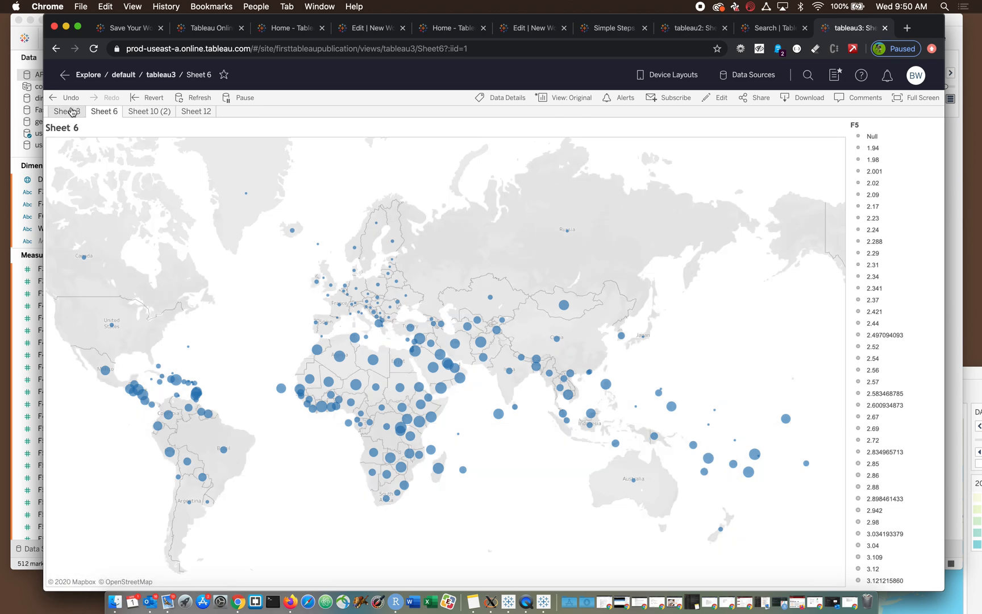
left_click(193, 113)
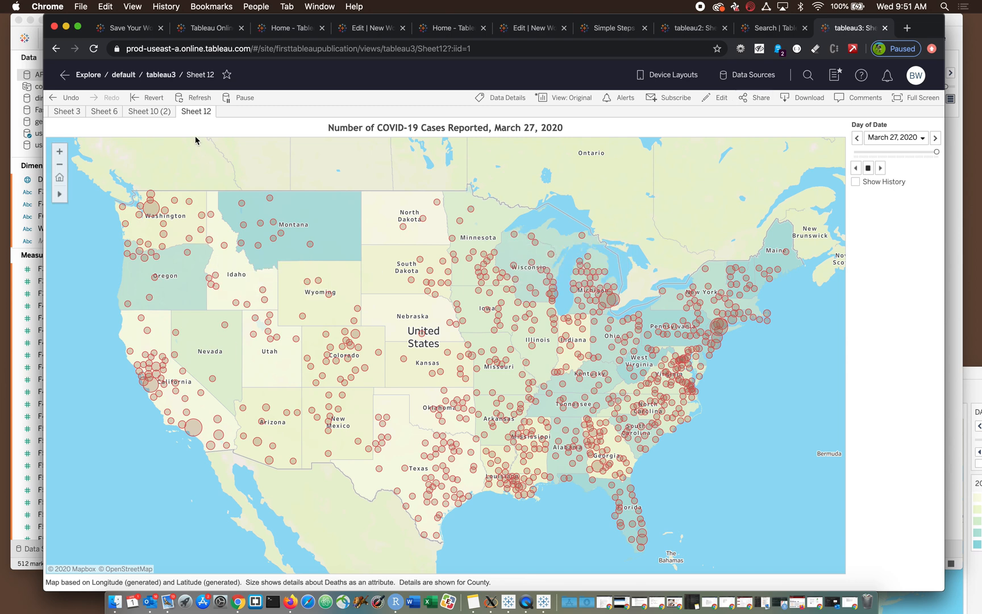
- Pause the automatic updates of the published Sheet 12 view and minimize the browser window
left_click(238, 98)
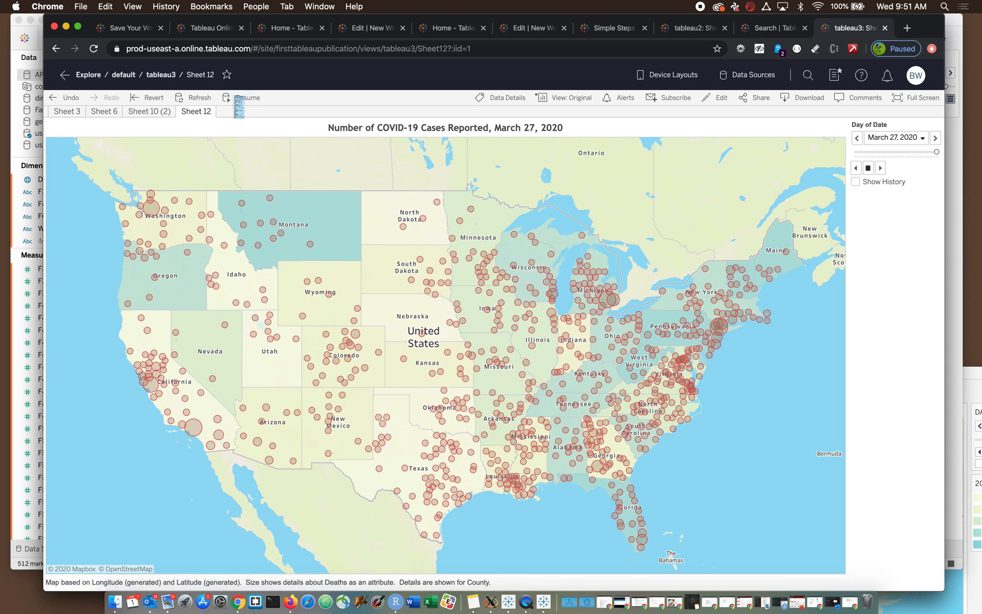
left_click(65, 26)
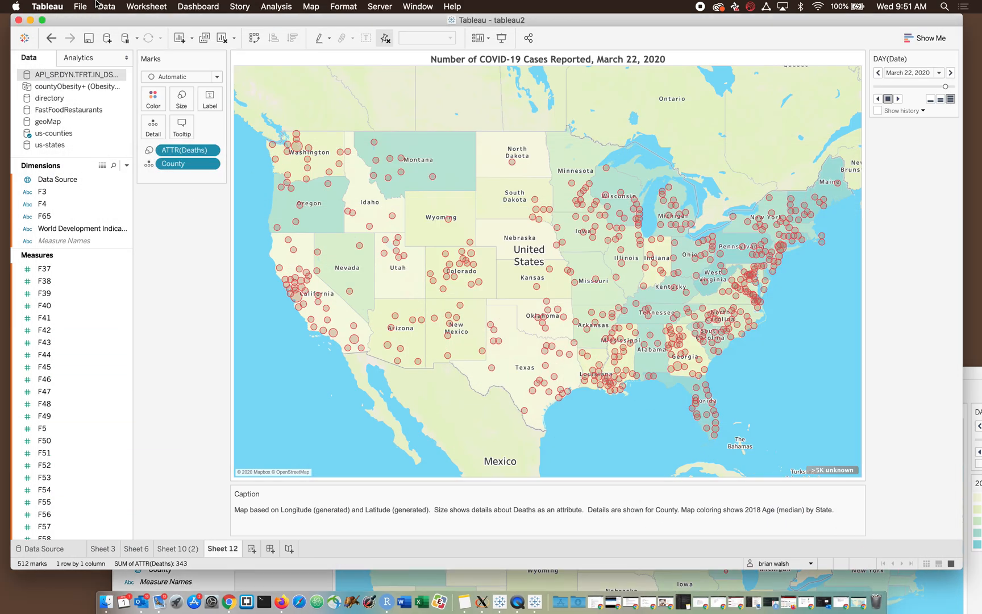
- Save the original tableau2 workbook and close the window with its server copy
left_click(80, 7)
left_click(108, 72)
left_click_drag(967, 372, 972, 154)
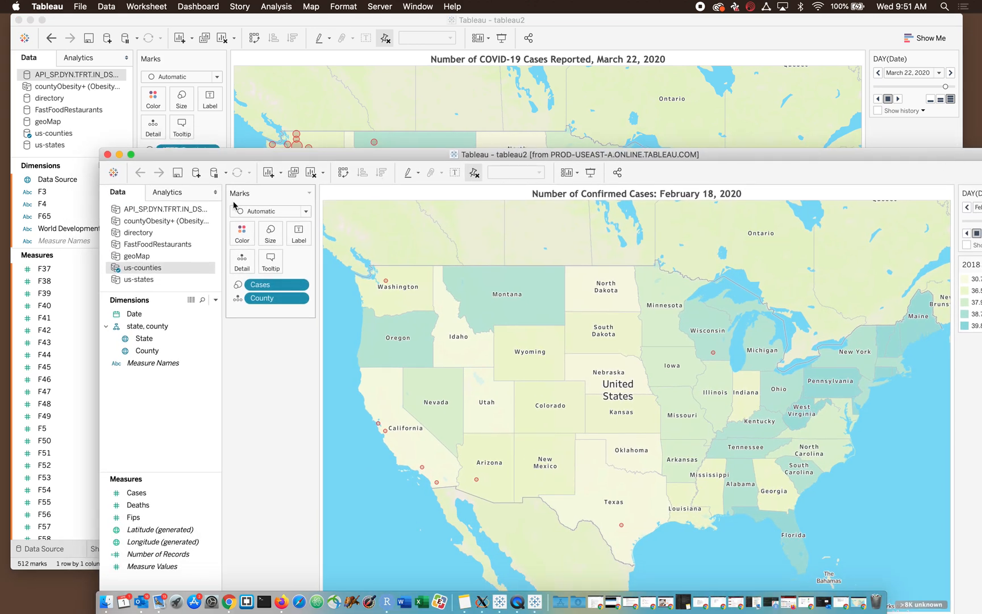
left_click(108, 155)
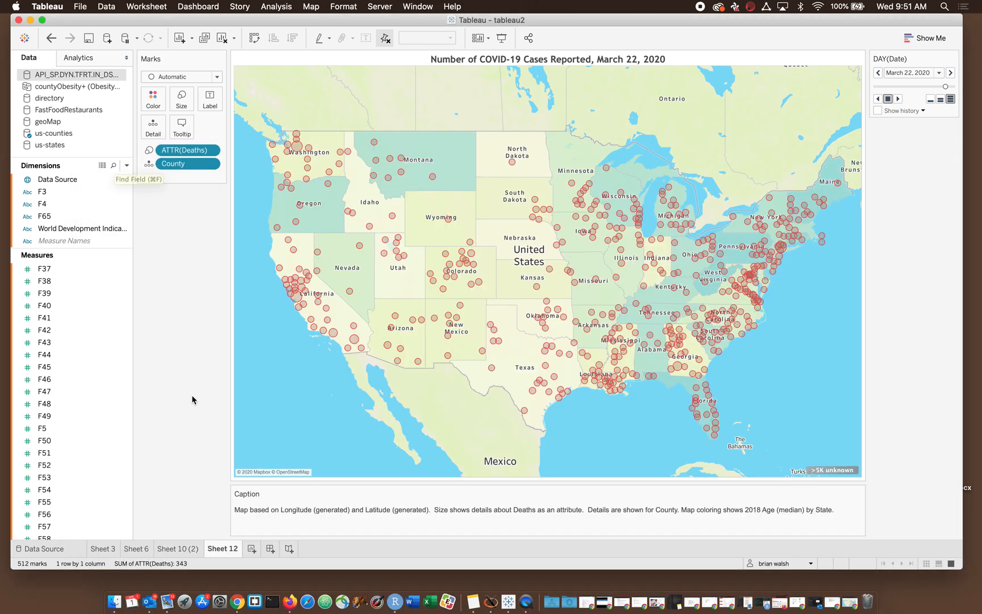